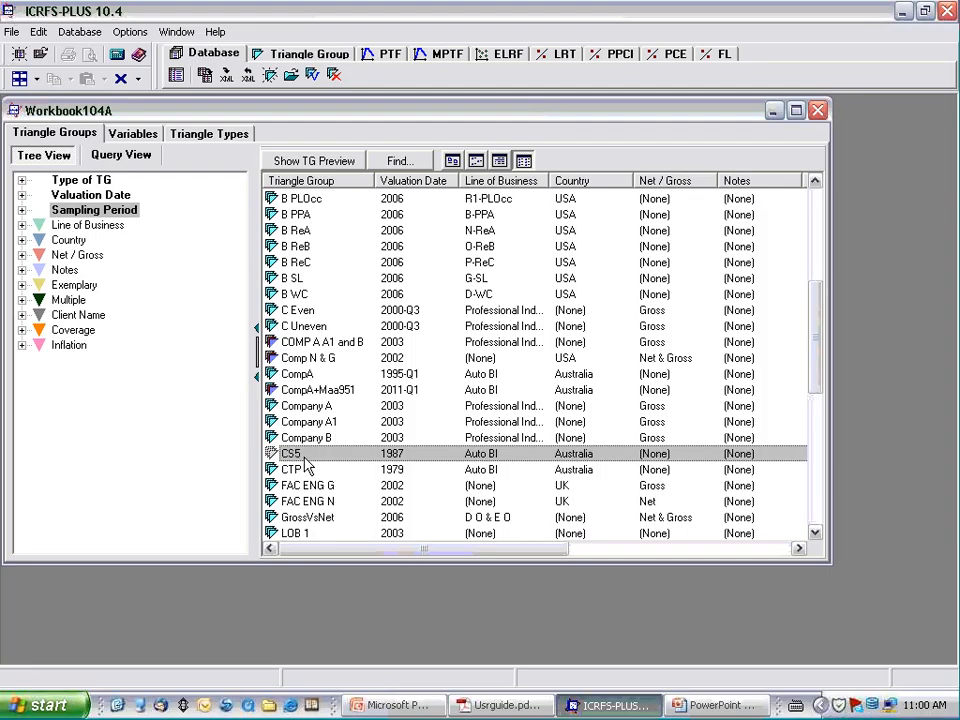
# - Open the CS5 triangle group and delete its models M1, M4 and M6
pyautogui.doubleClick(300, 457)
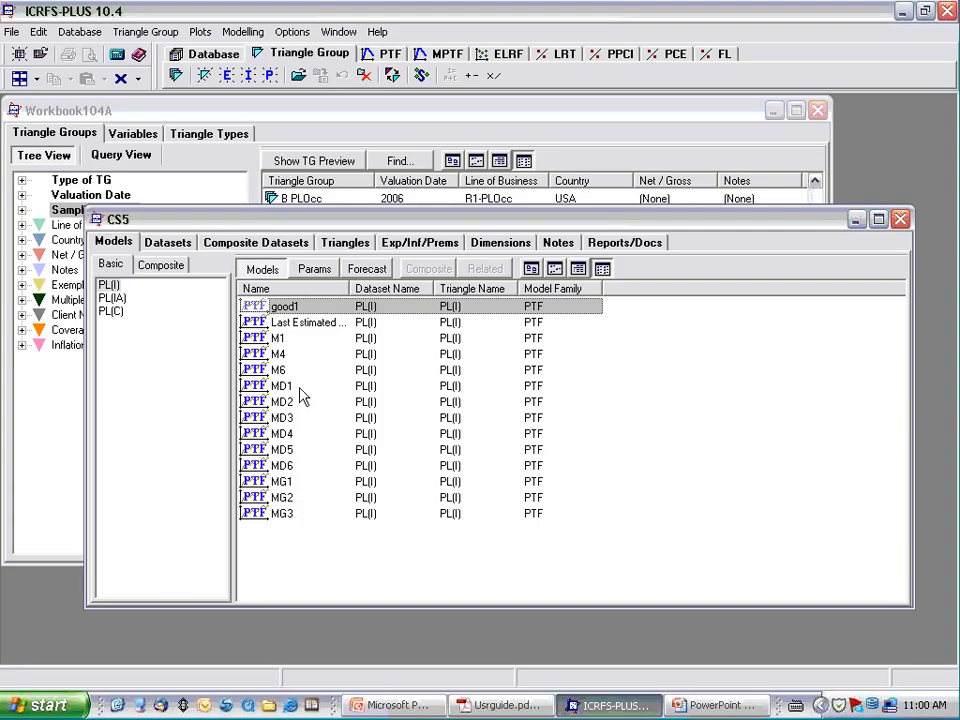
pyautogui.click(276, 340)
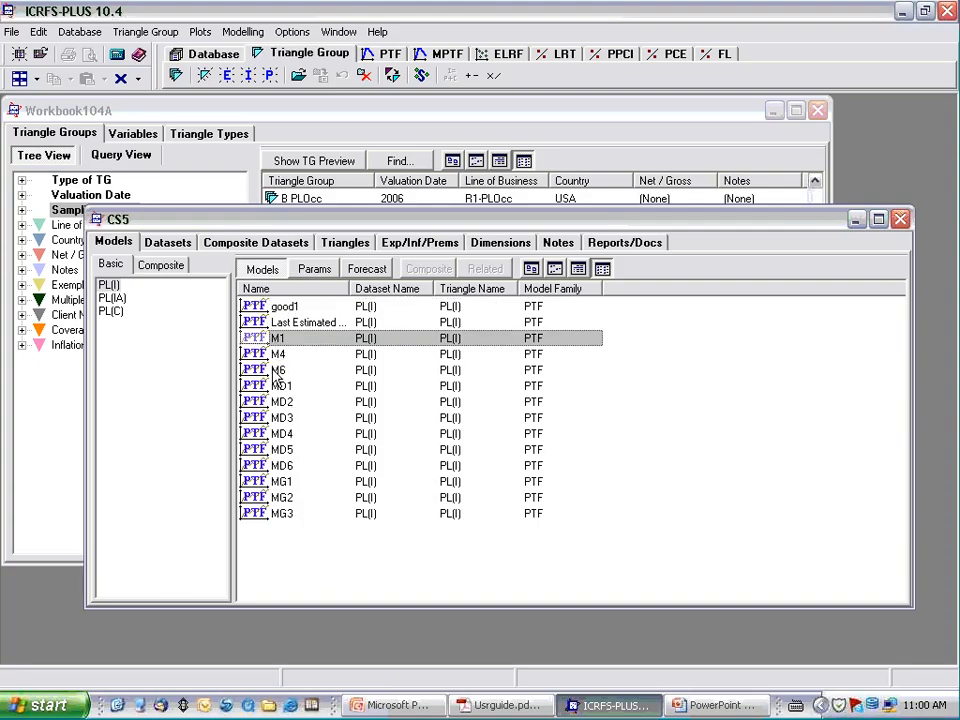
pyautogui.keyDown('ctrl'); pyautogui.click(276, 354); pyautogui.keyUp('ctrl')
pyautogui.keyDown('ctrl'); pyautogui.click(274, 370); pyautogui.keyUp('ctrl')
pyautogui.rightClick(272, 370)
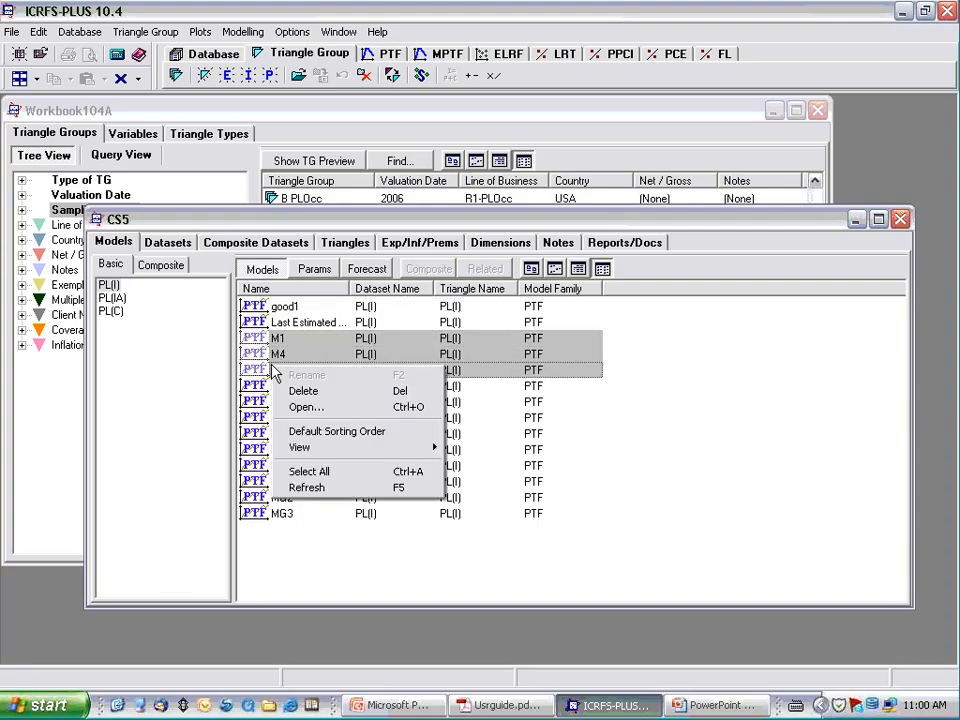
pyautogui.click(304, 391)
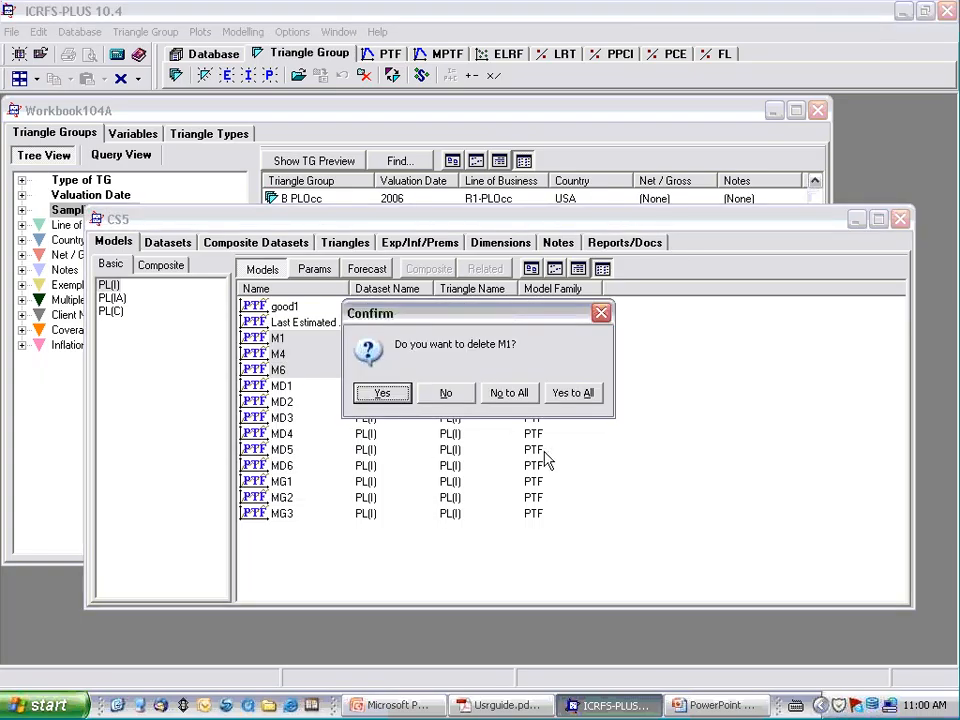
pyautogui.click(568, 393)
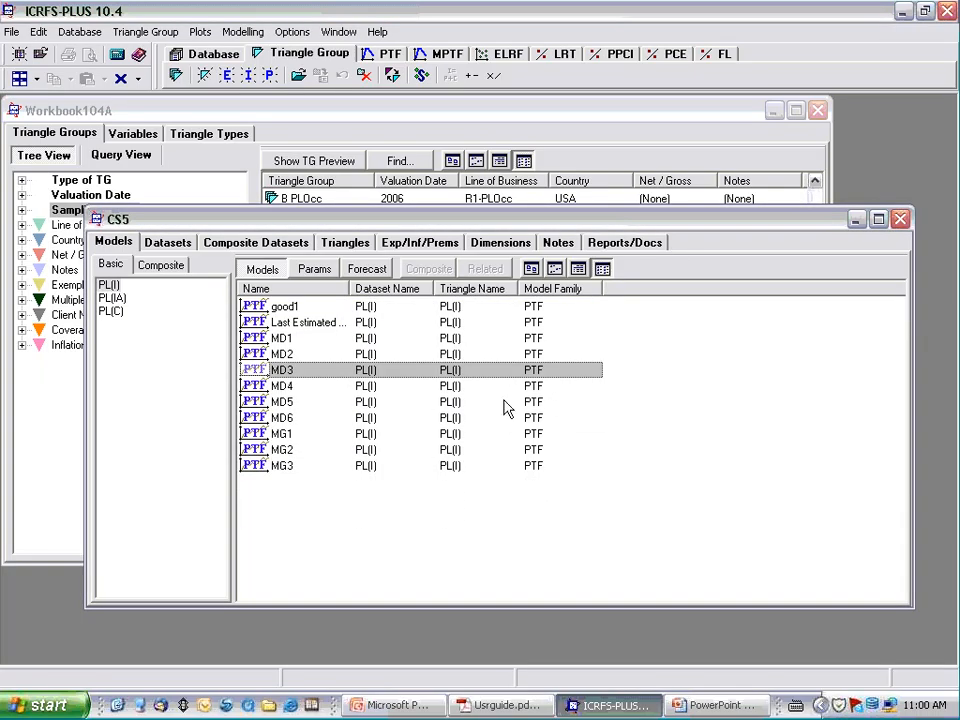
# - Look over the CS5 datasets and inspect the inflation rates and factors in Base Inf, closing that table when done
pyautogui.click(164, 243)
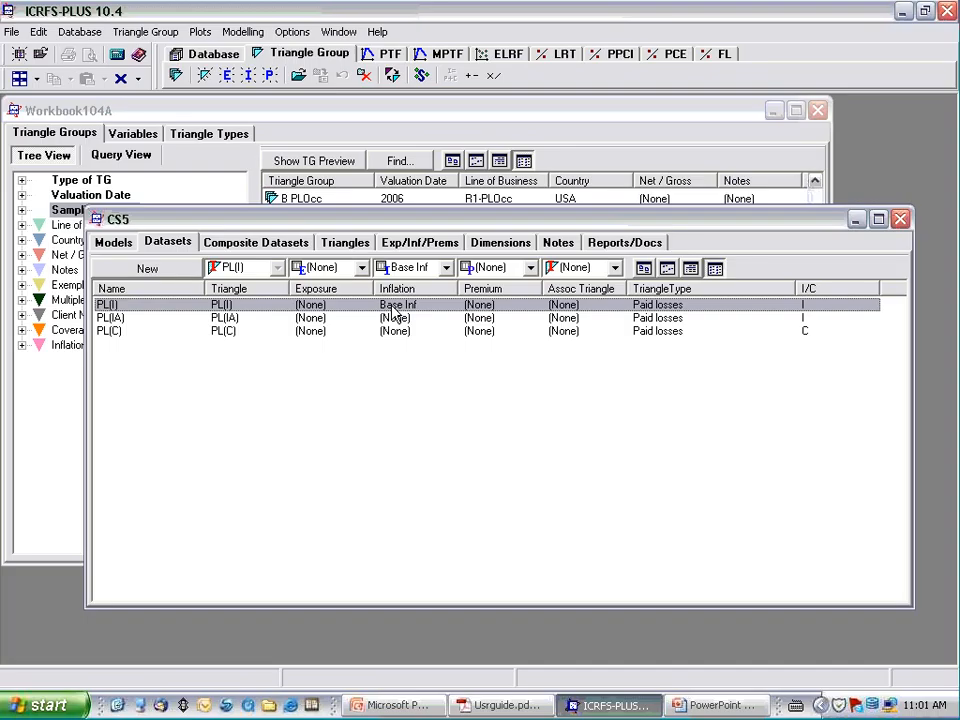
pyautogui.click(416, 244)
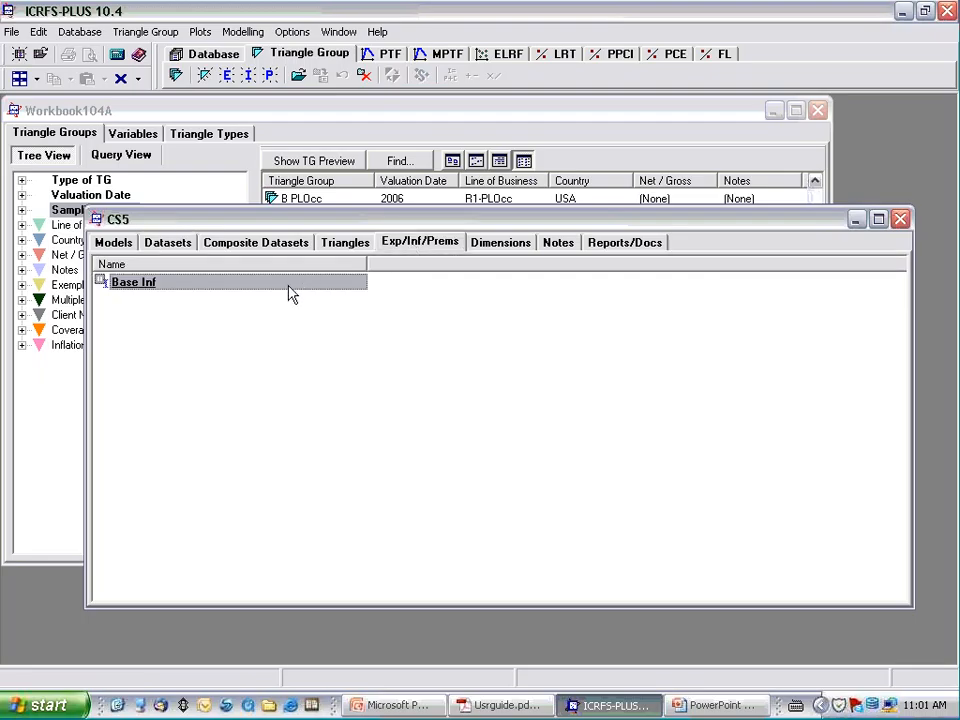
pyautogui.doubleClick(153, 290)
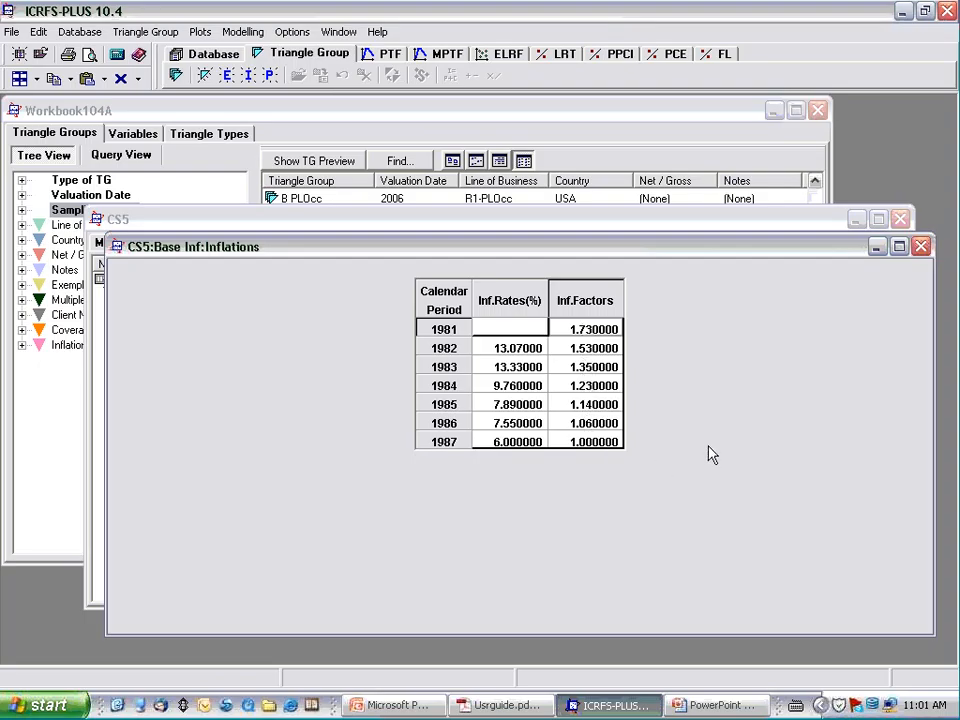
pyautogui.click(920, 247)
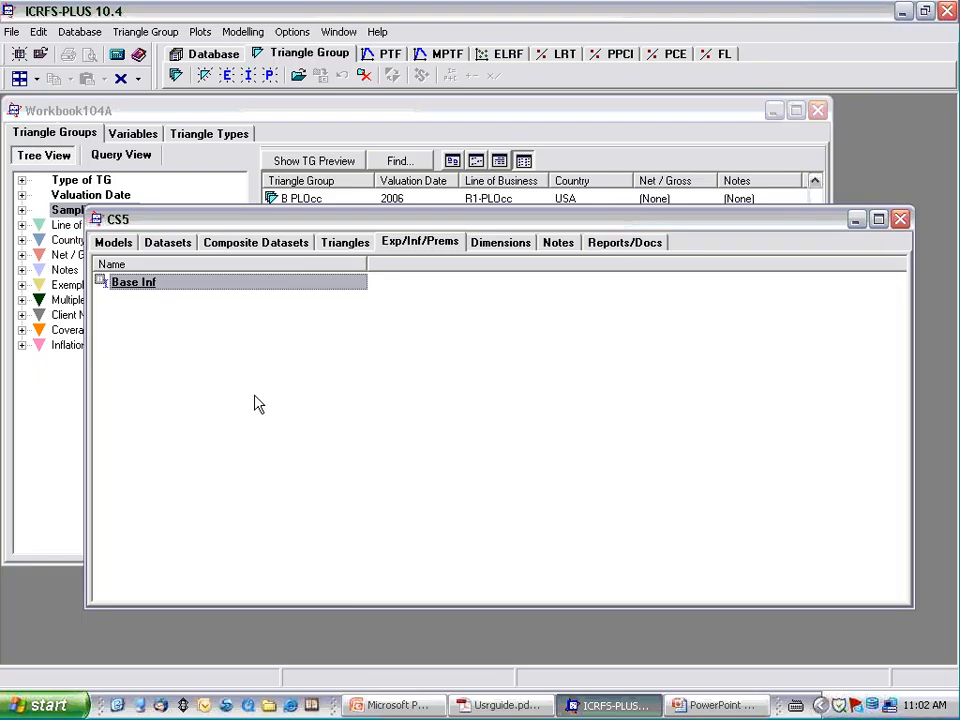
# - Open the PL(I) dataset and maximize its window to show the paid losses triangle
pyautogui.click(166, 244)
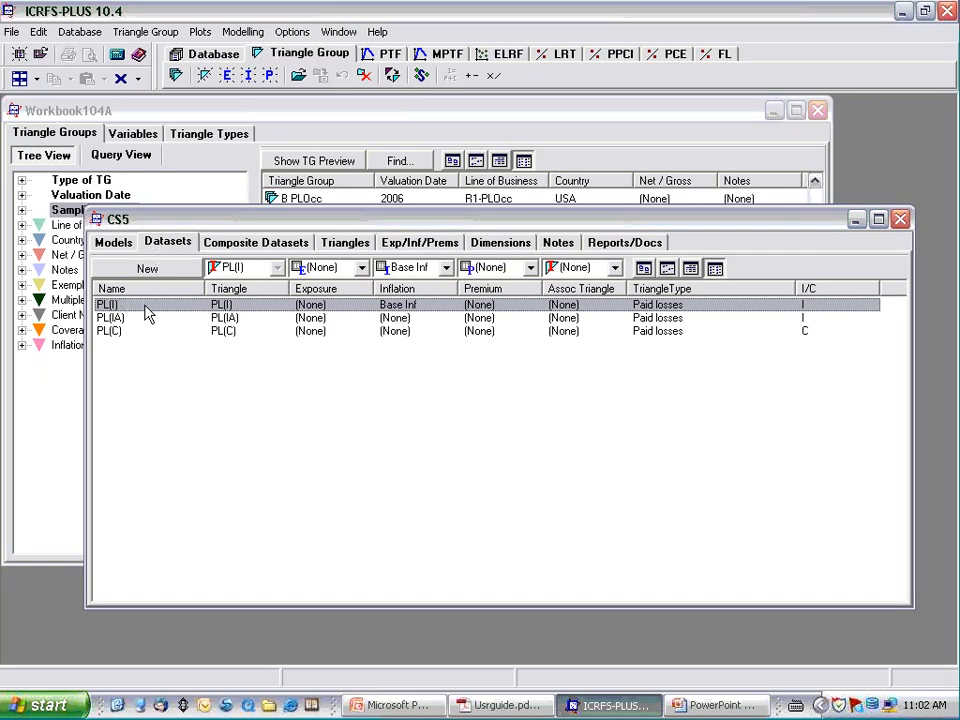
pyautogui.doubleClick(146, 306)
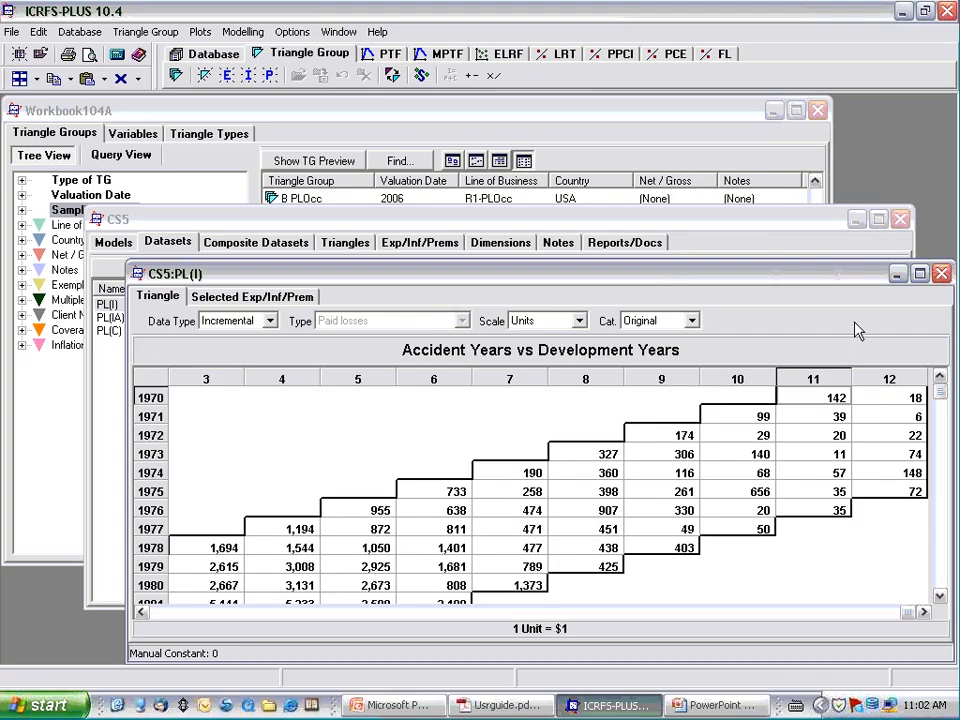
pyautogui.moveTo(780, 273); pyautogui.dragTo(748, 224)
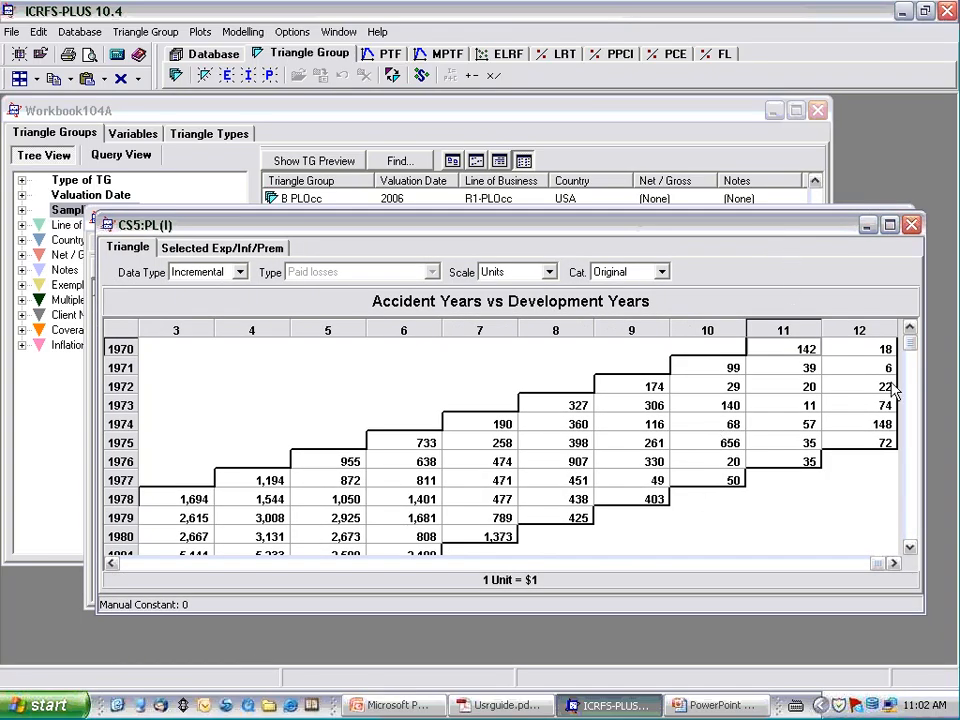
pyautogui.click(889, 225)
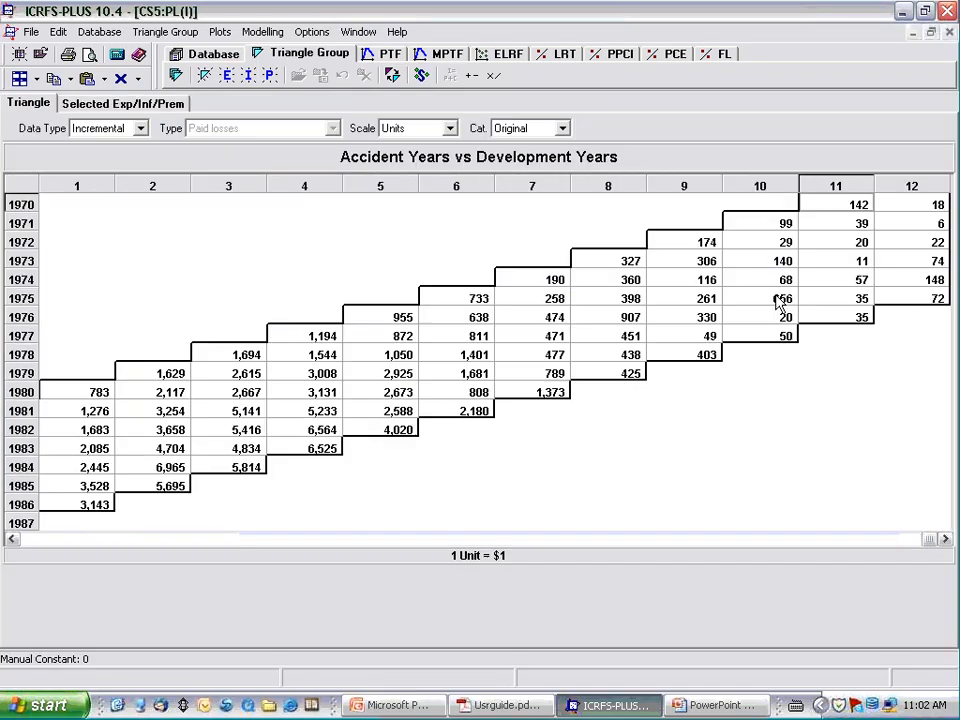
# - Examine the PL(I) triangle across all development years and its selected exposures, premiums and inflation, and close the dataset
pyautogui.click(98, 257)
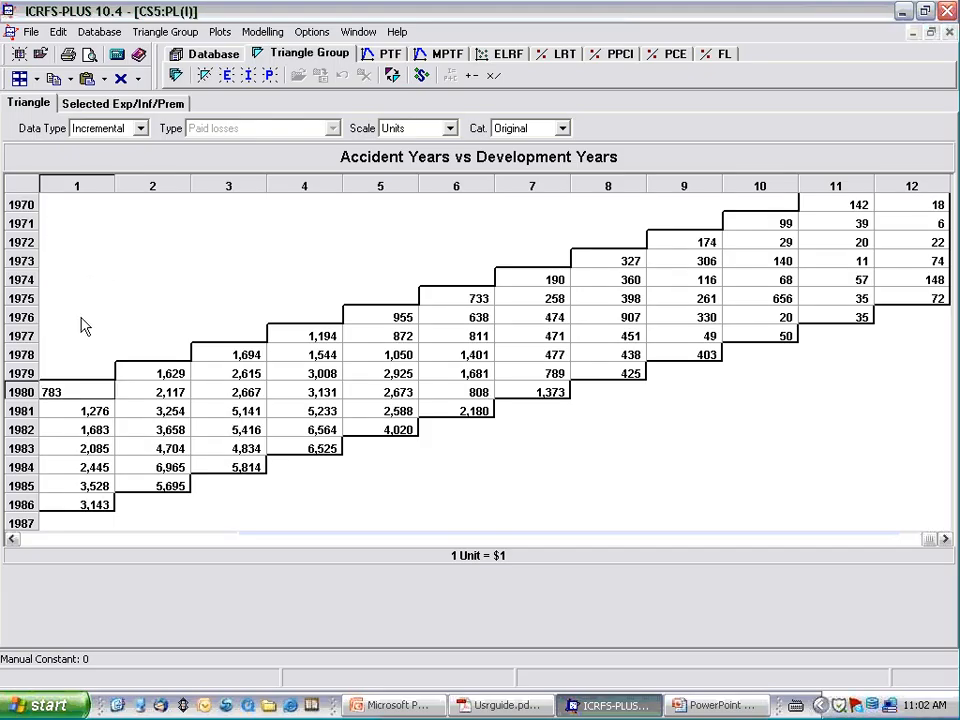
pyautogui.press('Escape')
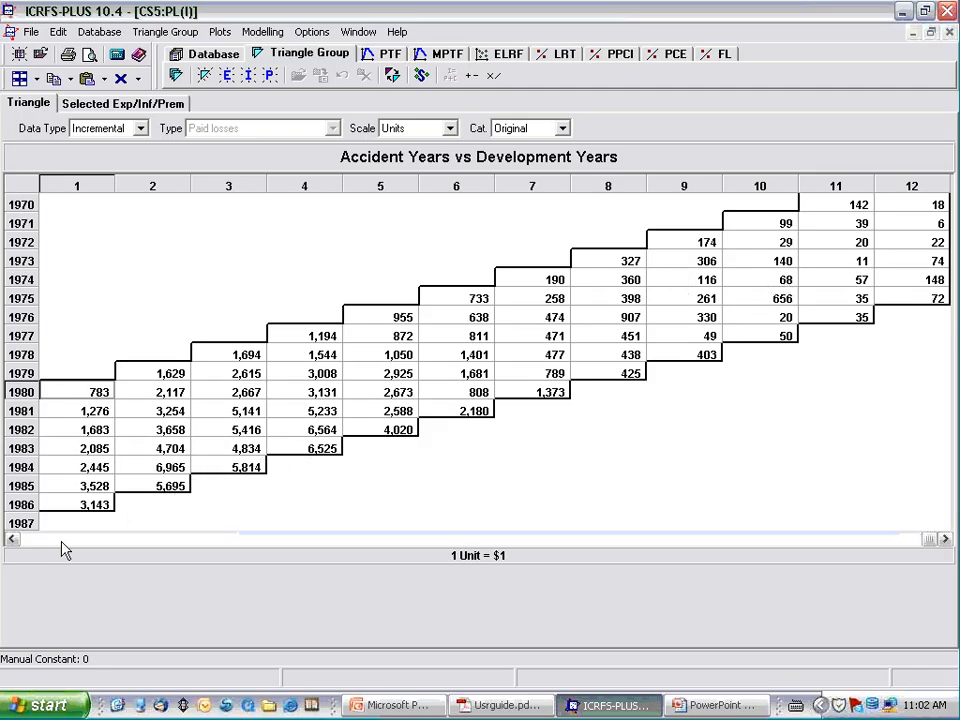
pyautogui.click(11, 540)
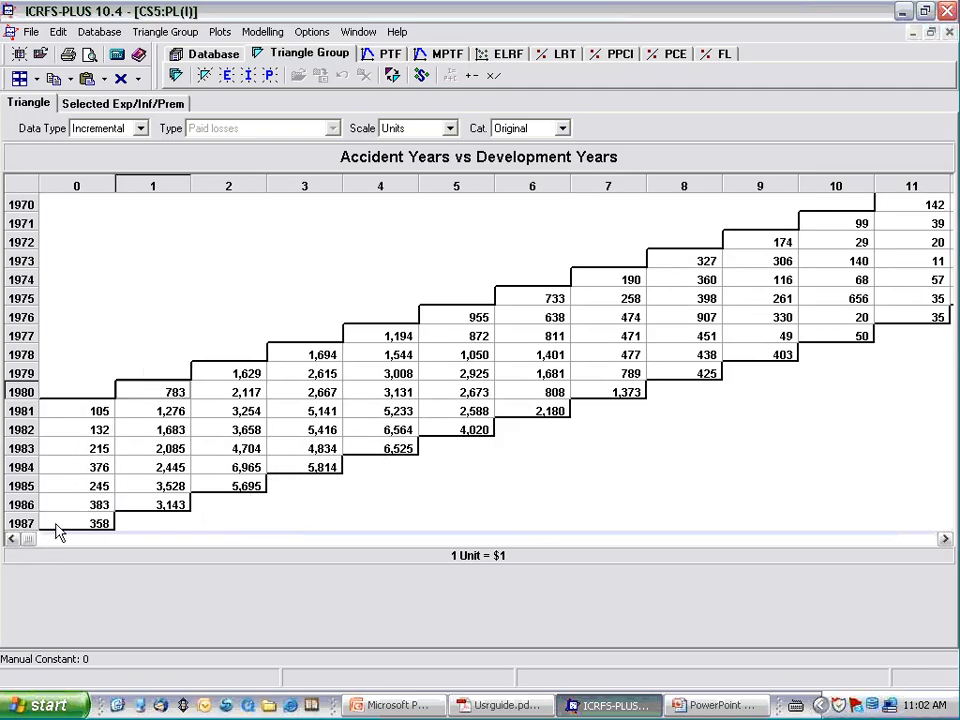
pyautogui.click(945, 540)
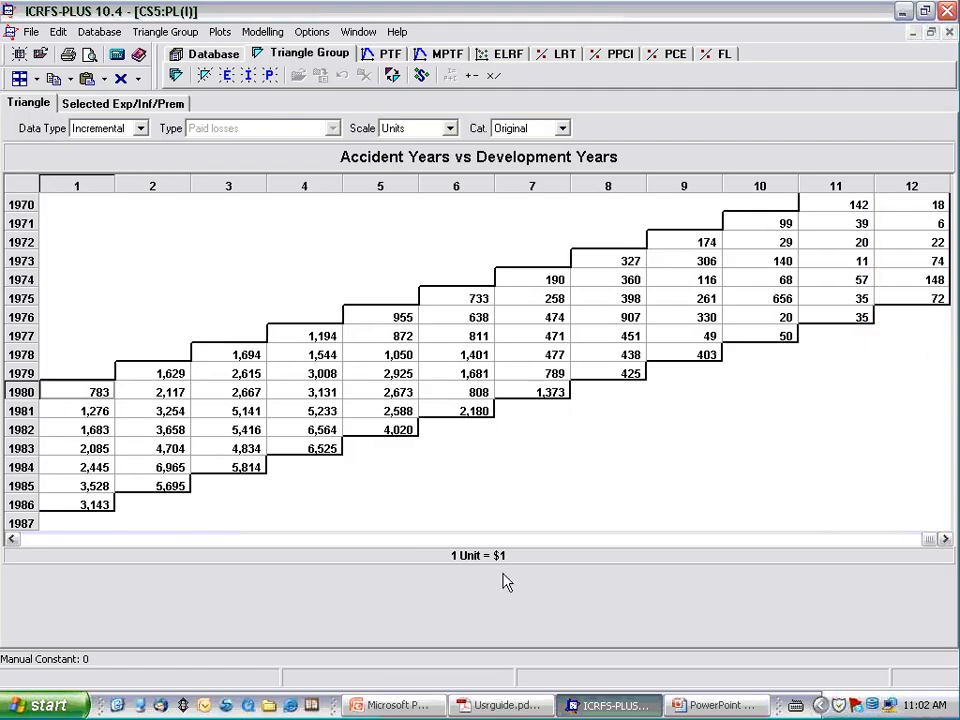
pyautogui.click(11, 540)
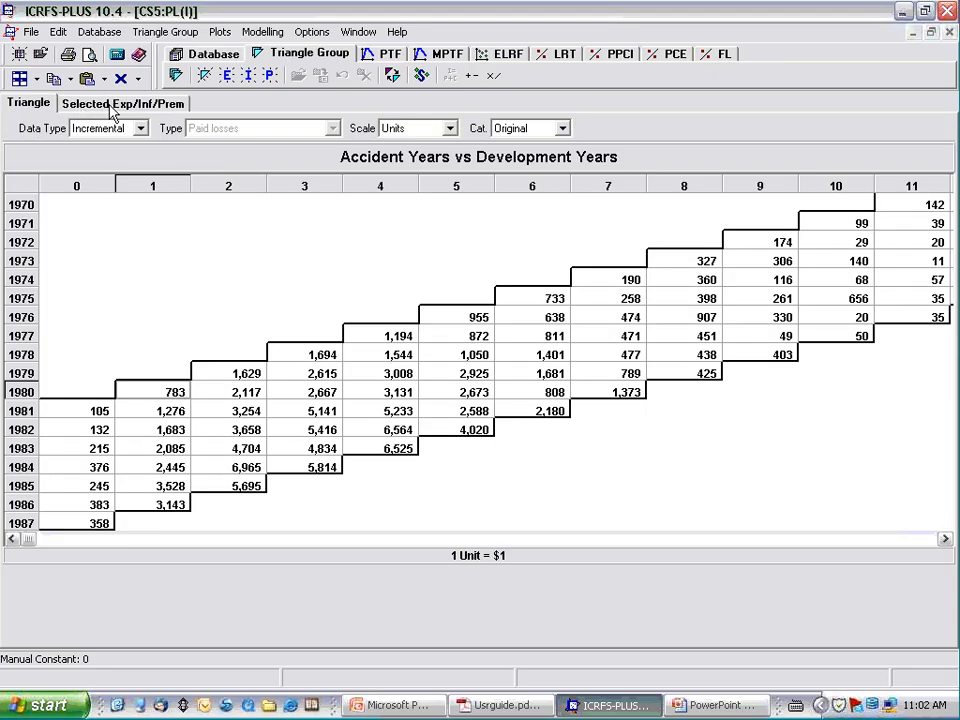
pyautogui.click(166, 106)
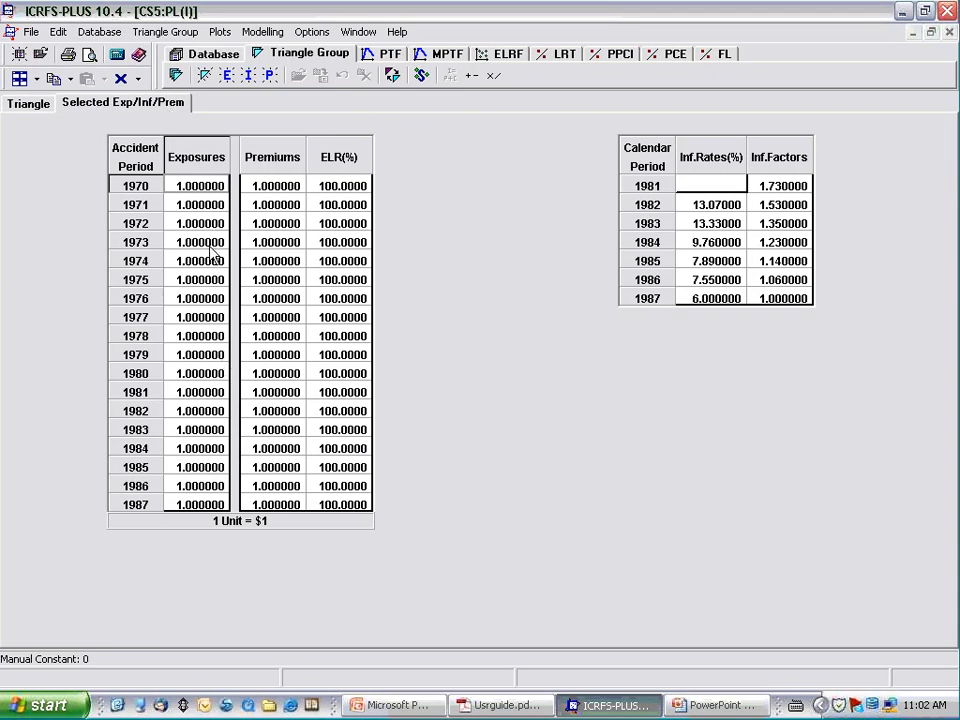
pyautogui.click(950, 33)
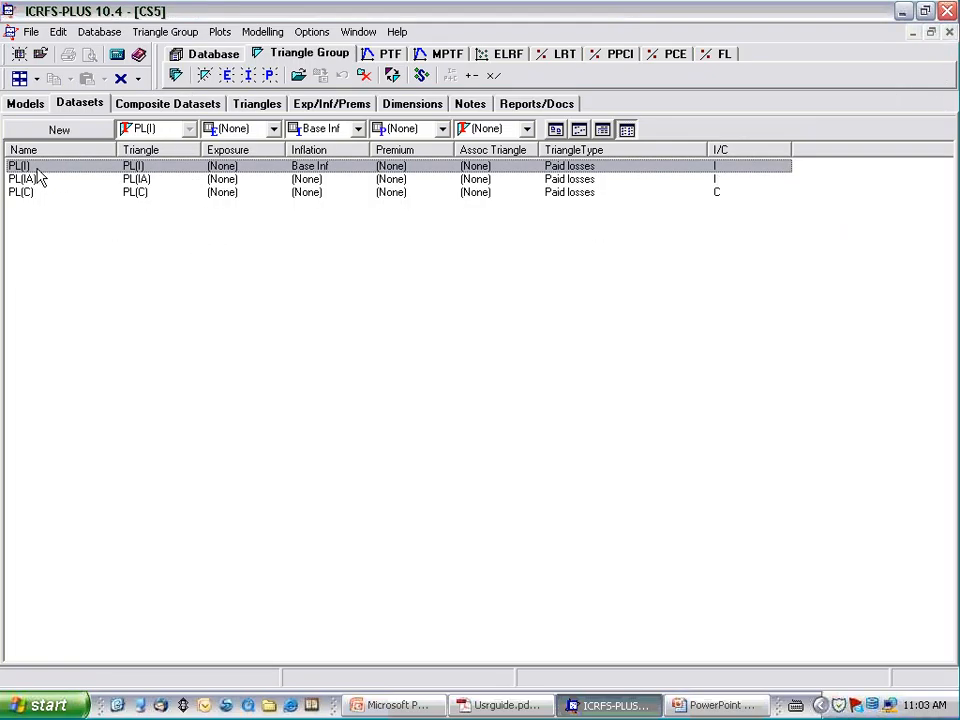
# - Start a PTF model on the PL(I) dataset and run the modelling wizard with the MultipleModelsConstraints104.icrwiz preferences
pyautogui.click(24, 109)
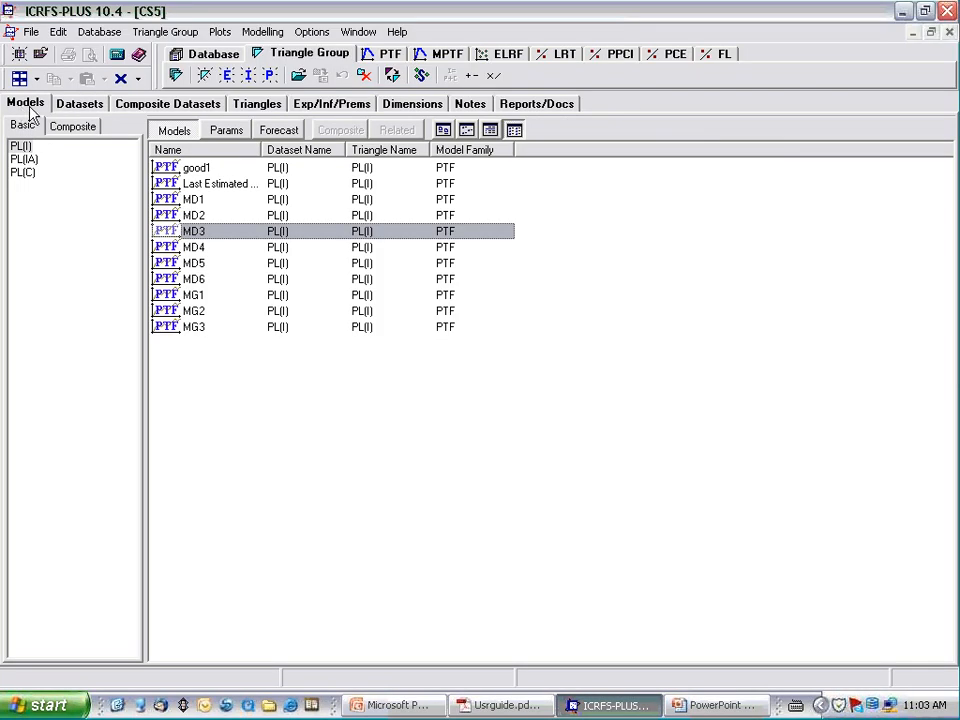
pyautogui.click(69, 110)
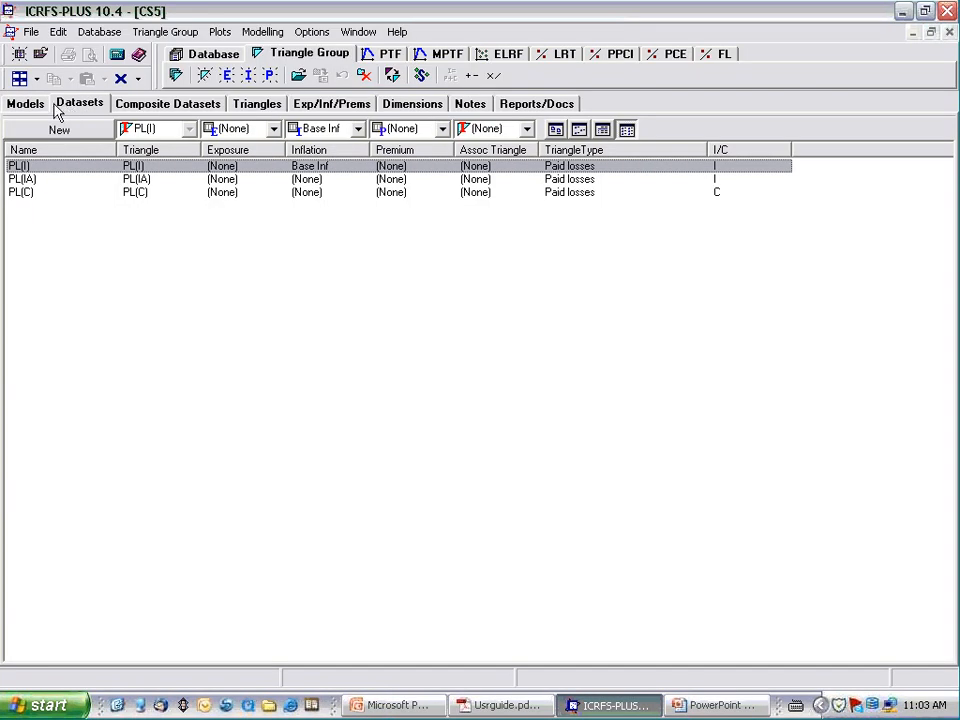
pyautogui.click(30, 106)
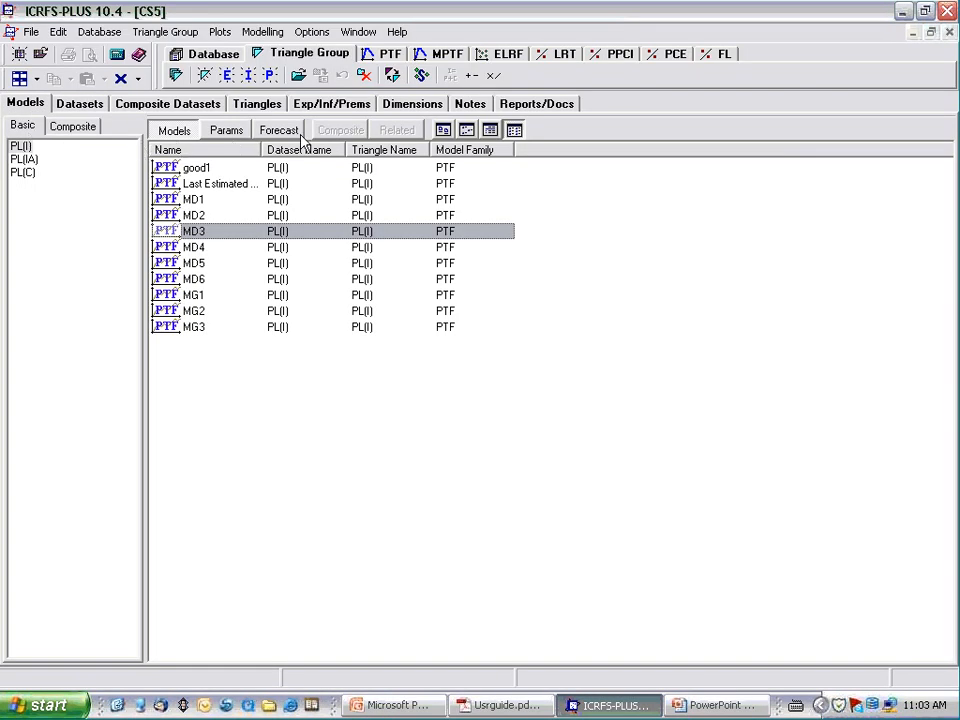
pyautogui.click(375, 53)
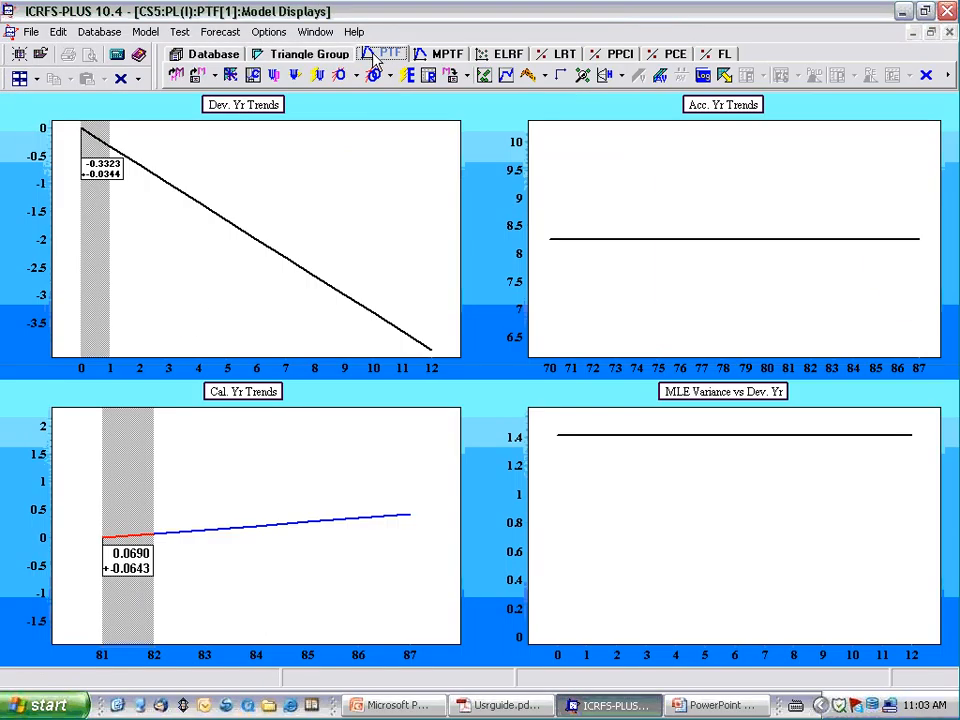
pyautogui.click(277, 84)
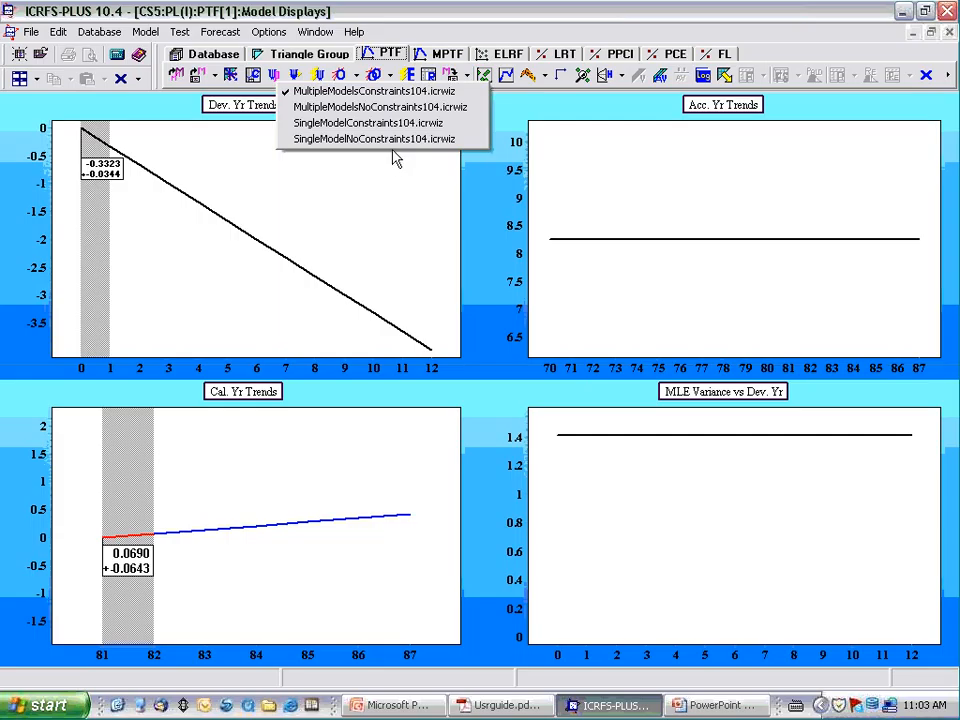
pyautogui.click(354, 92)
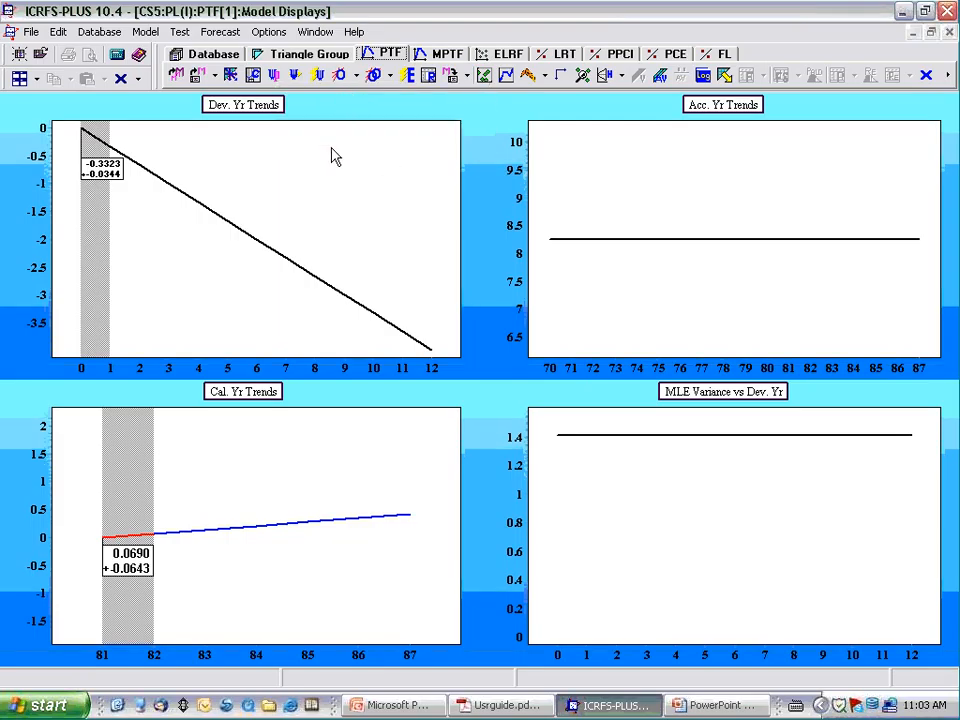
pyautogui.click(317, 78)
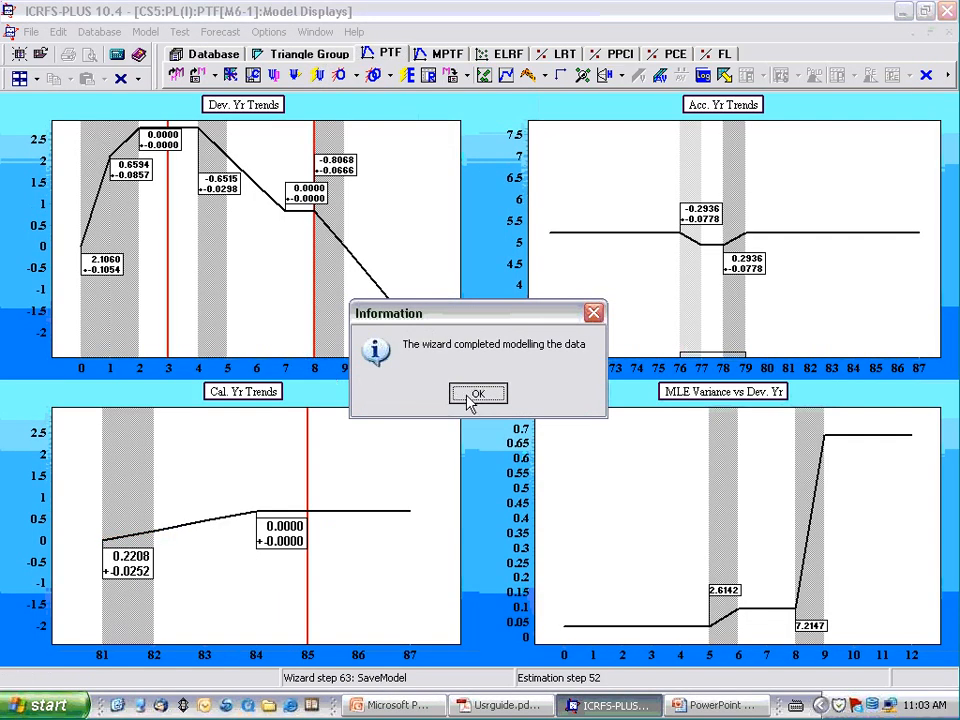
pyautogui.click(477, 394)
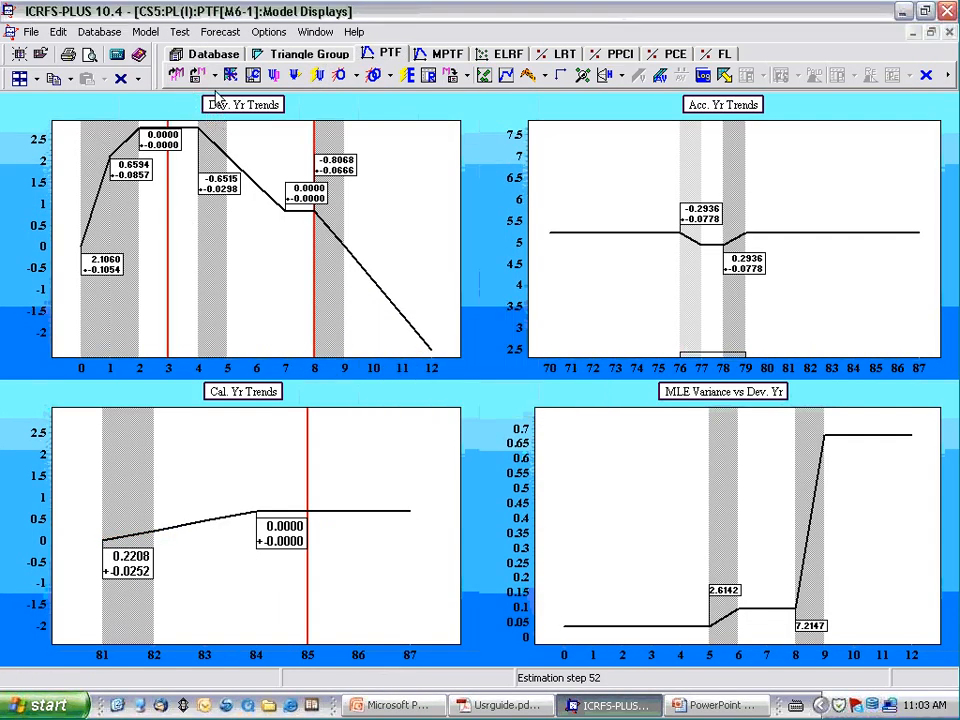
# - Check the handwritten model names in the PowerPoint slide show, return to ICRFS-PLUS and load the saved model M1
pyautogui.click(196, 77)
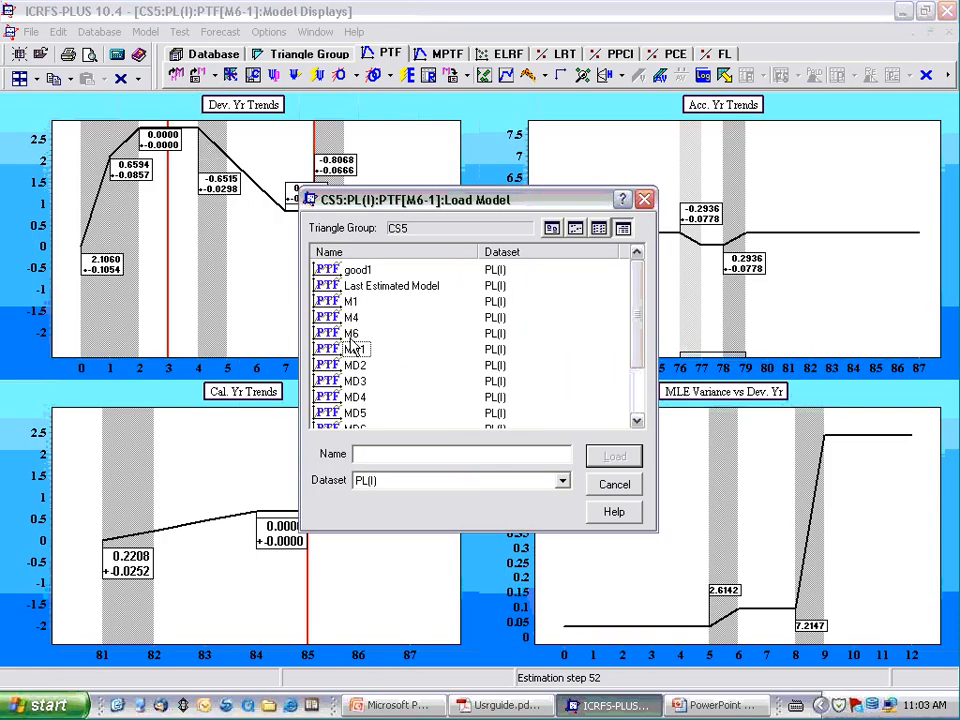
pyautogui.click(722, 707)
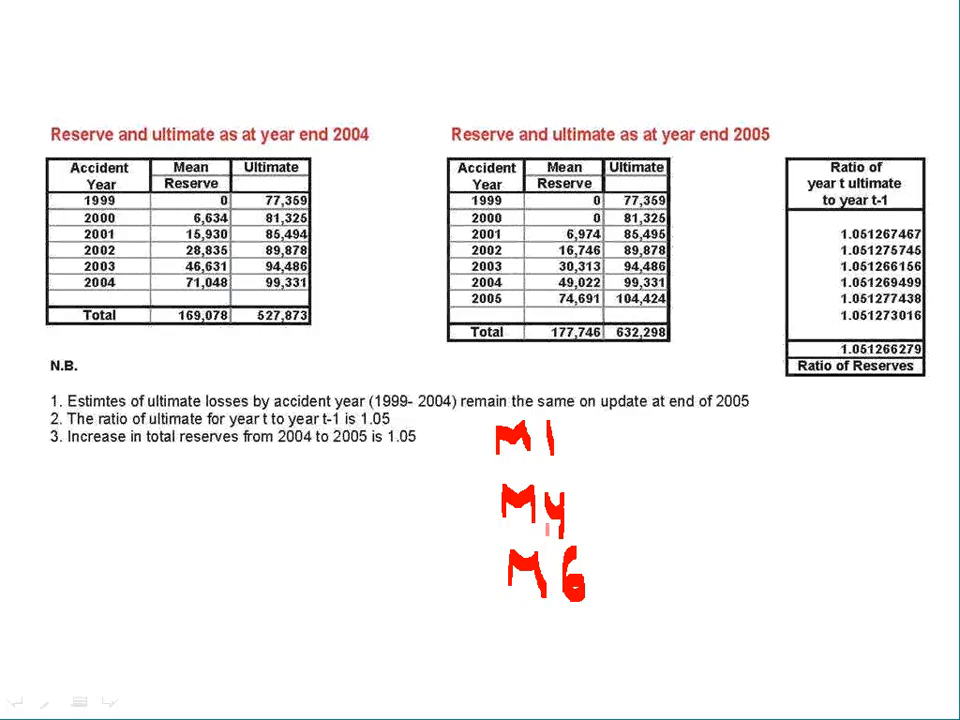
pyautogui.hotkey('alt', 'Tab')
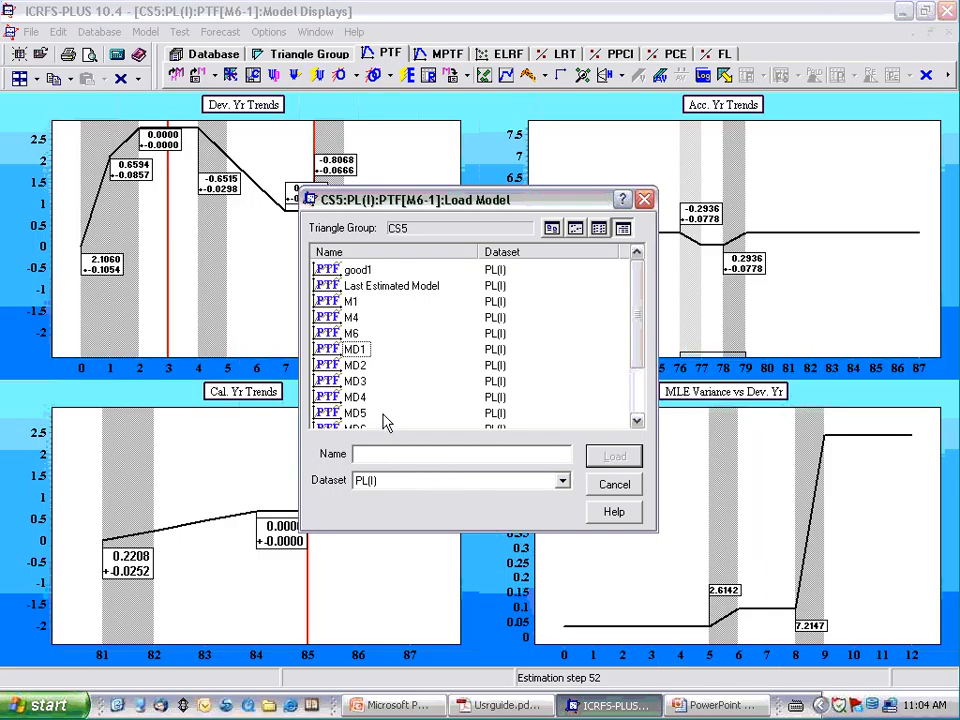
pyautogui.doubleClick(350, 302)
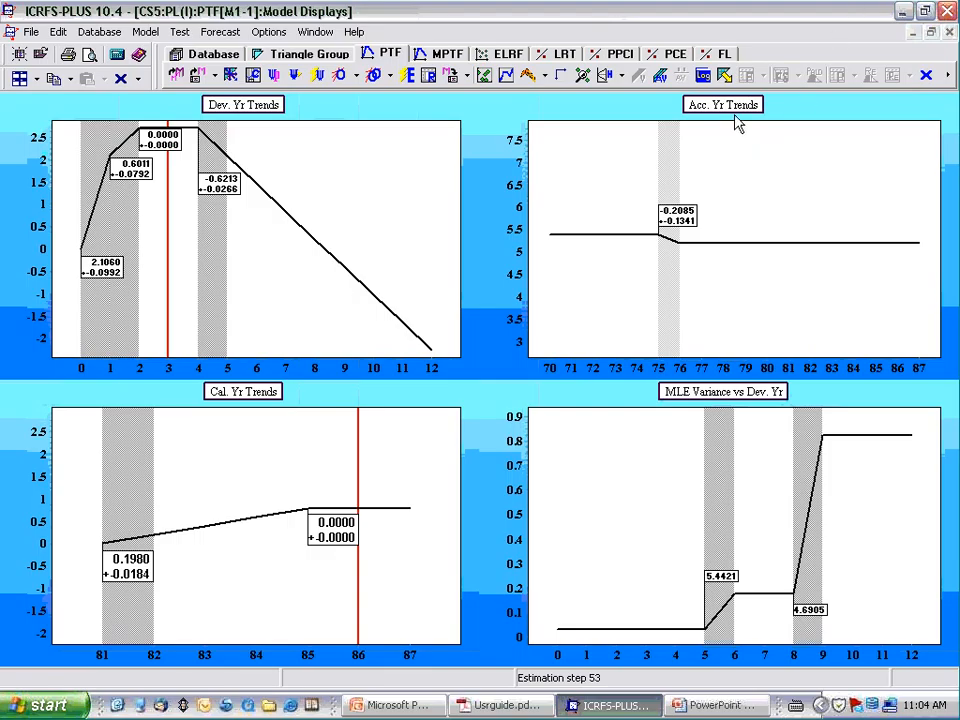
# - Open the model Log Book, enlarge its window to list more runs and select run 51
pyautogui.click(704, 77)
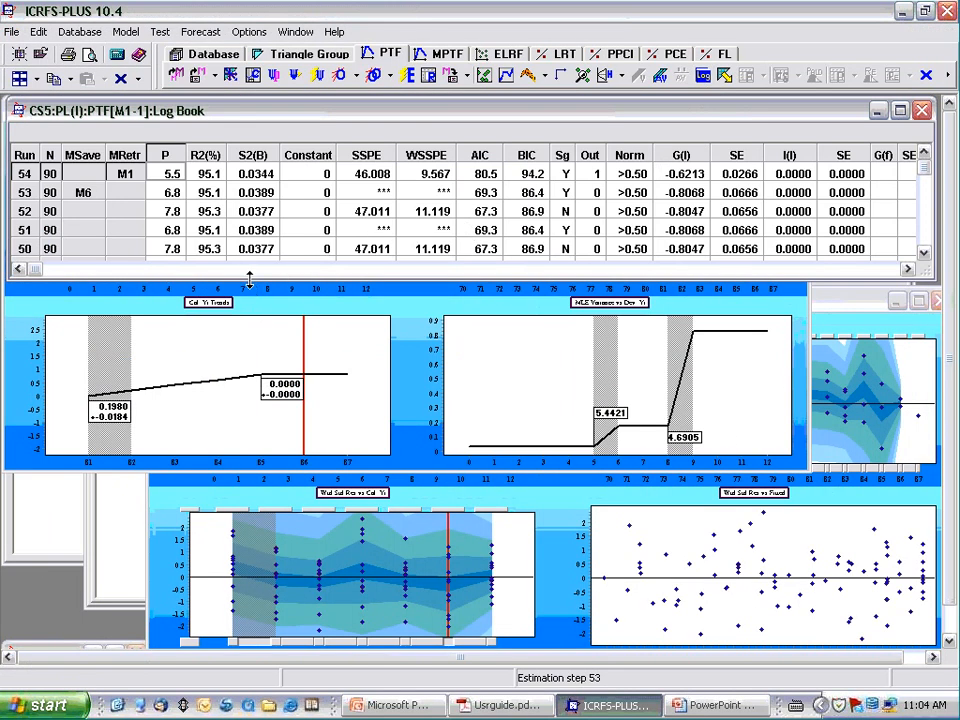
pyautogui.moveTo(249, 281); pyautogui.dragTo(190, 565)
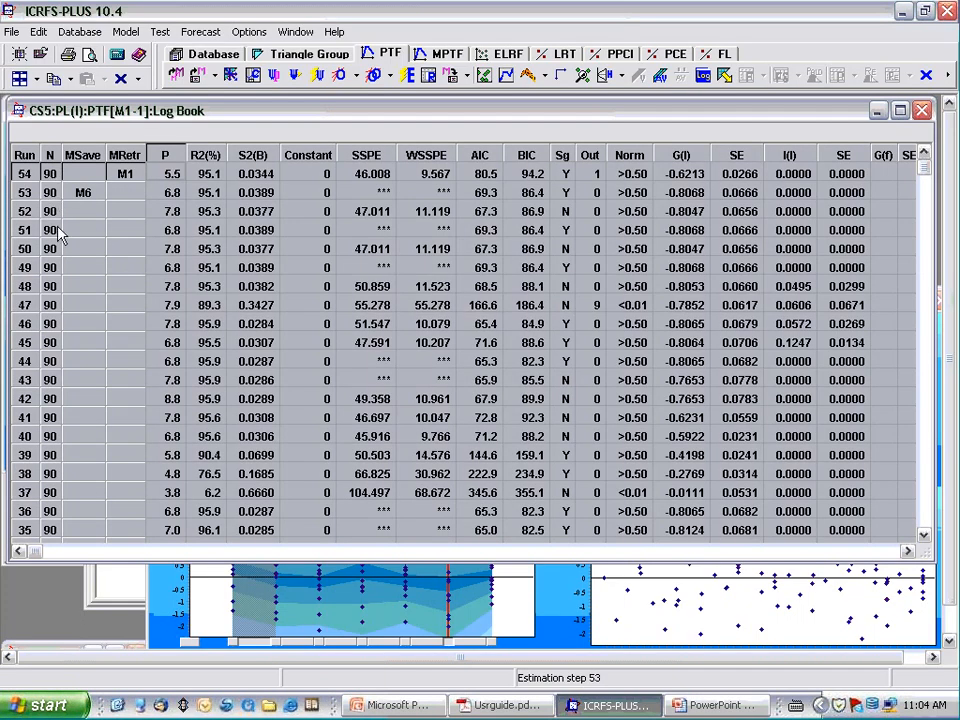
pyautogui.click(58, 229)
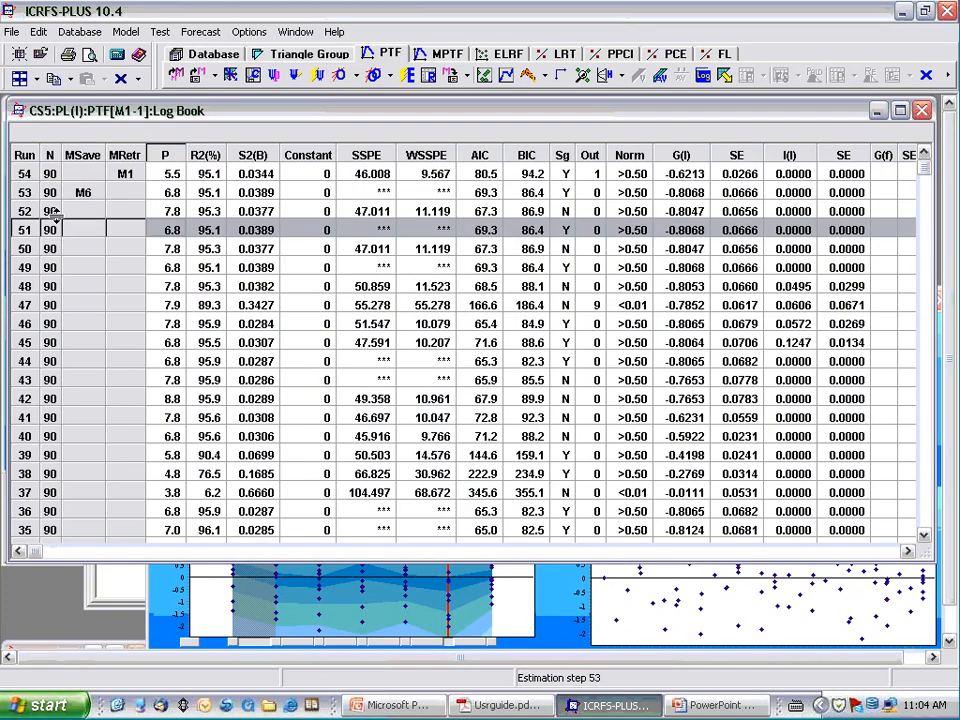
# - Compare the BIC of run 53 (M6) with that of run 54 (M1) in the Log Book and close it
pyautogui.click(57, 195)
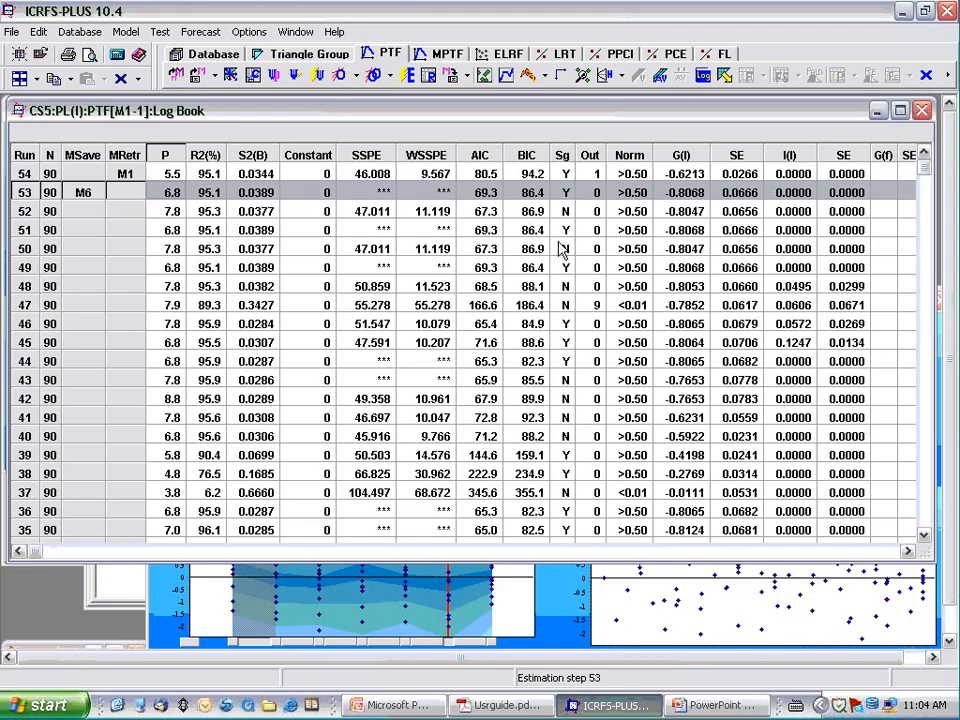
pyautogui.click(530, 174)
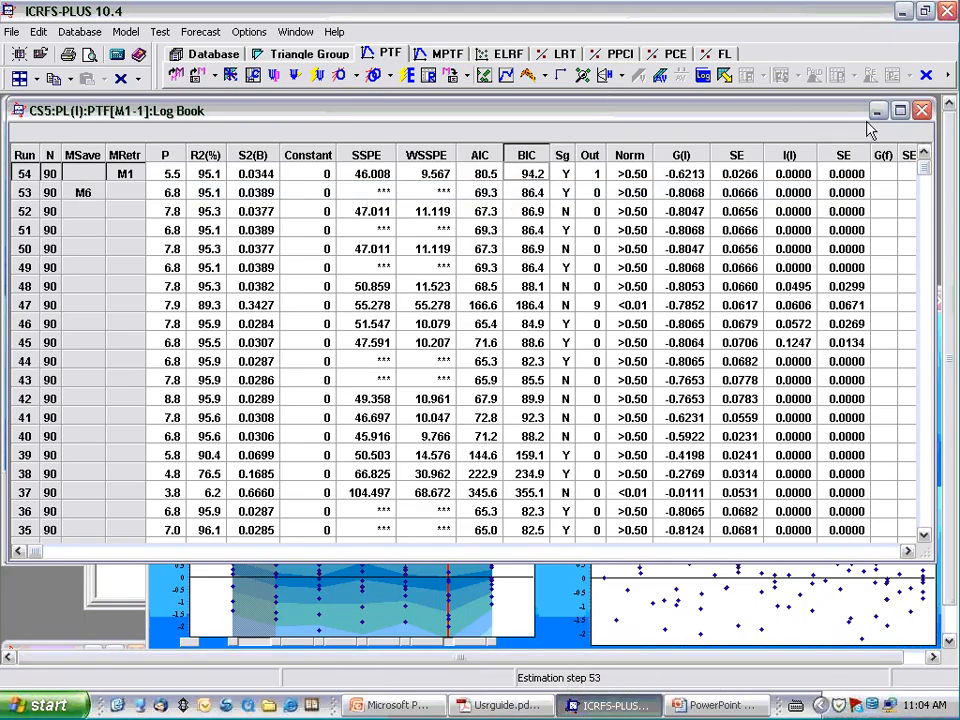
pyautogui.click(921, 116)
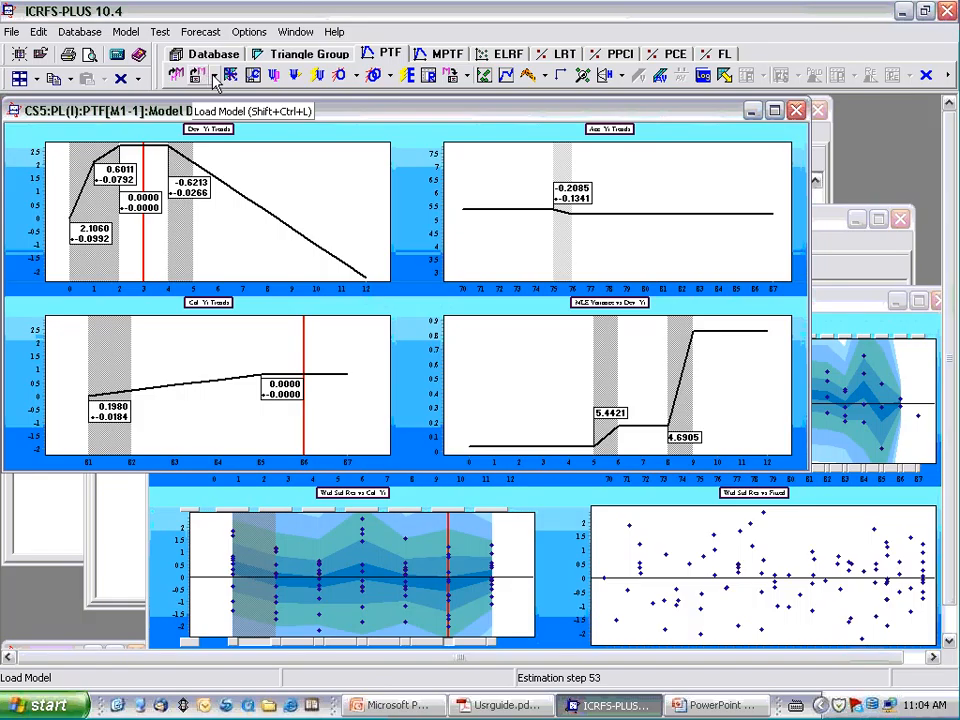
# - Load the saved PL(I) model M4 in a new window alongside M1
pyautogui.click(214, 80)
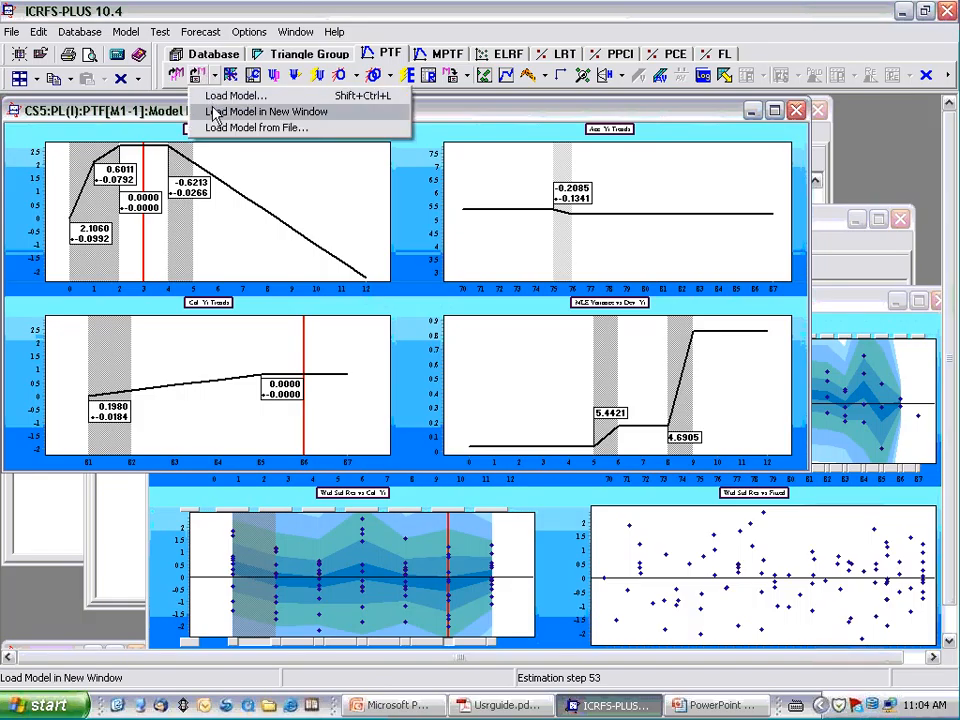
pyautogui.click(232, 112)
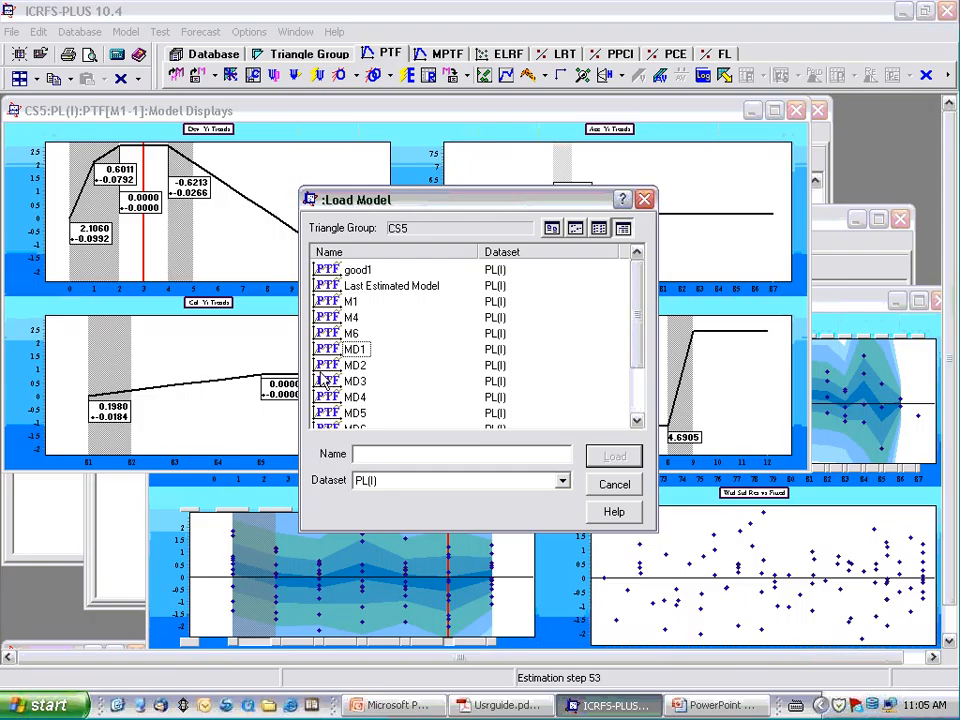
pyautogui.doubleClick(349, 318)
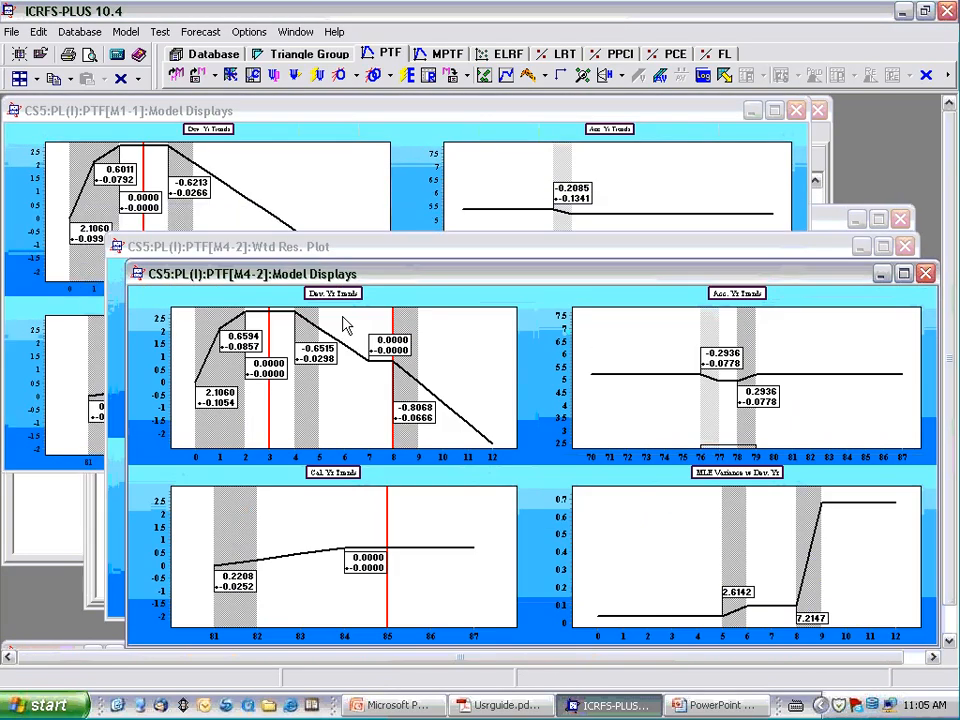
# - Tile the M4 and M1 model displays side by side with other window types minimized, and enlarge the Acc. Yr Trends chart in both
pyautogui.click(37, 80)
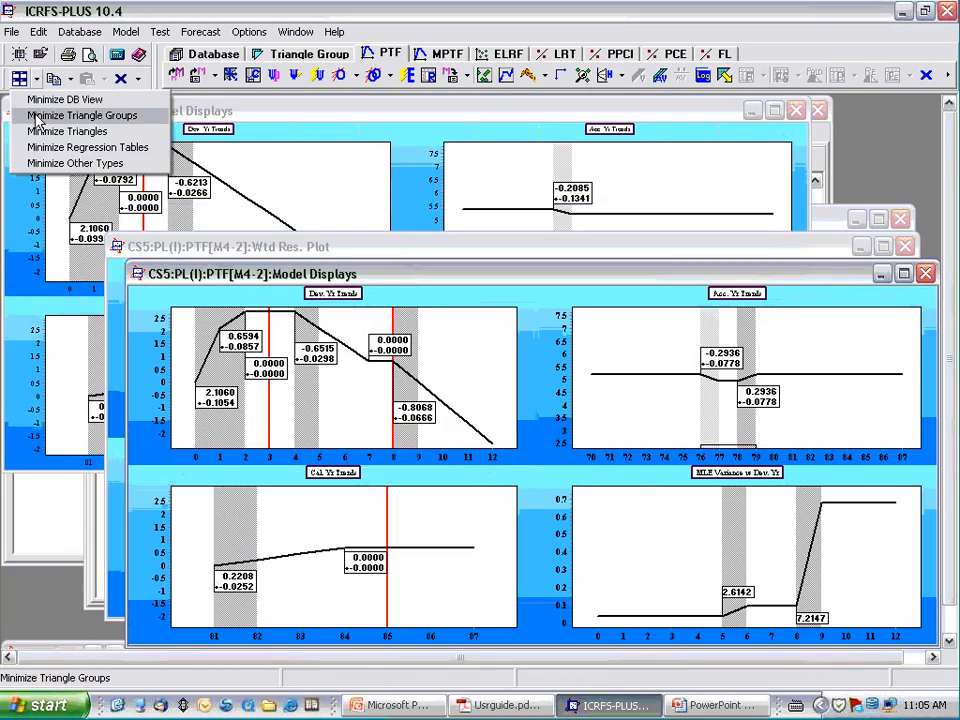
pyautogui.click(37, 164)
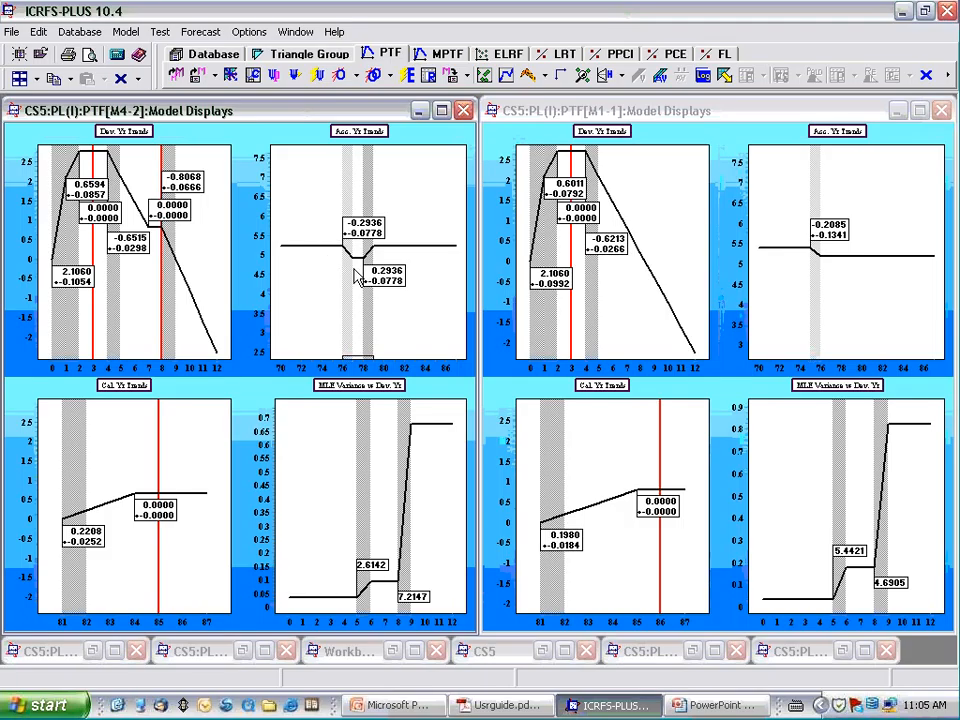
pyautogui.doubleClick(345, 132)
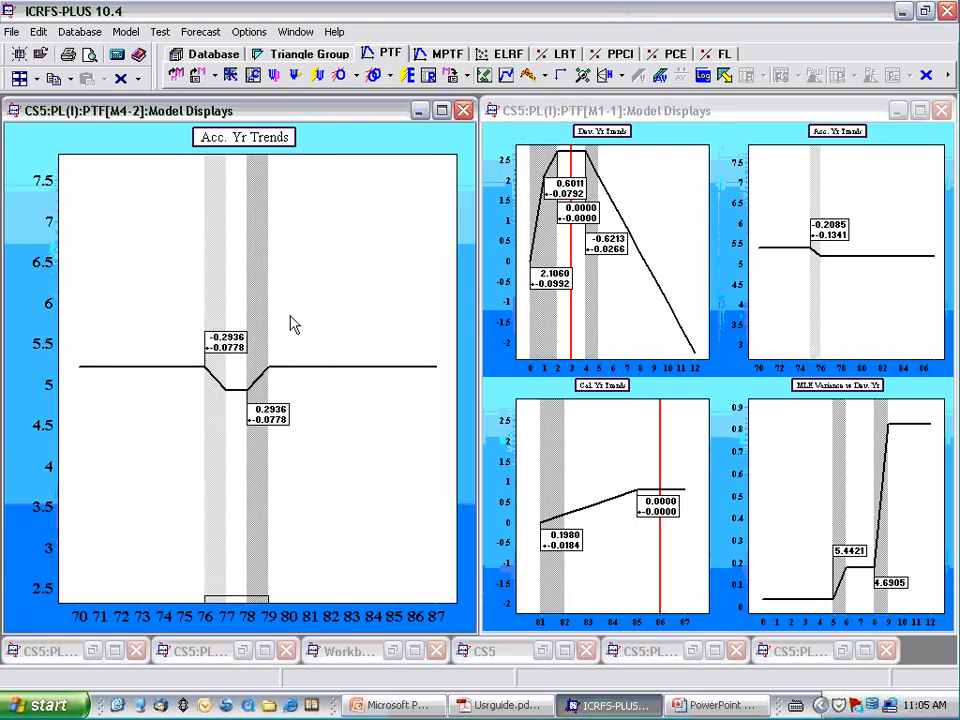
pyautogui.doubleClick(831, 136)
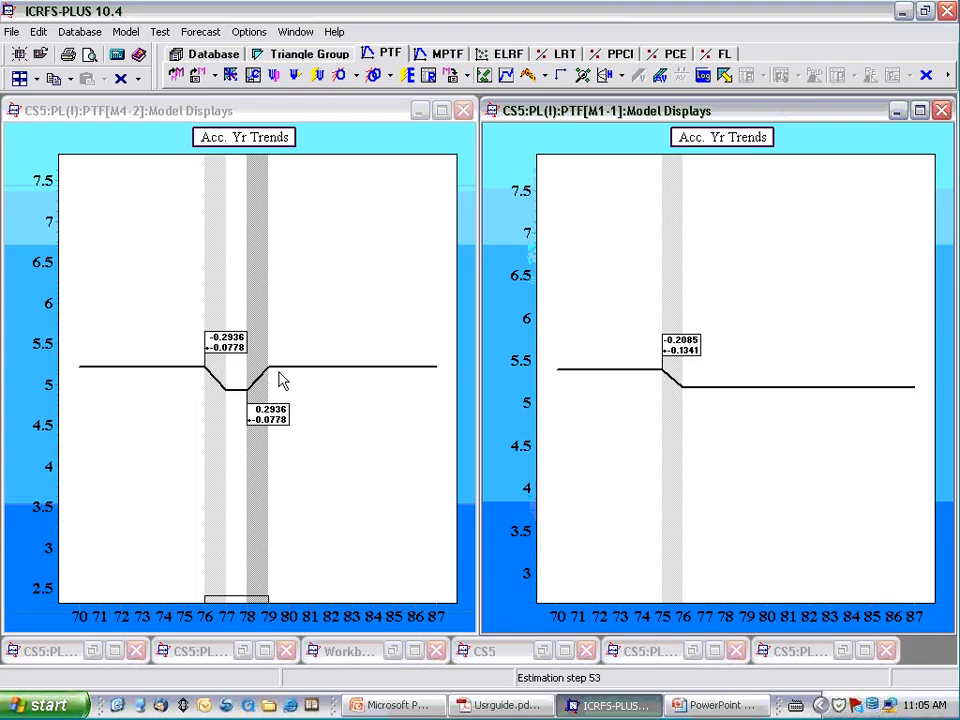
# - Open the Log Books of all loaded models and compare the BIC and parameter count P of M4 with M1
pyautogui.click(703, 78)
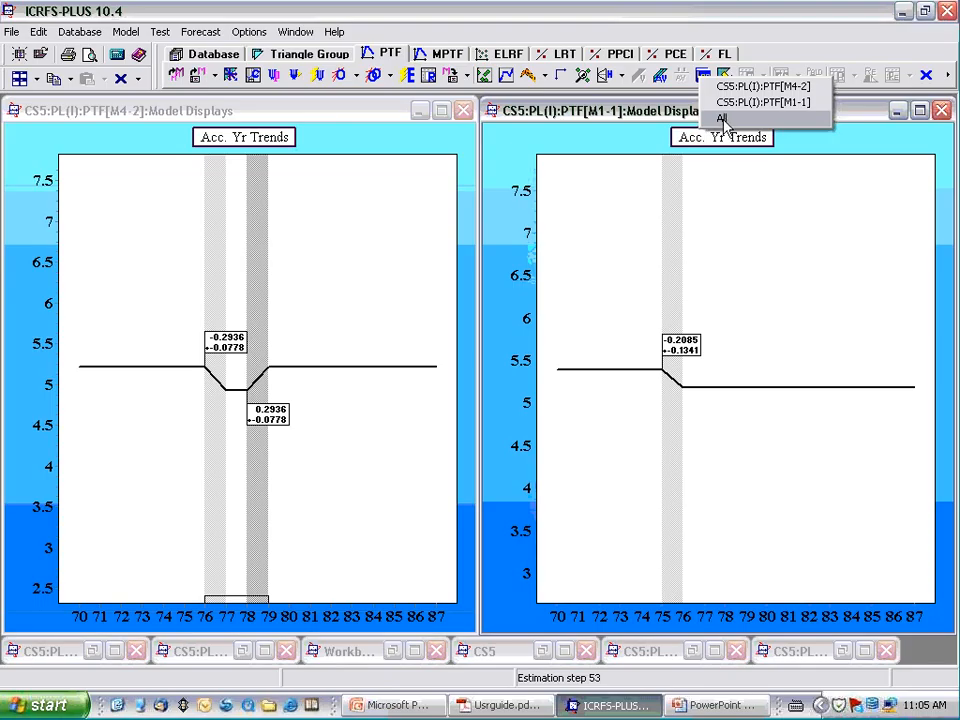
pyautogui.click(722, 119)
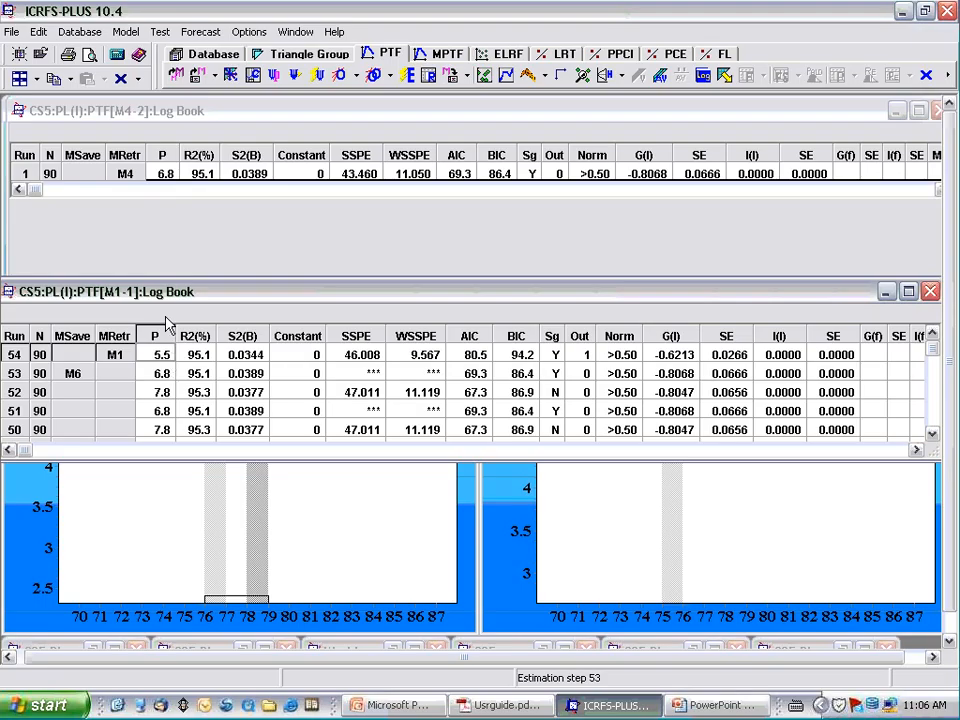
pyautogui.click(168, 116)
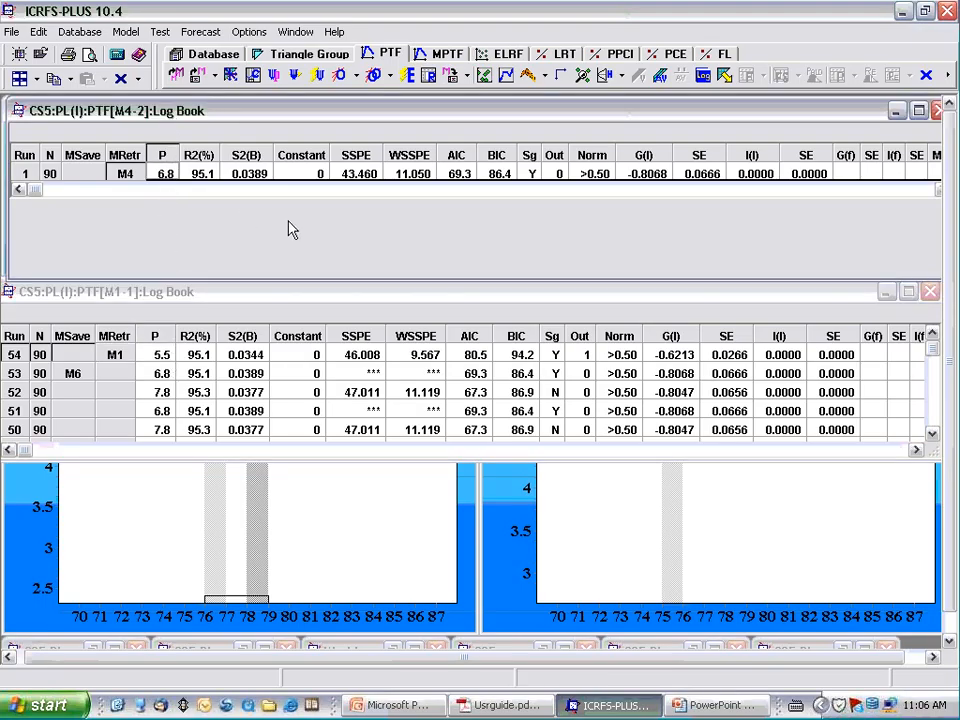
pyautogui.click(508, 186)
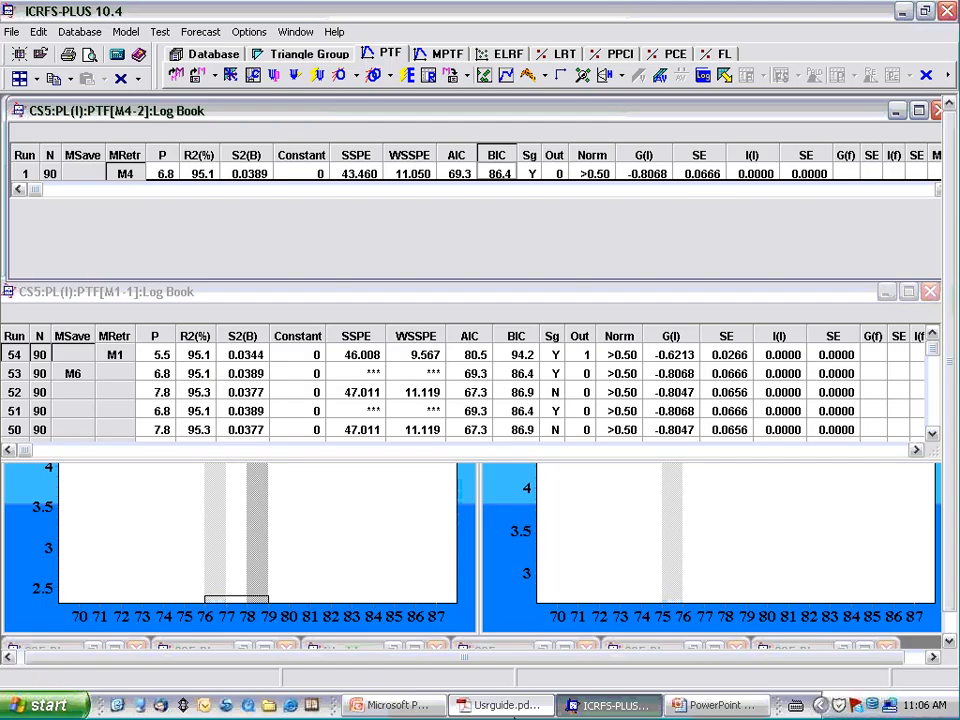
pyautogui.click(527, 358)
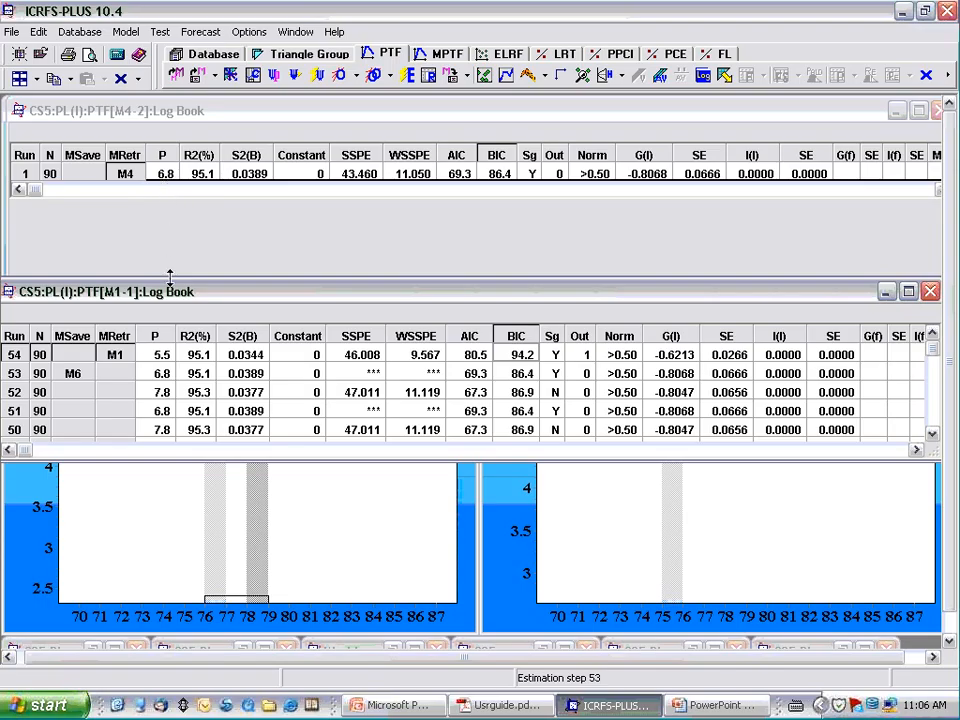
pyautogui.click(163, 178)
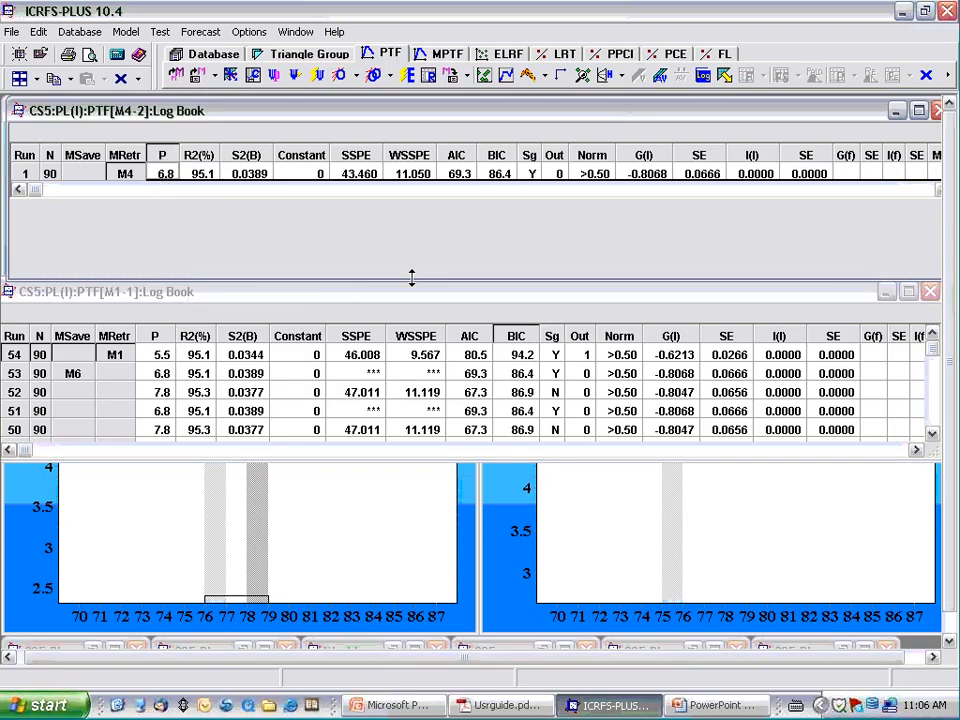
pyautogui.click(504, 176)
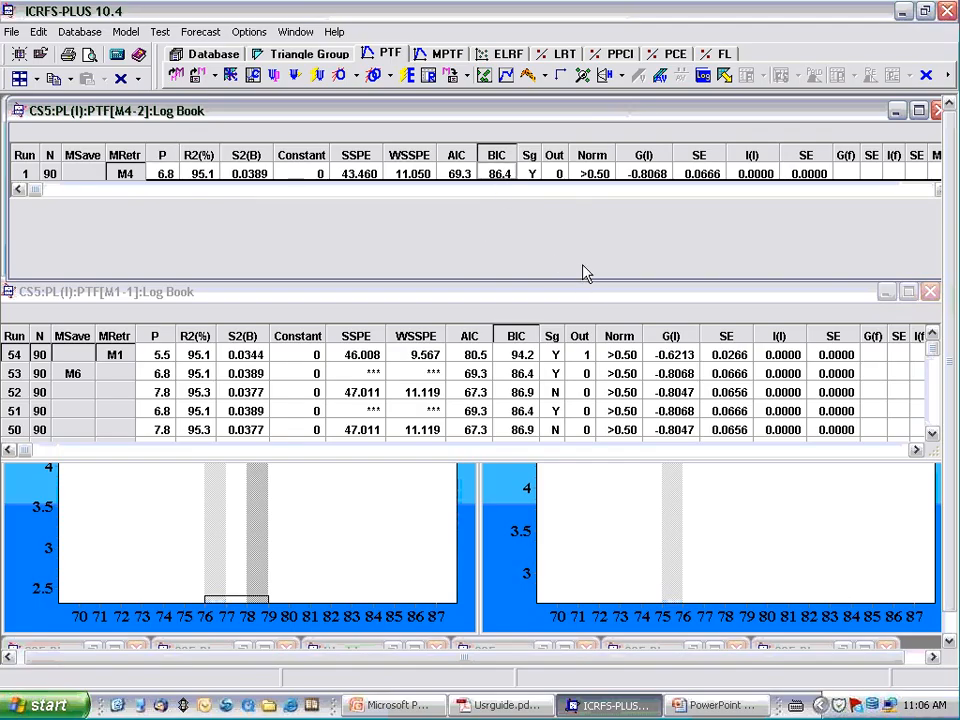
# - Compare the S2(B) values of M4 and M1 in their Log Books, alongside the BIC of M4
pyautogui.click(251, 177)
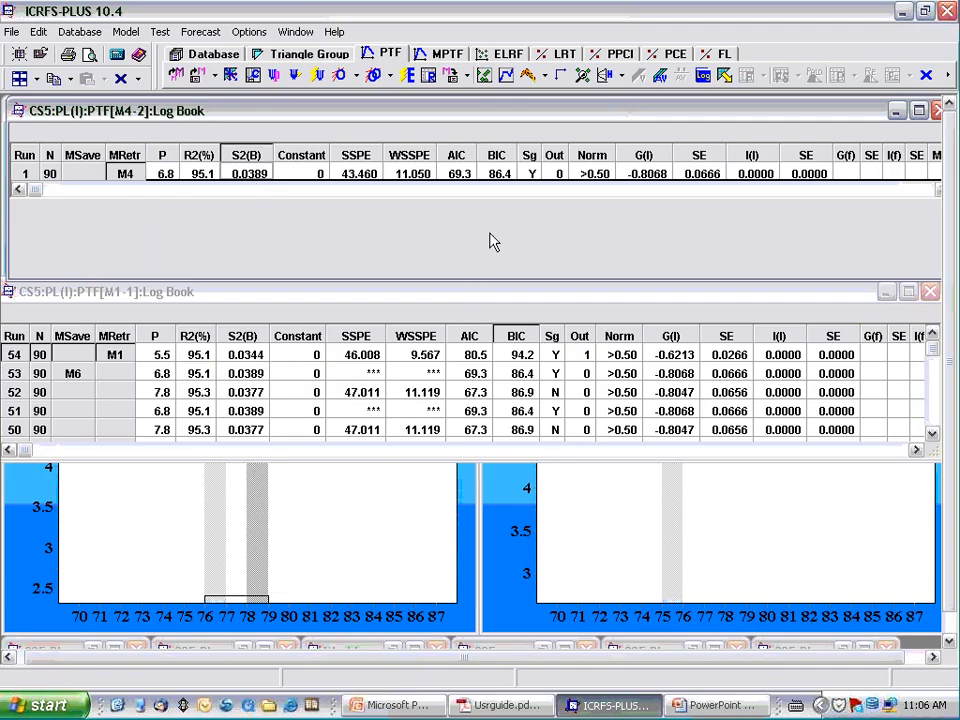
pyautogui.click(494, 177)
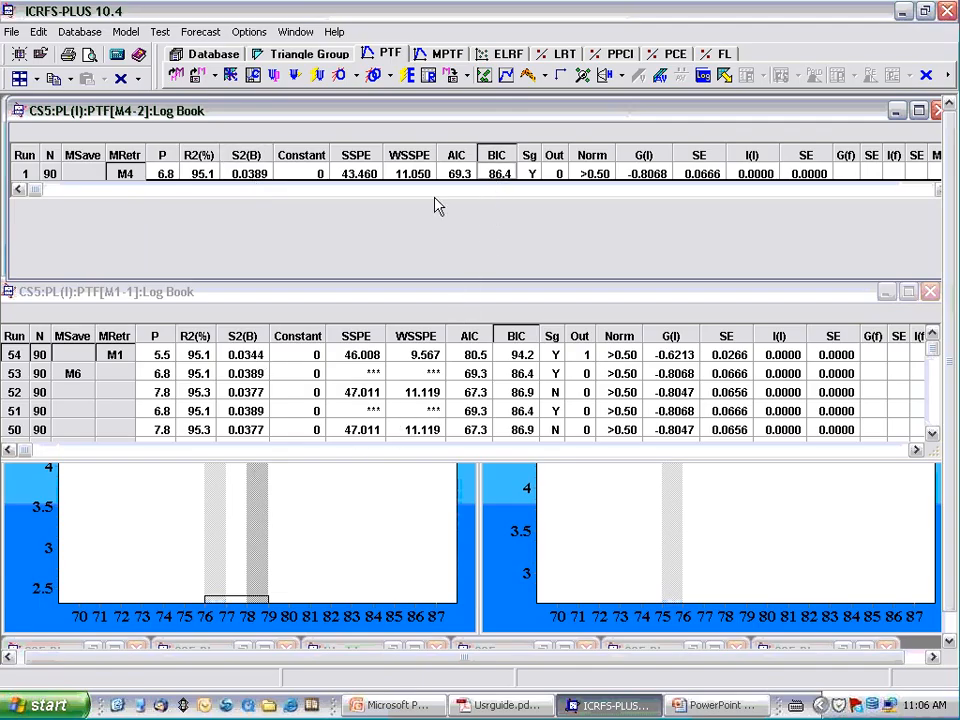
pyautogui.click(249, 178)
pyautogui.click(255, 370)
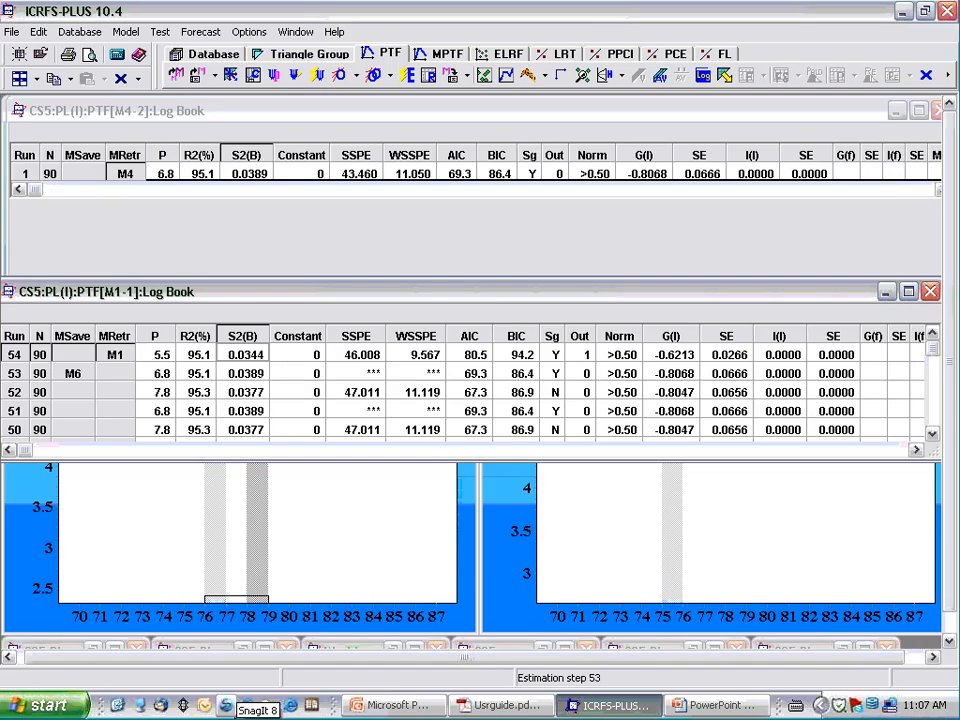
pyautogui.click(246, 357)
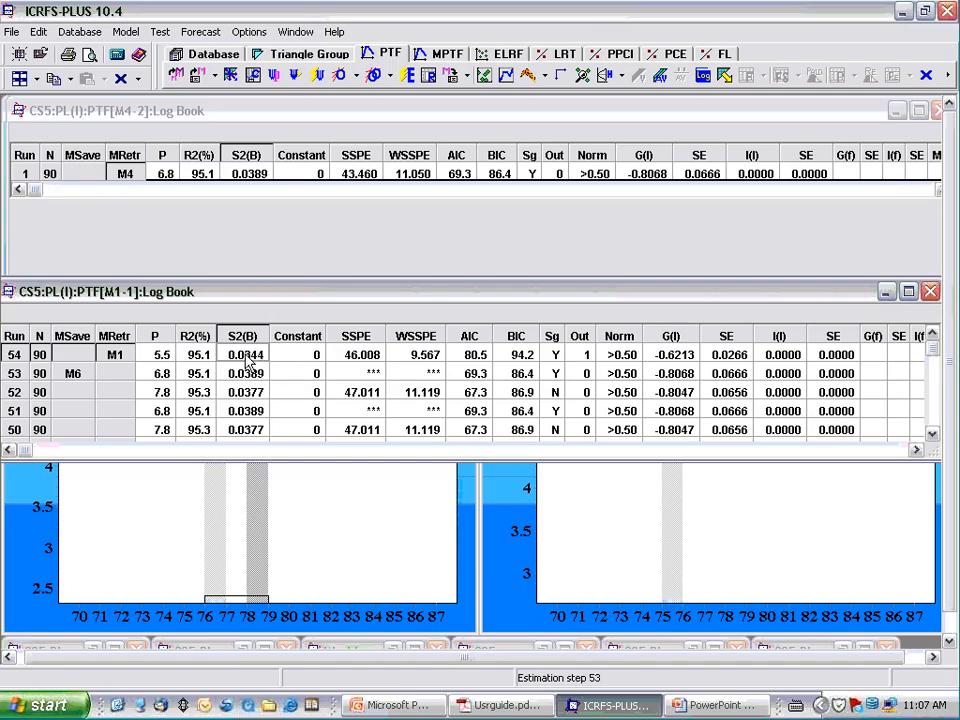
pyautogui.click(244, 171)
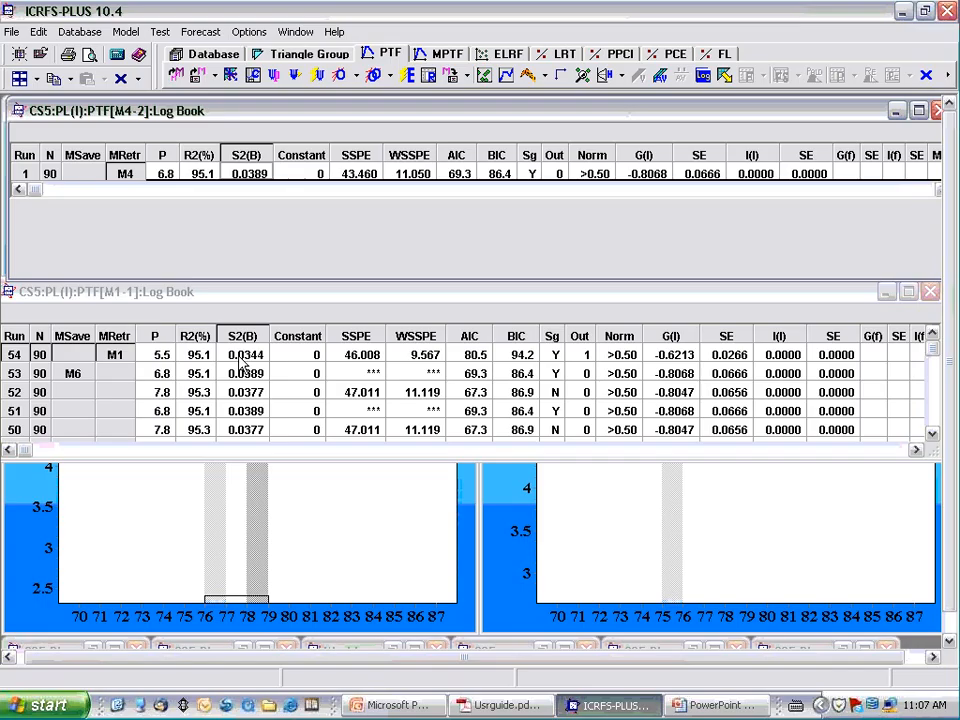
pyautogui.click(242, 366)
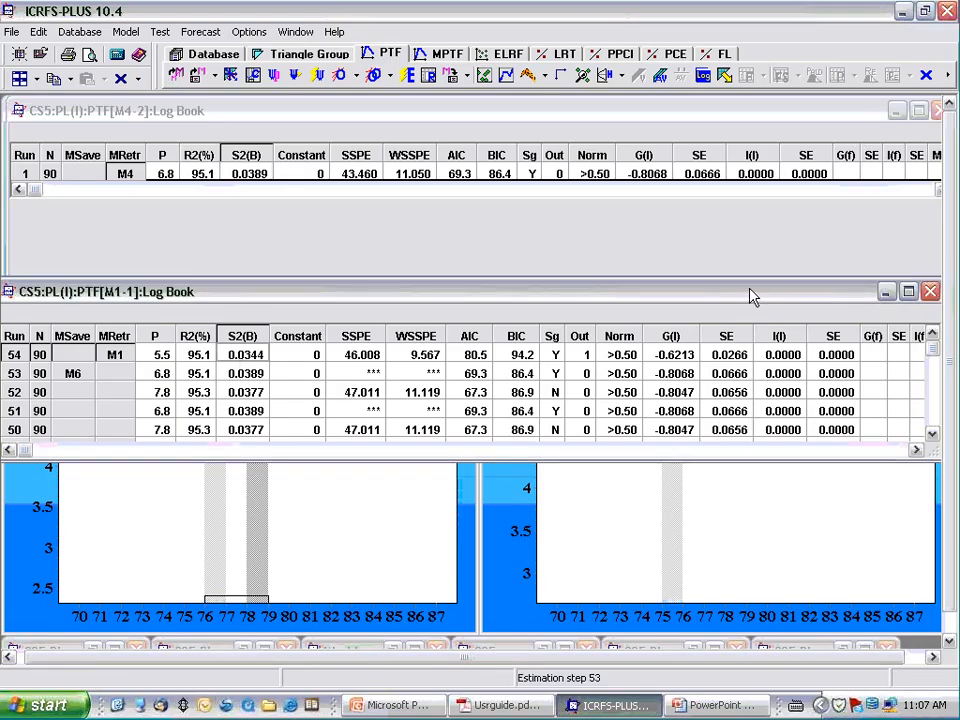
# - Close both Log Books and restore the four-chart view in the M1 and M4 model displays
pyautogui.moveTo(750, 292); pyautogui.dragTo(553, 302)
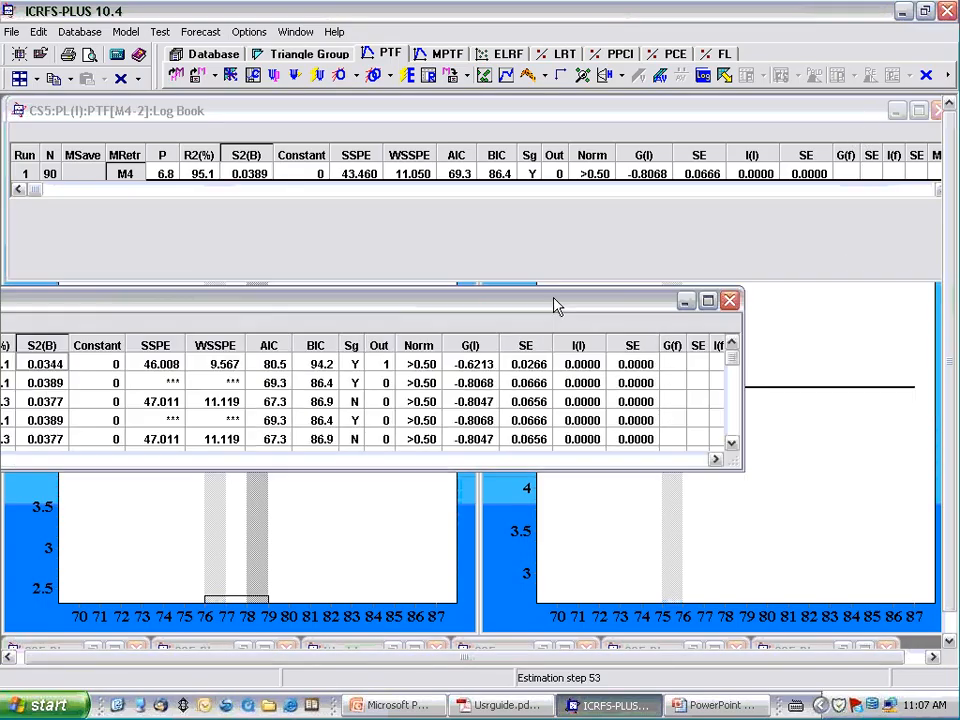
pyautogui.click(730, 301)
pyautogui.click(440, 125)
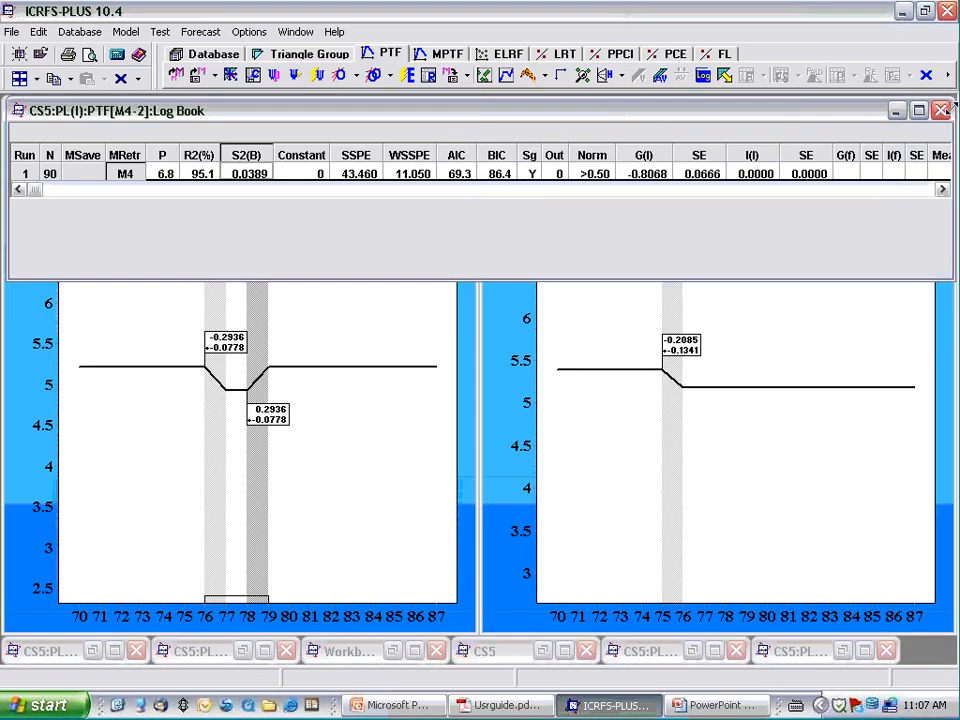
pyautogui.click(707, 80)
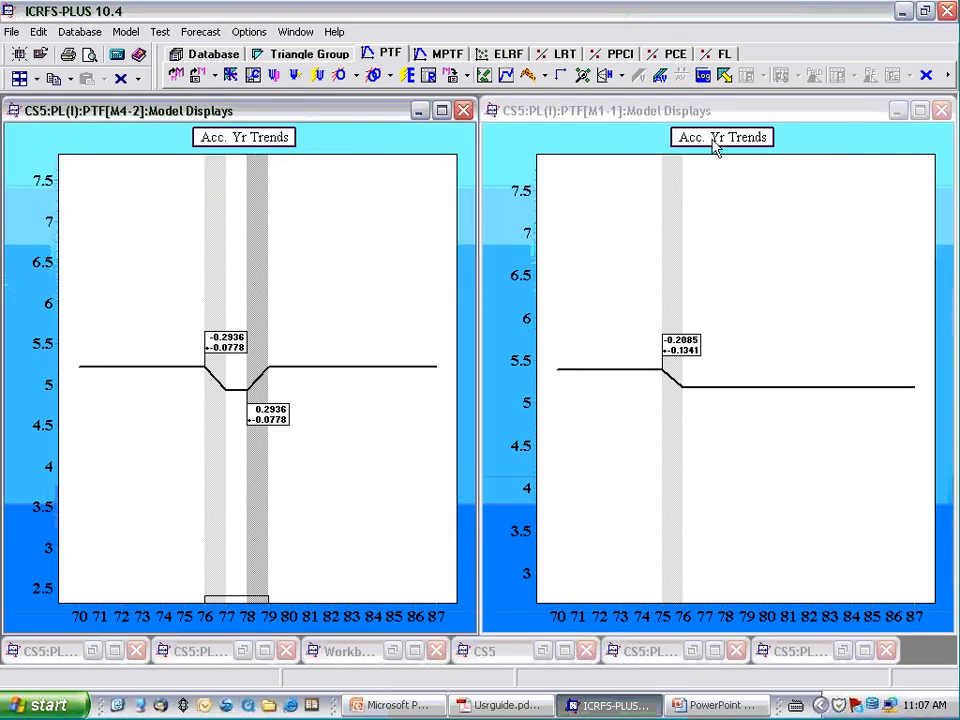
pyautogui.click(538, 110)
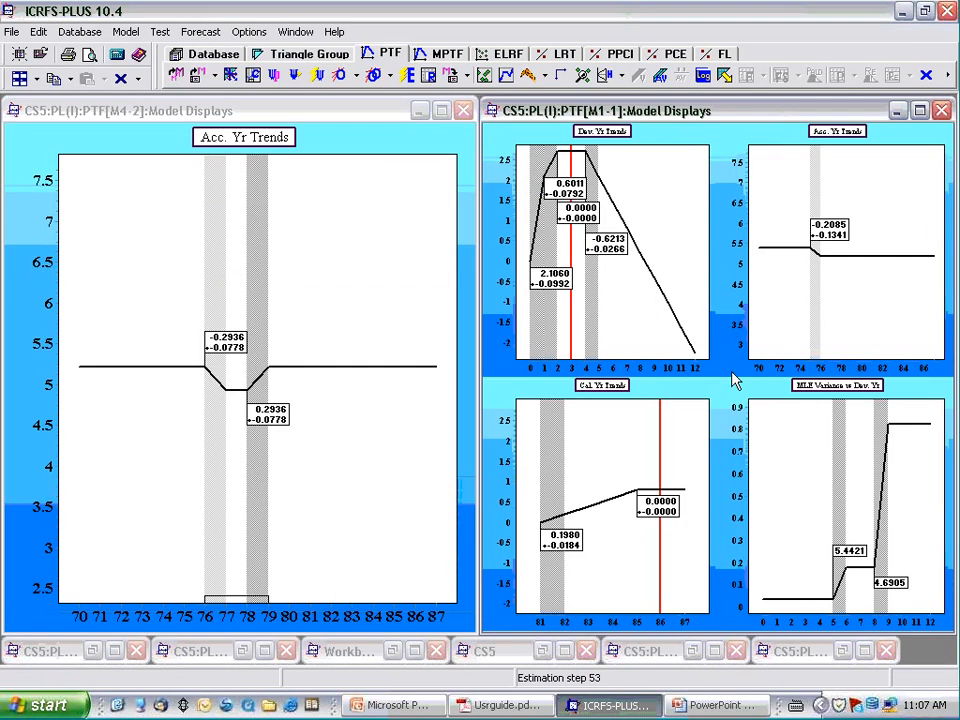
pyautogui.click(255, 145)
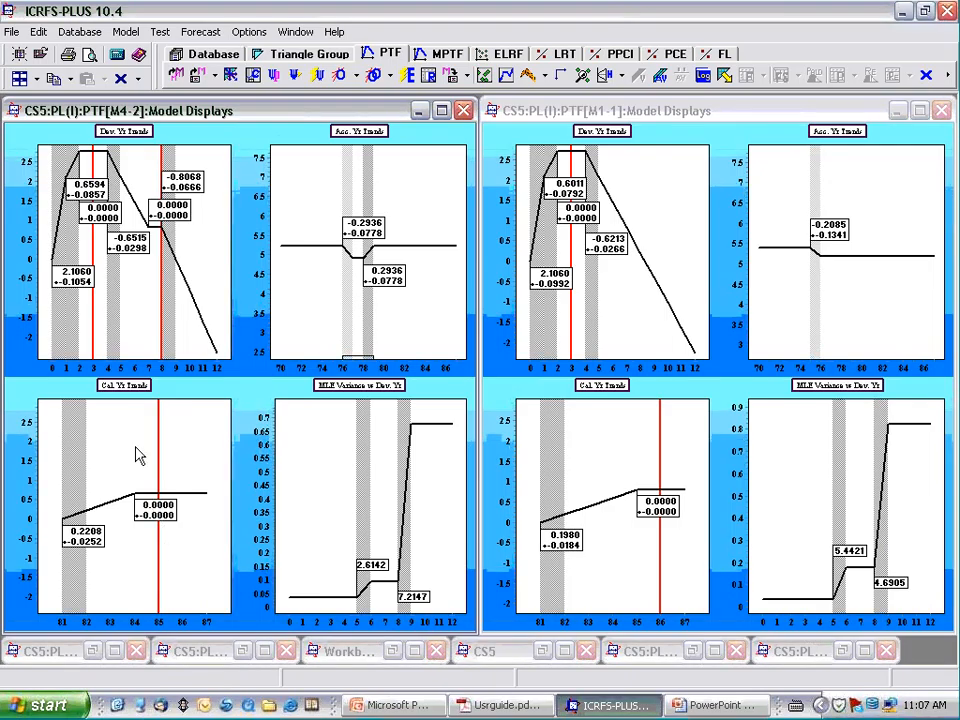
# - Enlarge the Cal. Yr Trends chart in both model displays to compare the calendar year trends of M4 and M1
pyautogui.click(133, 393)
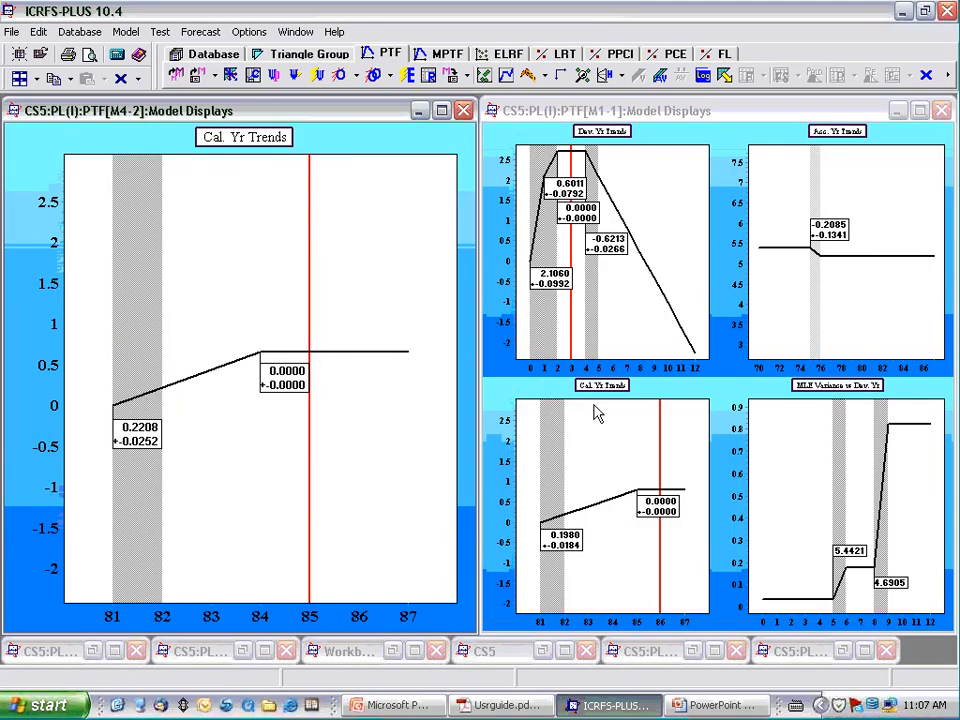
pyautogui.click(597, 414)
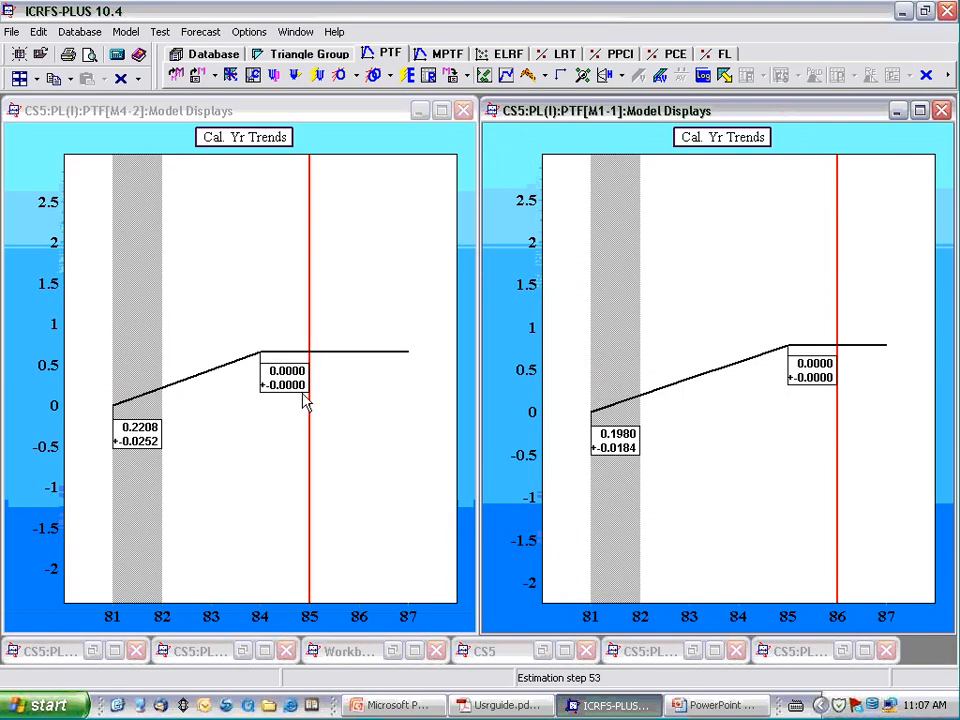
pyautogui.moveTo(275, 358)
# - Return both model displays to four charts, viewing the Acc. Yr Trends chart of M1 enlarged in between
pyautogui.doubleClick(246, 184)
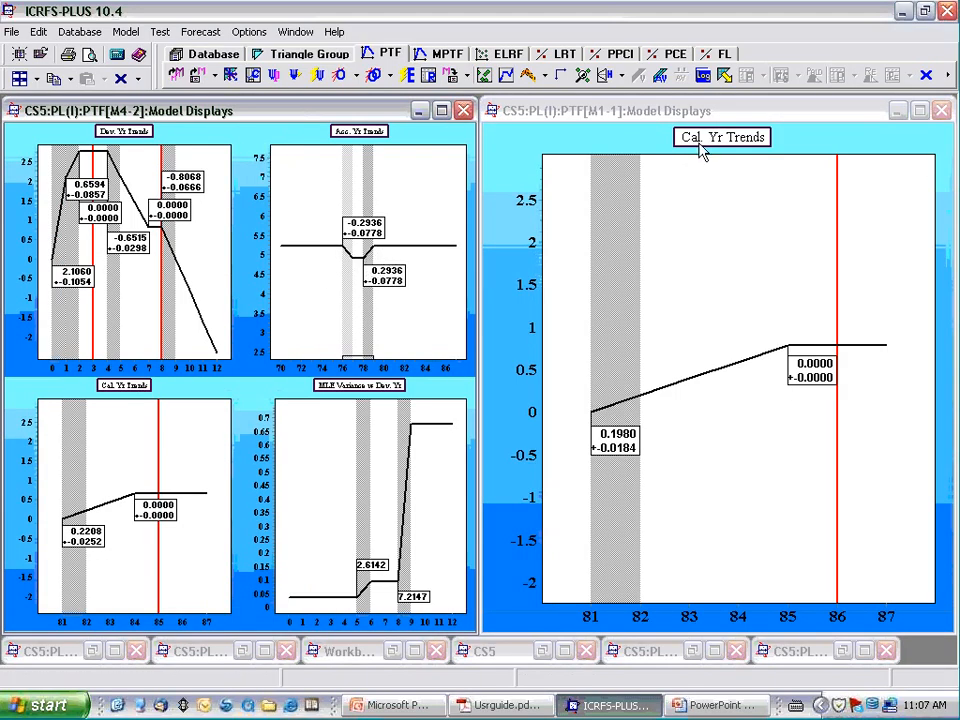
pyautogui.doubleClick(743, 157)
pyautogui.doubleClick(825, 163)
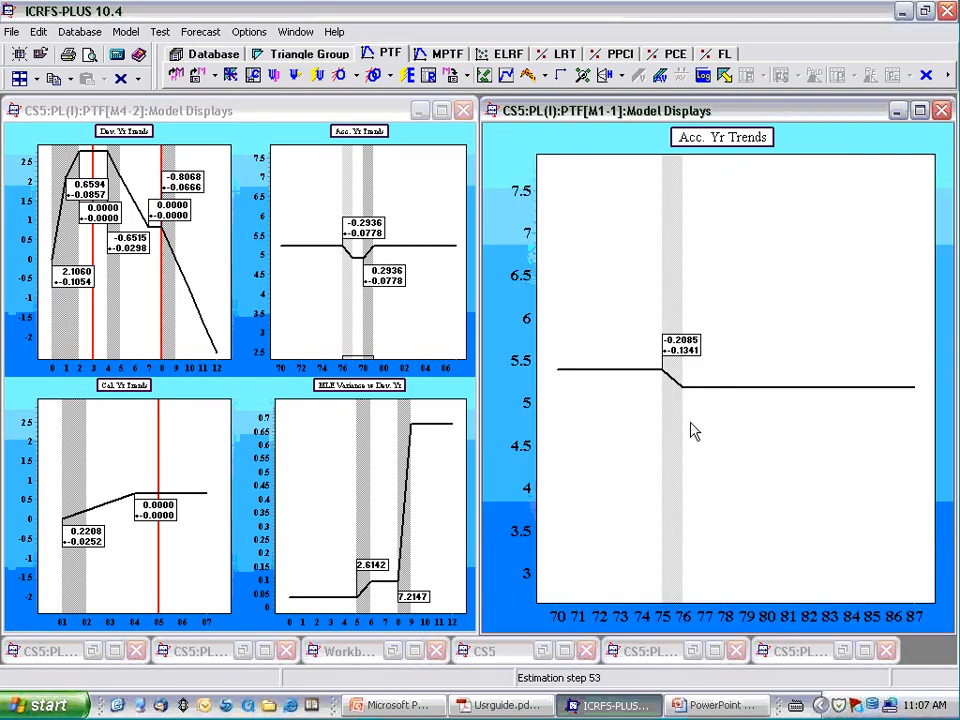
pyautogui.doubleClick(740, 137)
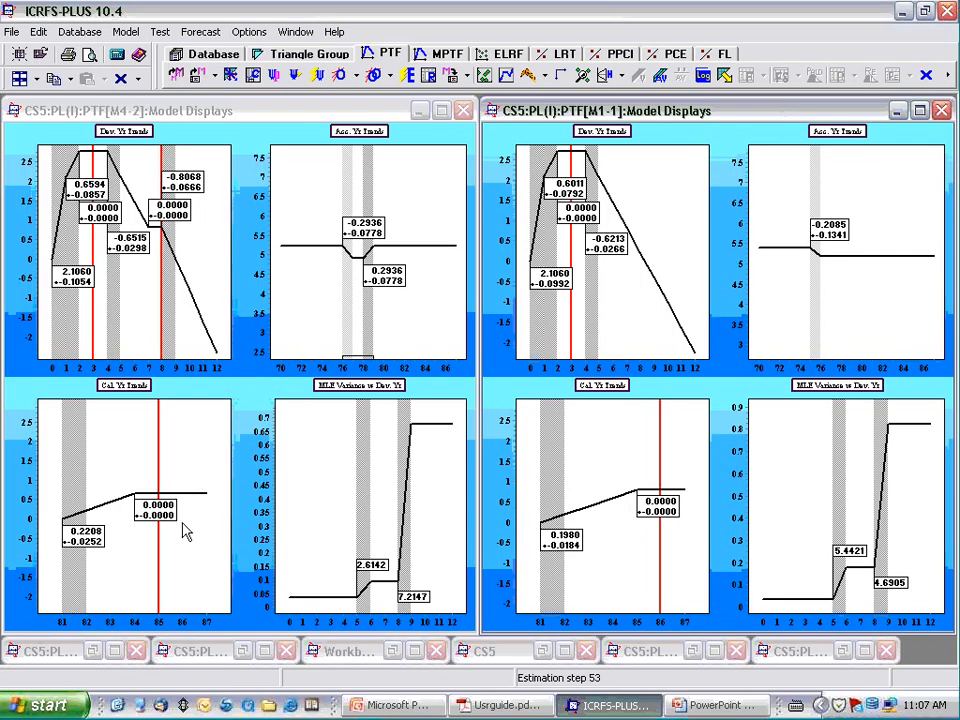
# - Show only the Cal. Yr Trends chart in the M4 and M1 displays again for comparison
pyautogui.doubleClick(133, 432)
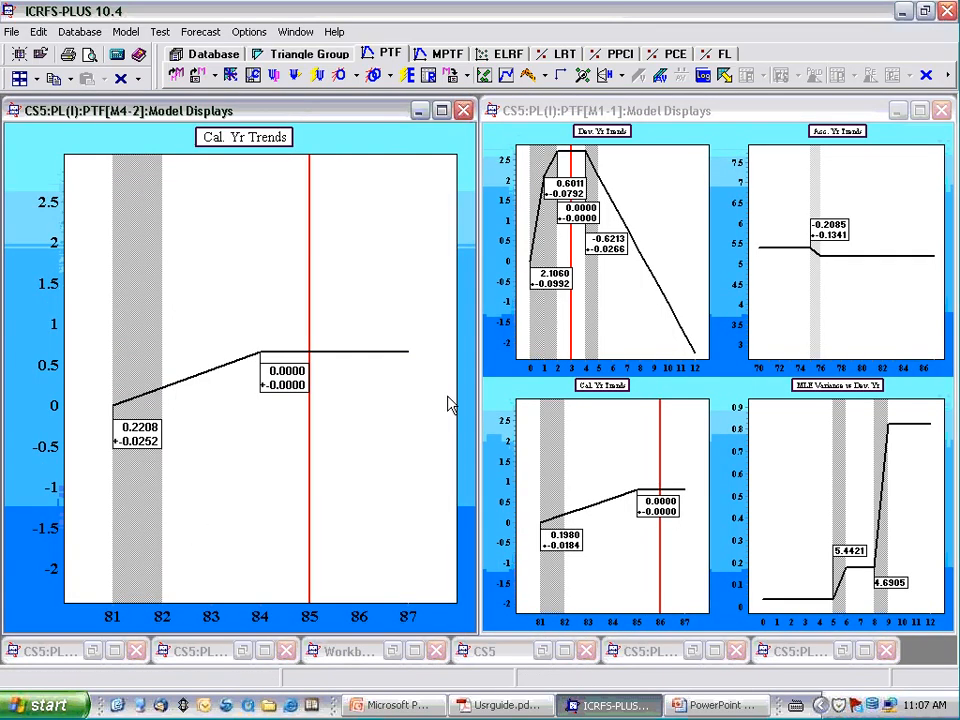
pyautogui.doubleClick(618, 396)
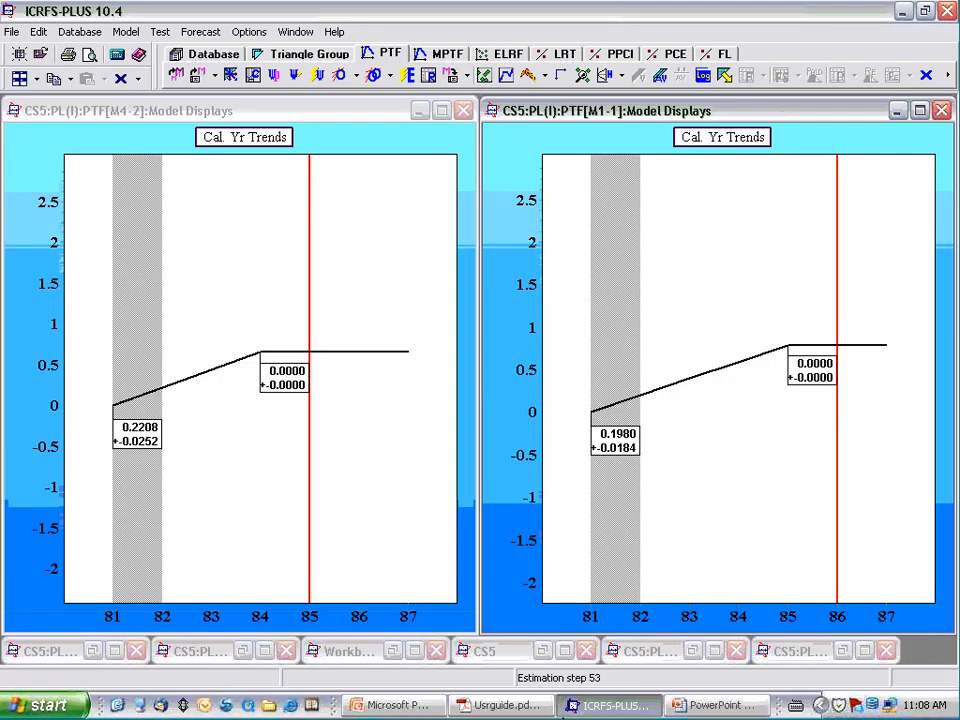
# - Open the weighted residual plots for all models and tile them beside the model displays, minimizing the regression tables
pyautogui.click(483, 83)
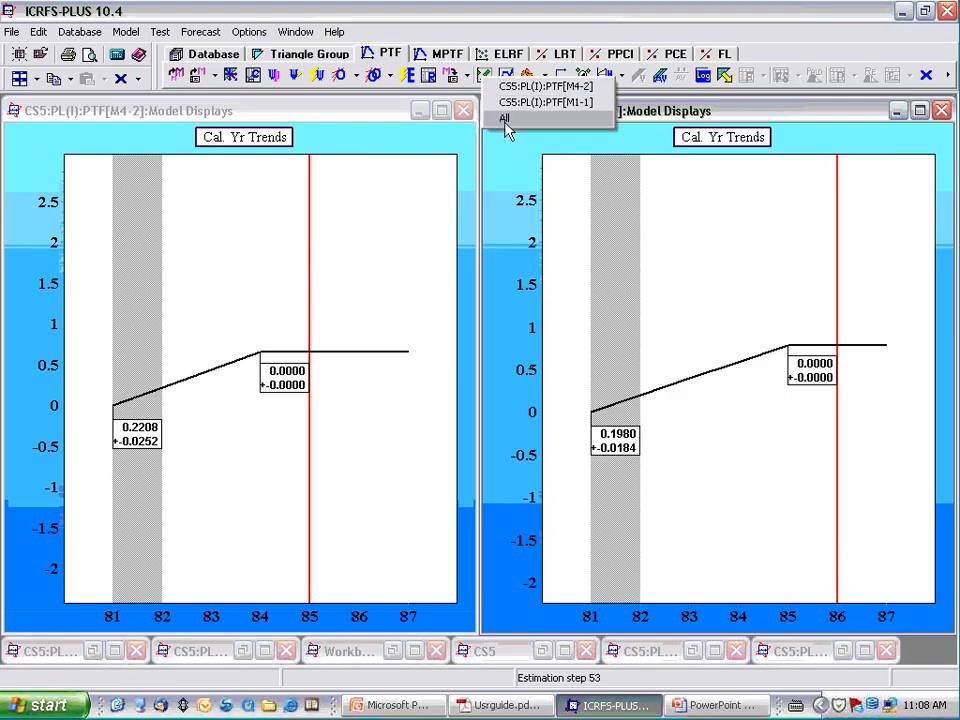
pyautogui.click(505, 121)
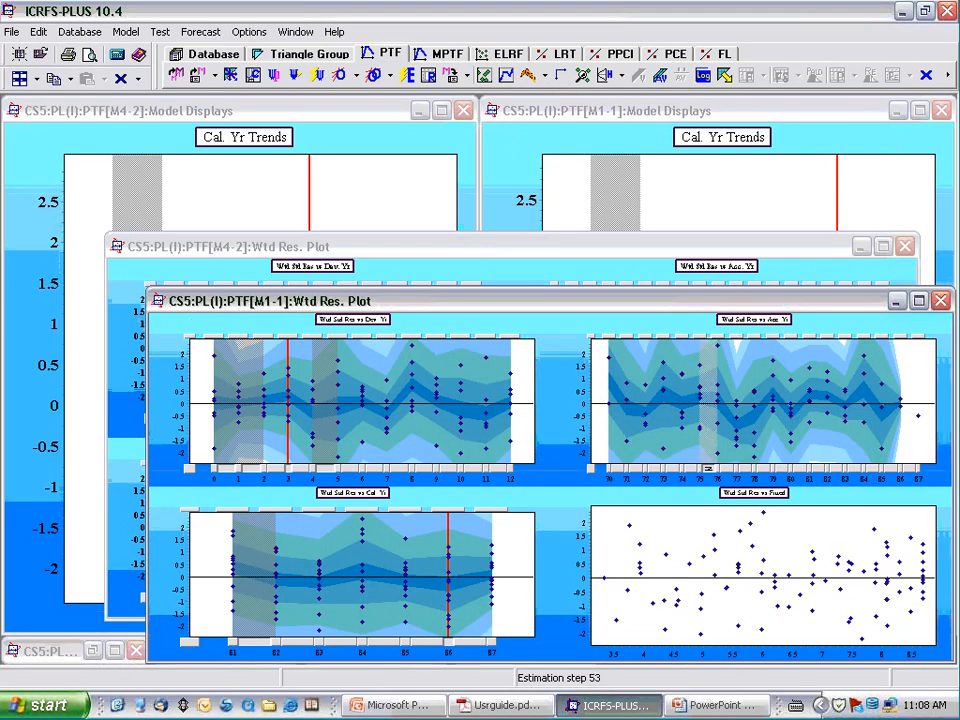
pyautogui.click(484, 80)
pyautogui.click(504, 119)
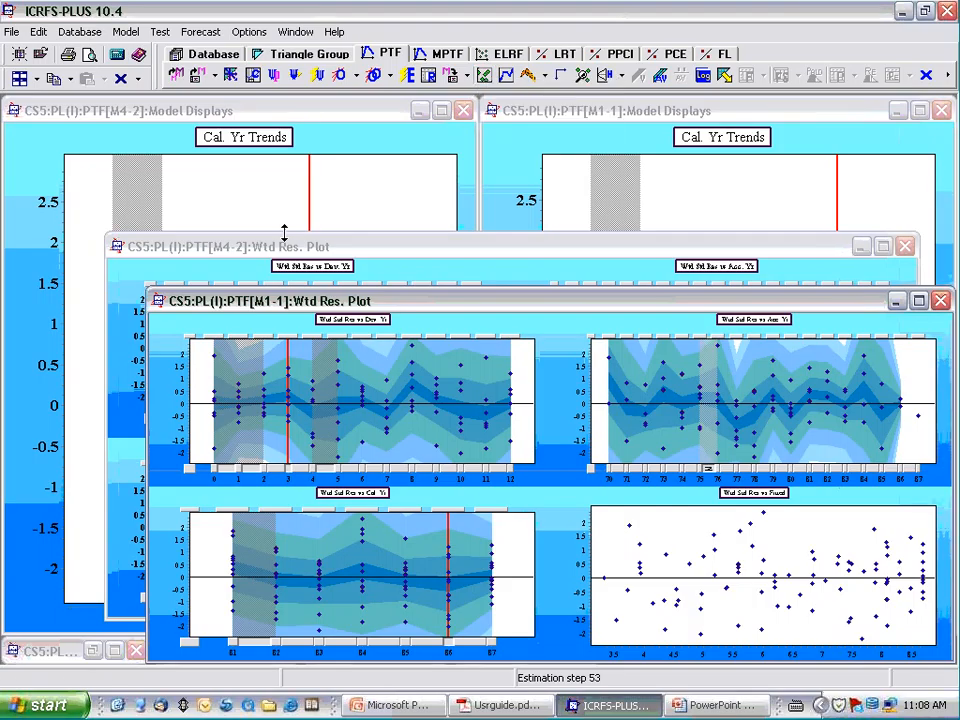
pyautogui.click(37, 79)
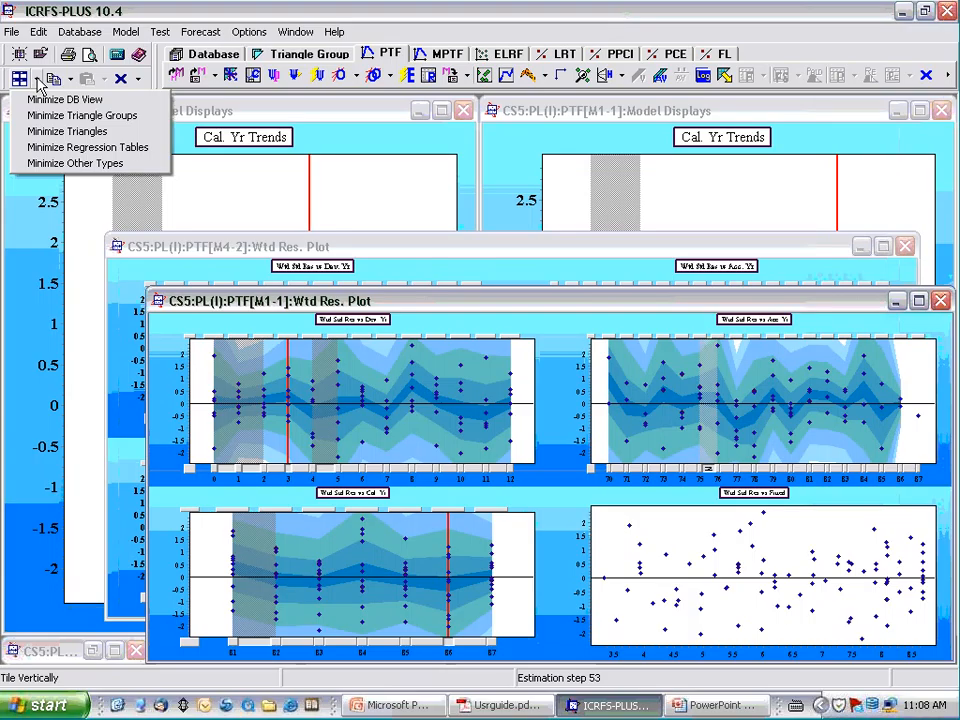
pyautogui.click(45, 147)
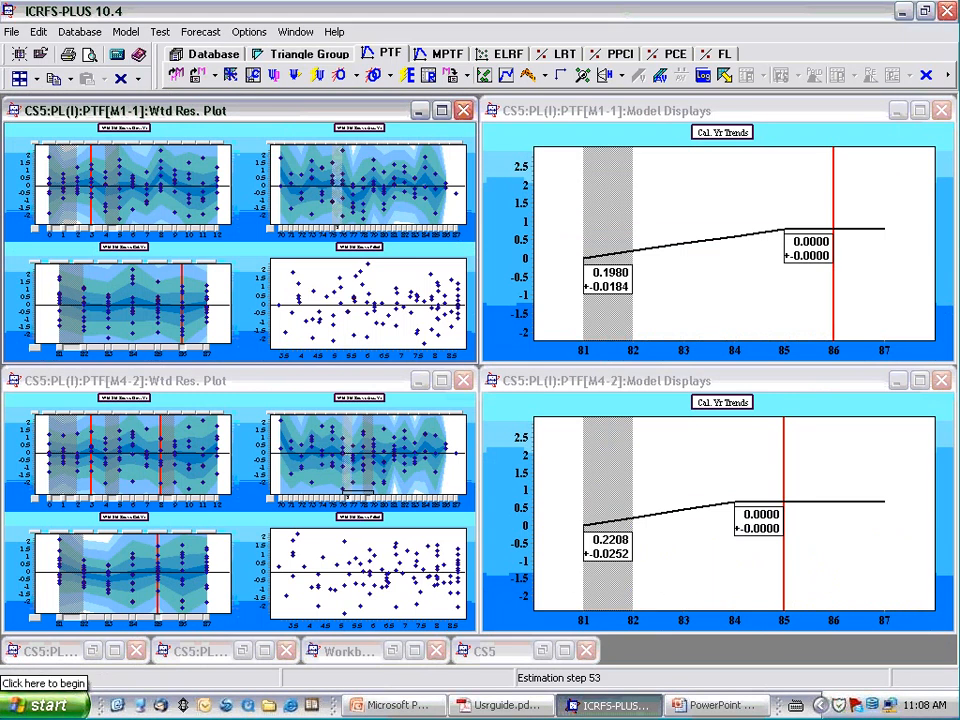
# - Show only the Wtd Std Res vs Cal. Yr chart in both the M4 and M1 residual plots
pyautogui.click(143, 522)
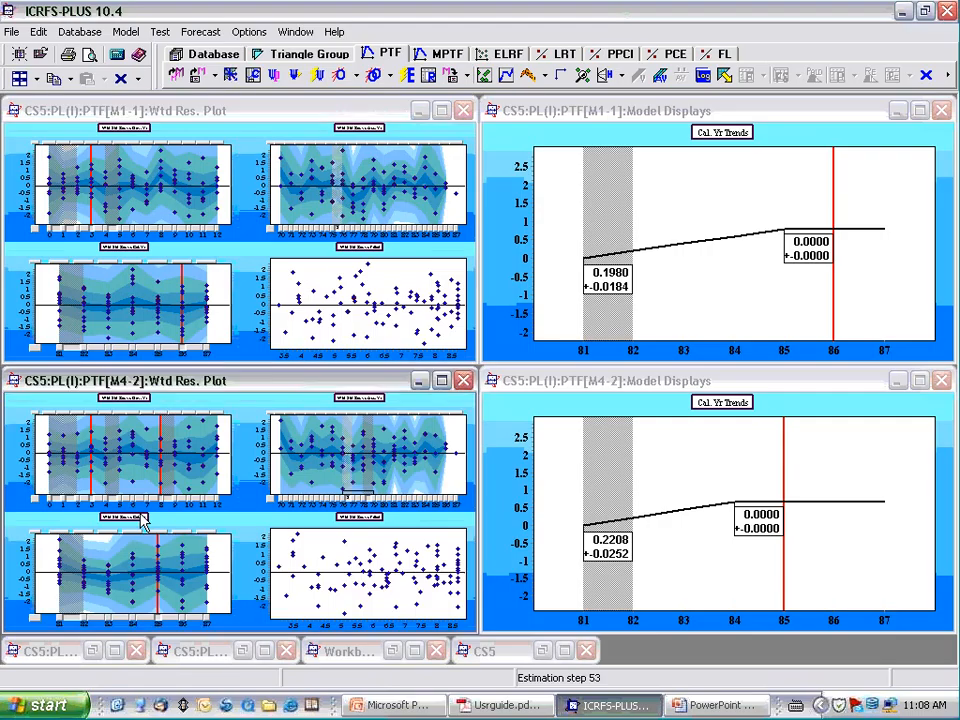
pyautogui.doubleClick(140, 515)
pyautogui.doubleClick(135, 247)
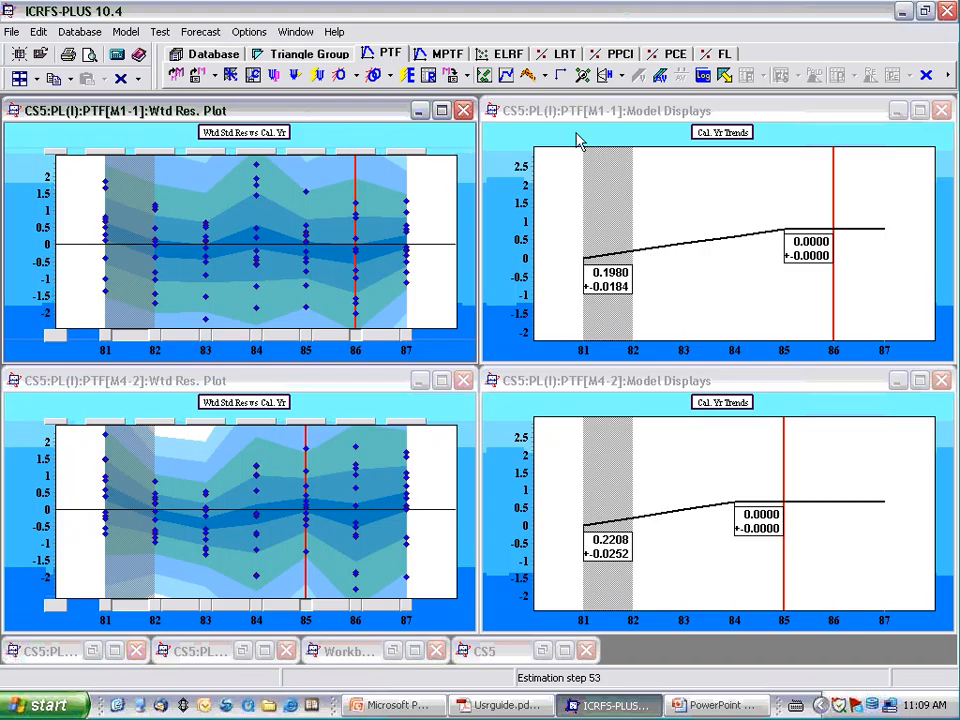
pyautogui.click(664, 390)
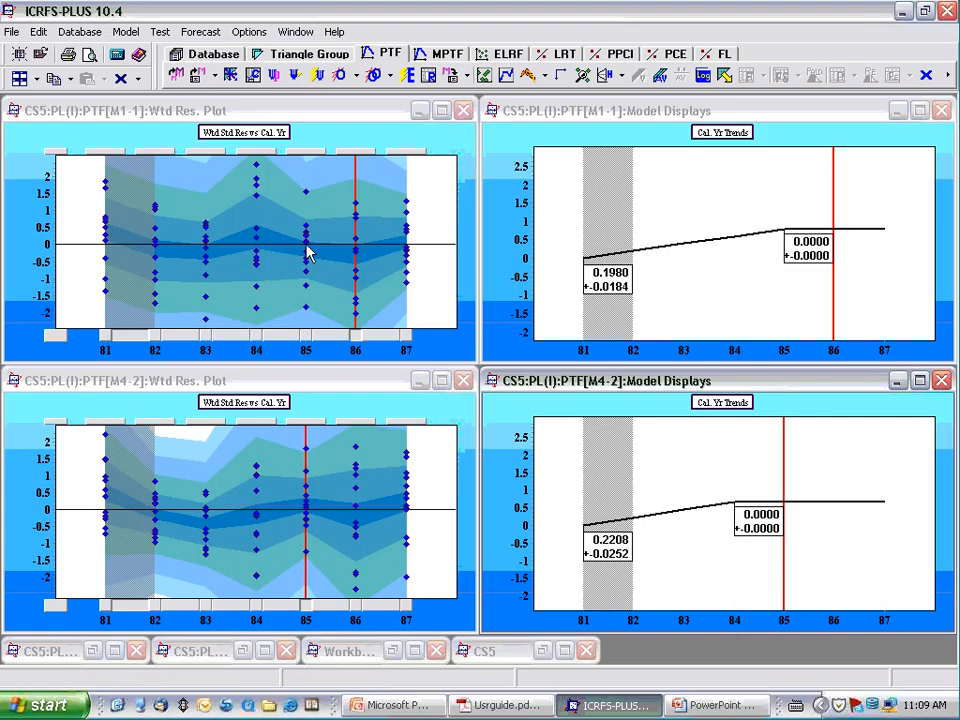
# - Add a calendar year trend change at 84-85 in M1, remove the zero-trend marker at 86, and estimate the model
pyautogui.click(280, 343)
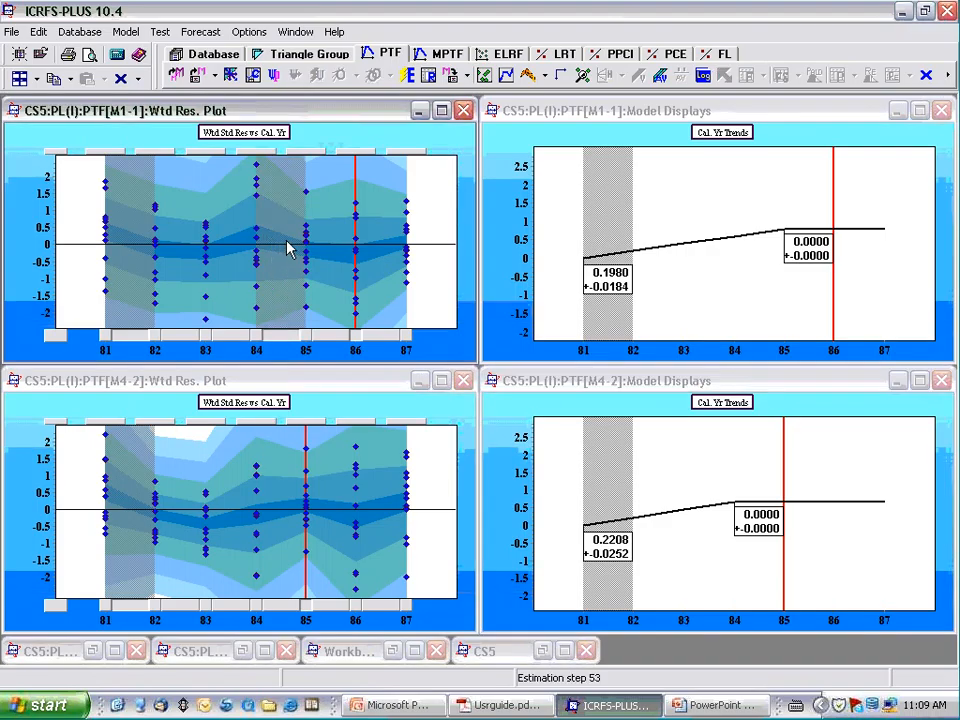
pyautogui.click(353, 337)
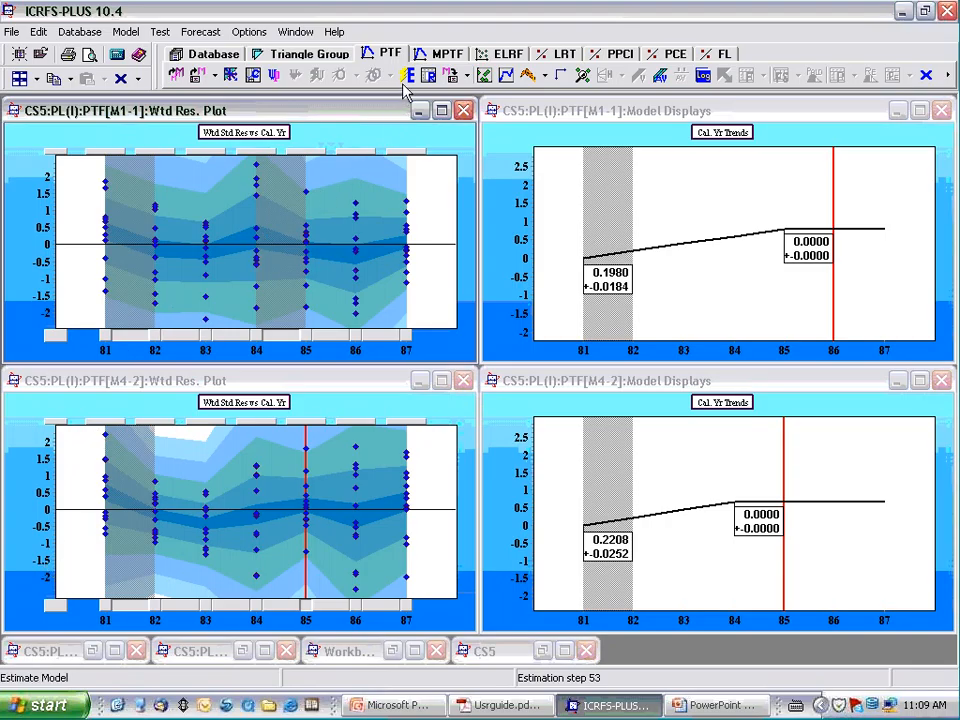
pyautogui.click(408, 76)
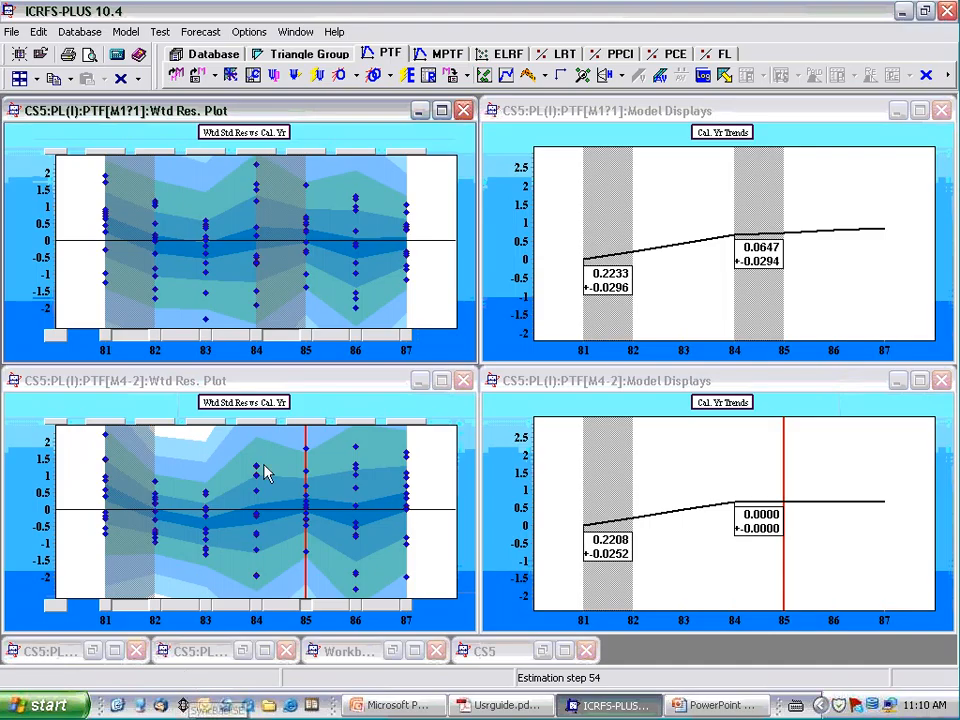
# - Try a further calendar year trend change at 85-86 in M1, estimating the model and running Optimise Model
pyautogui.click(332, 345)
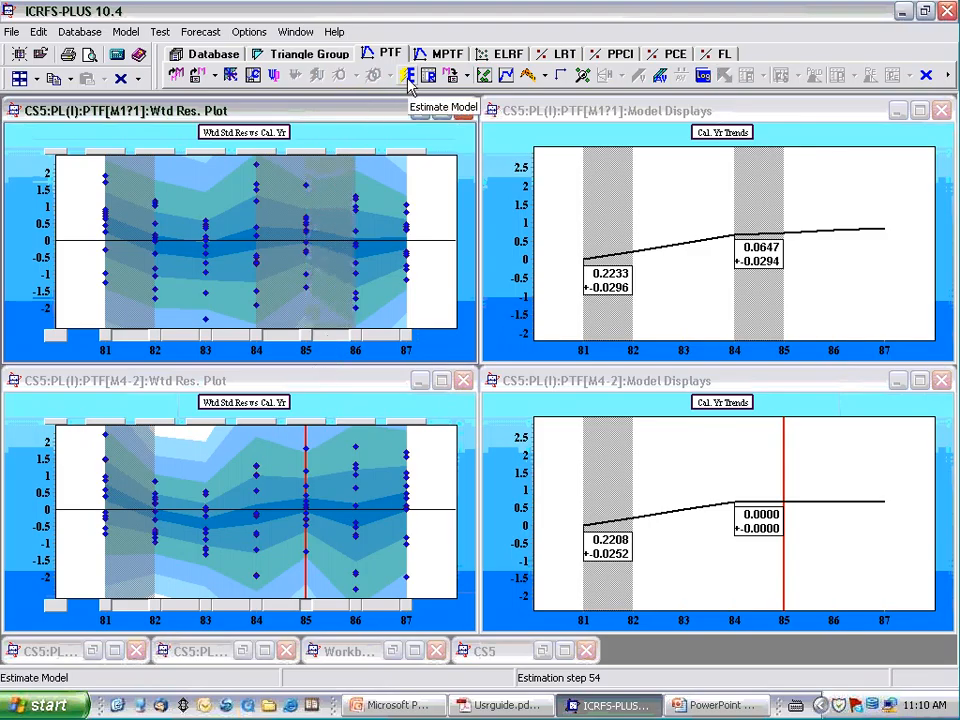
pyautogui.click(409, 80)
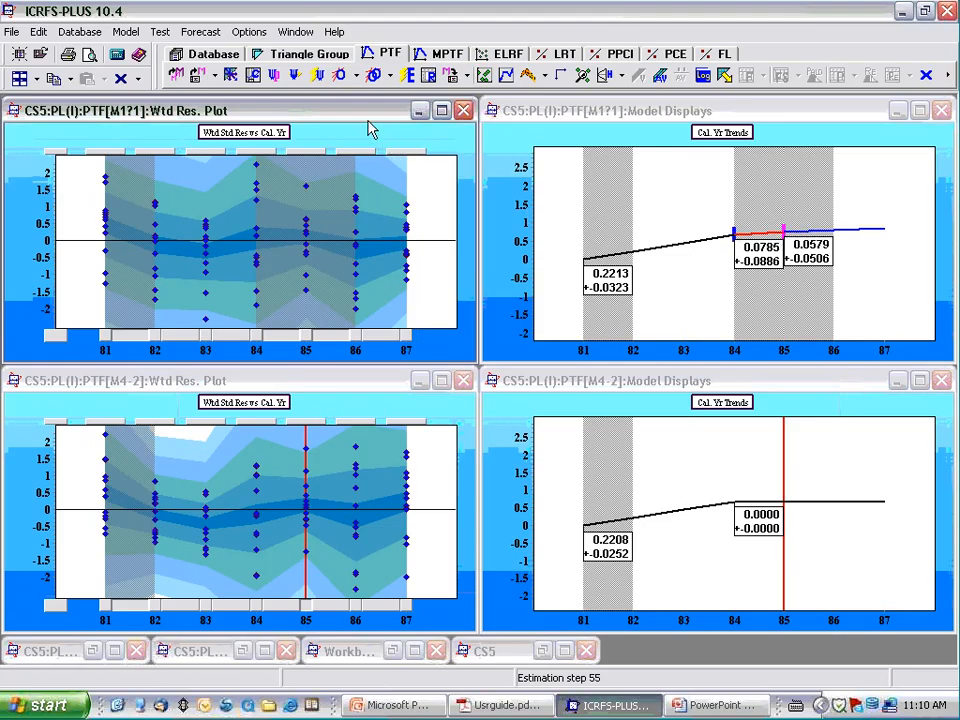
pyautogui.click(339, 79)
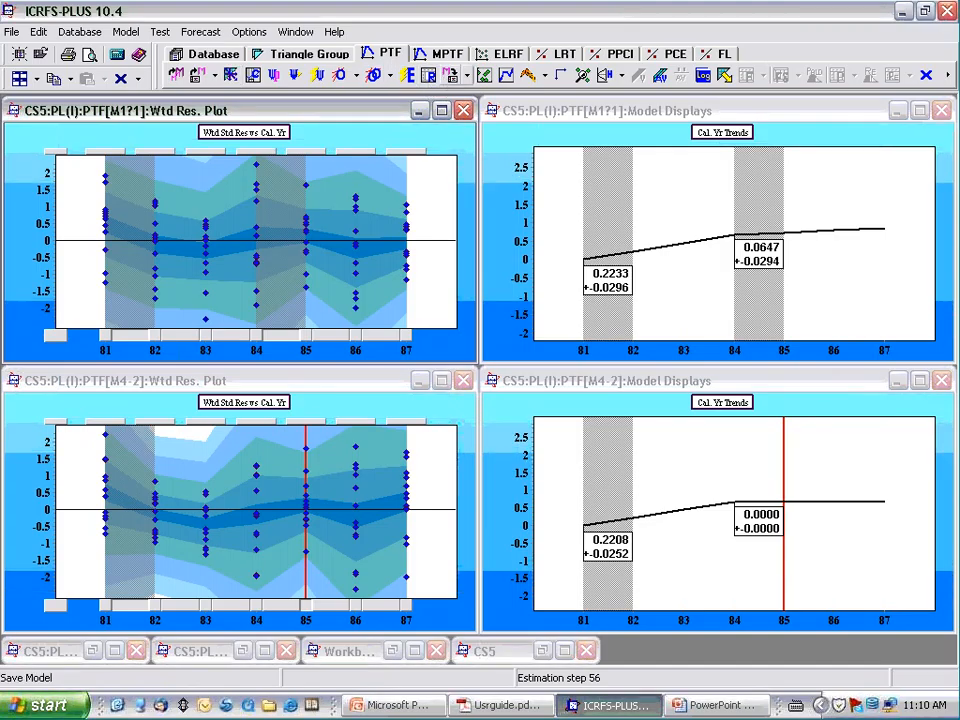
# - Save the modified M1 model as good1 in the PL(I) dataset, overwriting the existing model
pyautogui.click(449, 80)
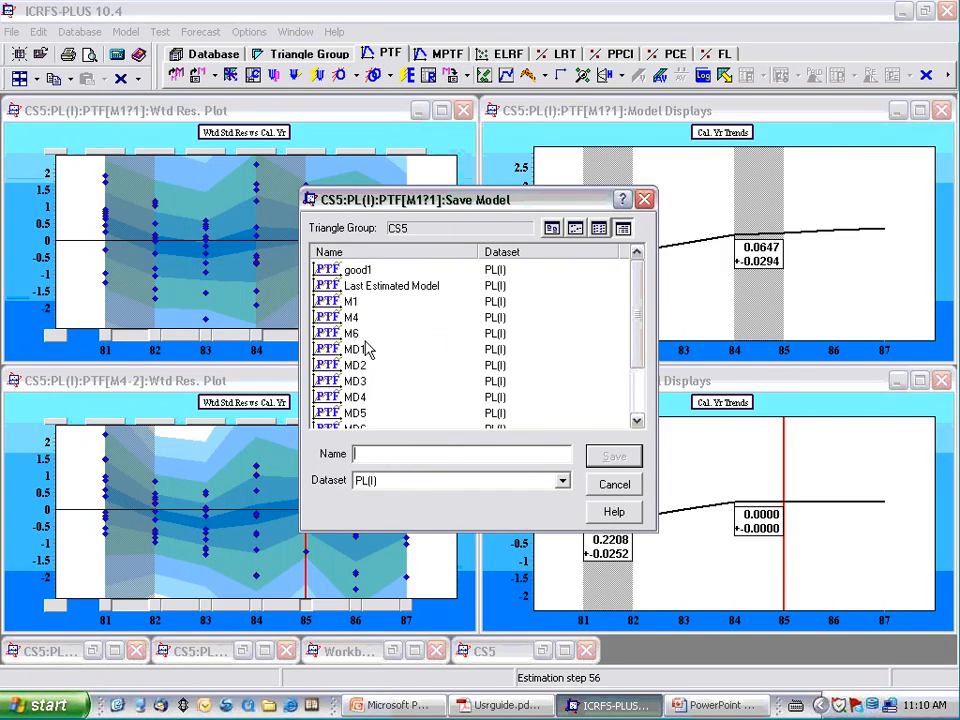
pyautogui.click(360, 272)
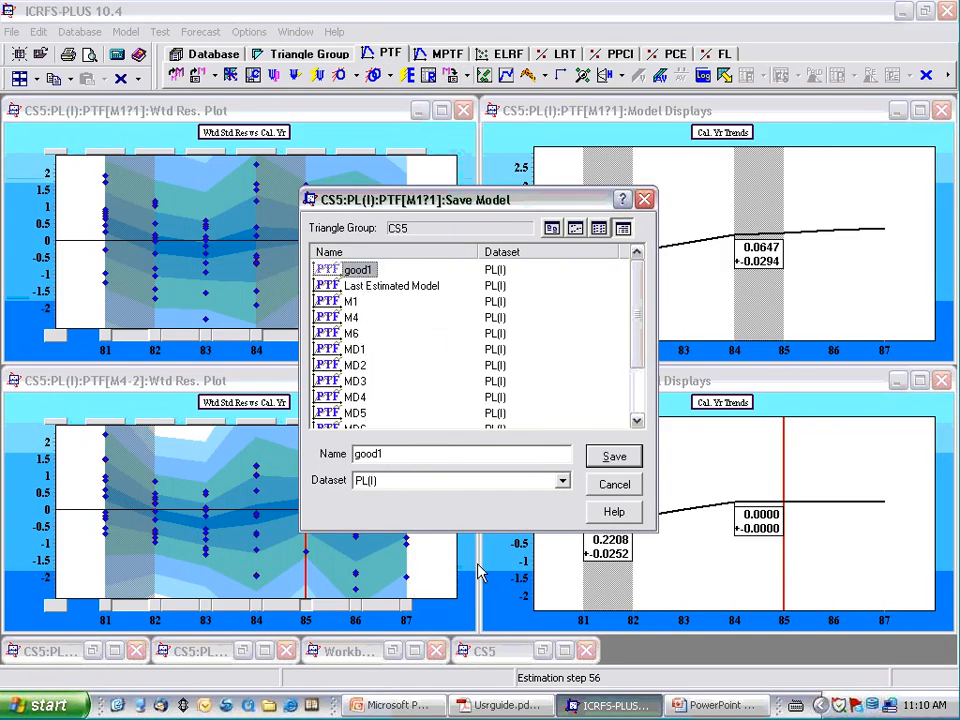
pyautogui.click(612, 460)
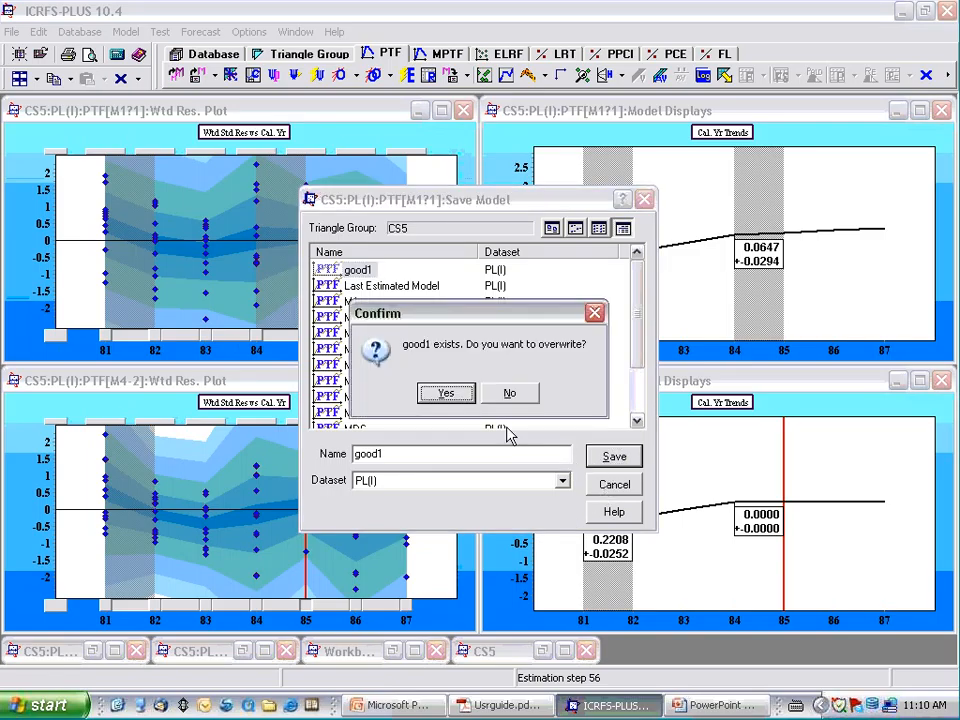
pyautogui.click(449, 395)
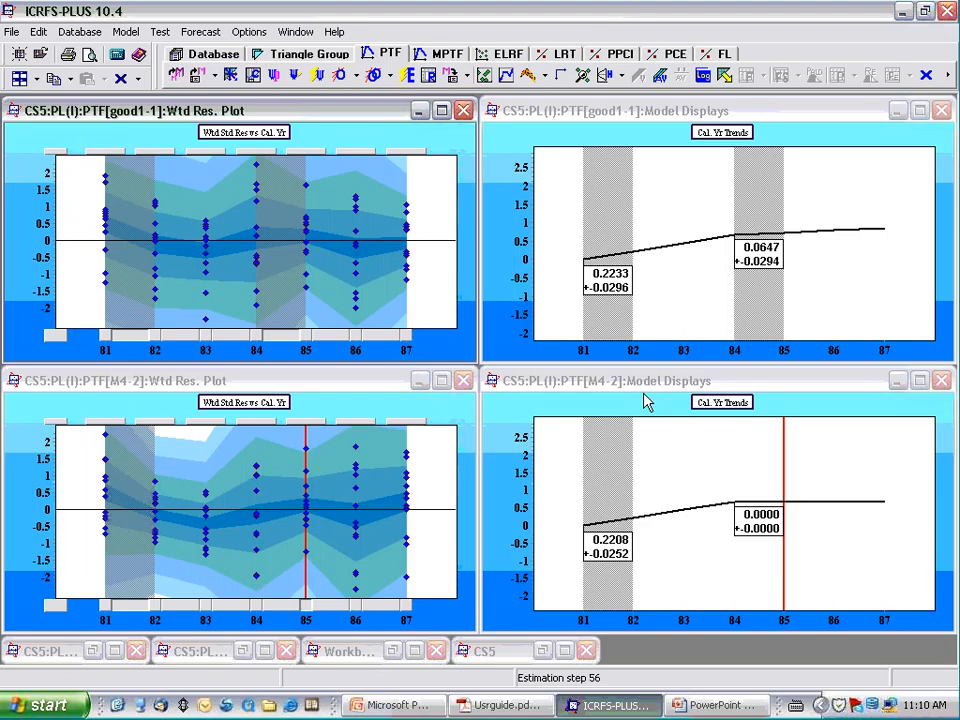
# - Open the M4 and good1 Log Books one above the other and compare the BIC of good1, M1 and M6
pyautogui.click(615, 413)
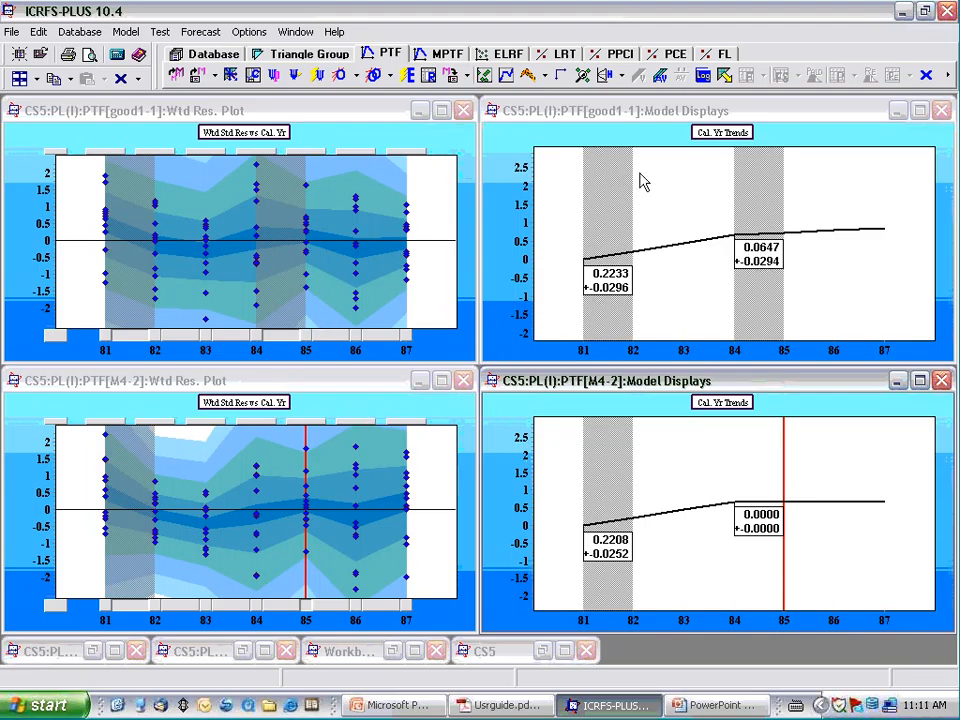
pyautogui.click(703, 79)
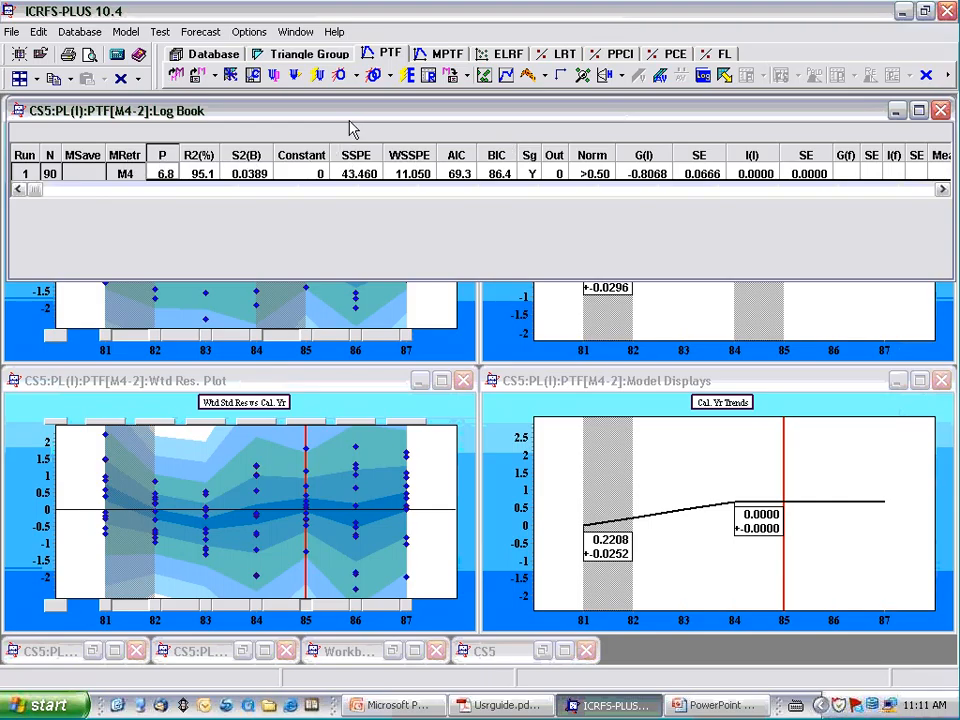
pyautogui.moveTo(351, 119); pyautogui.dragTo(348, 430)
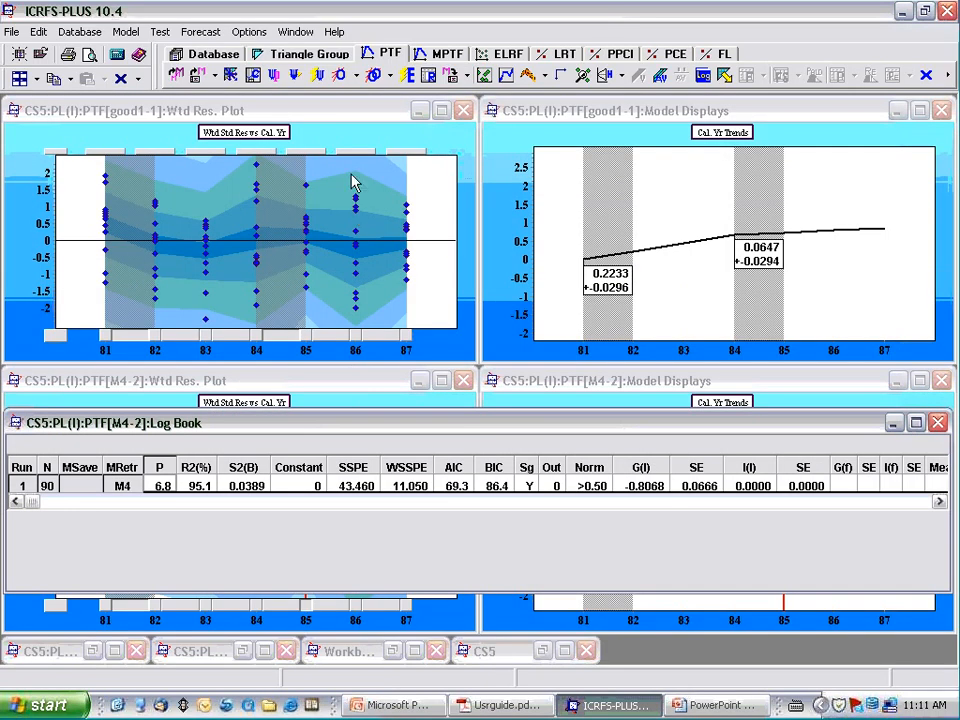
pyautogui.click(351, 118)
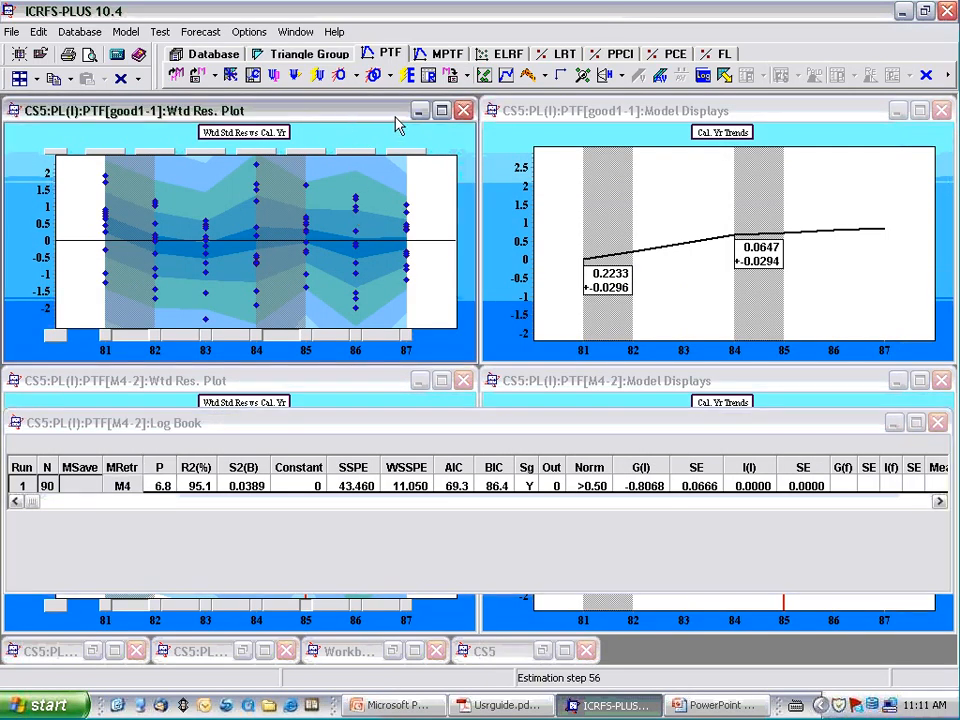
pyautogui.click(704, 77)
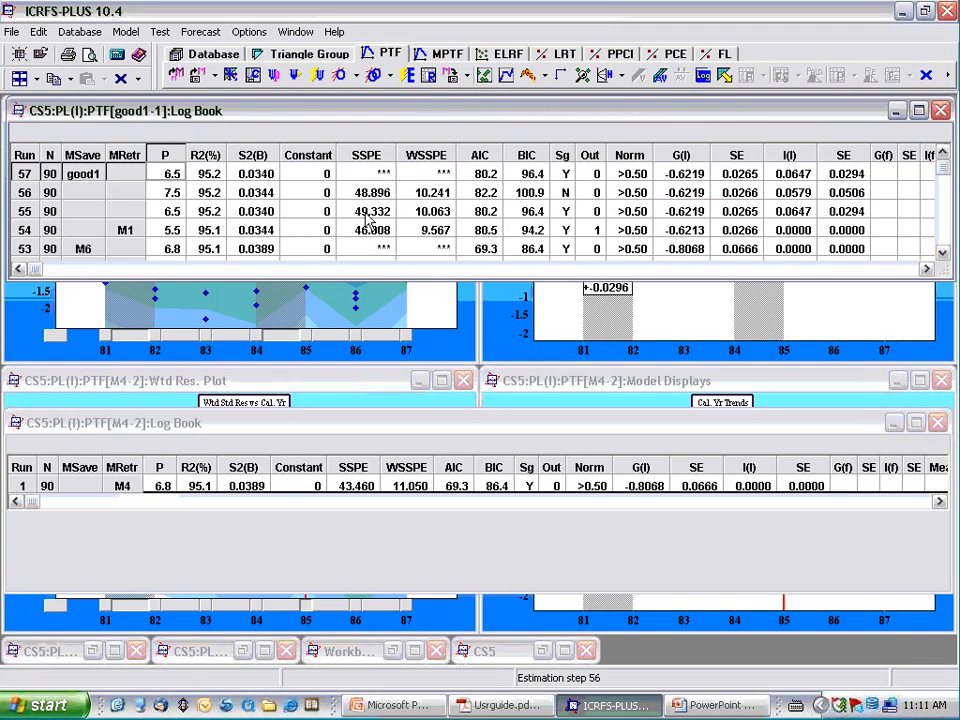
pyautogui.click(540, 176)
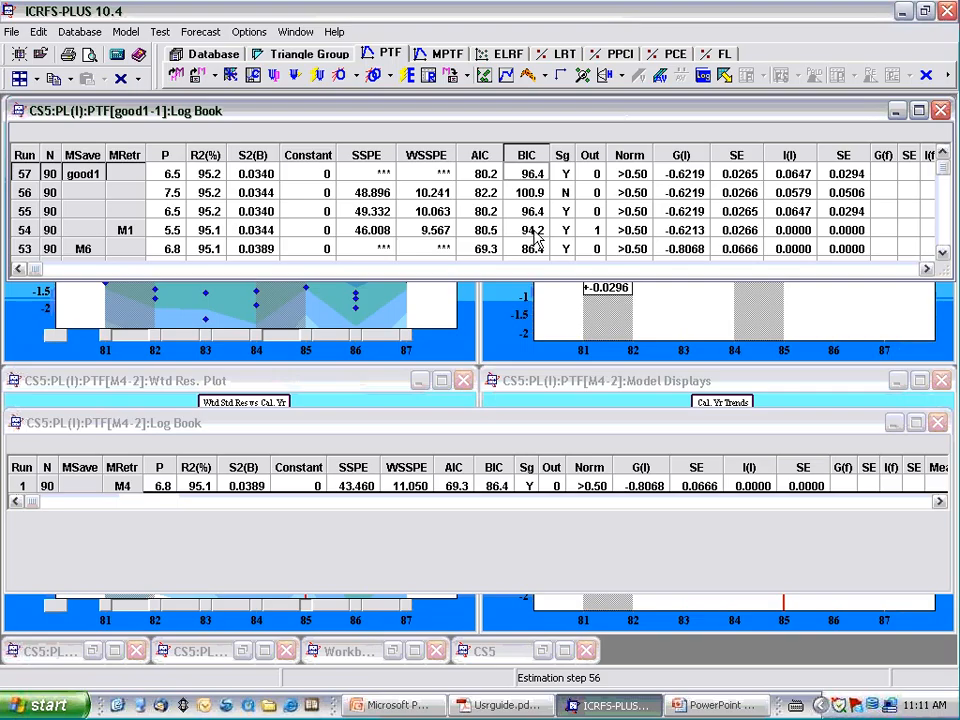
pyautogui.click(537, 231)
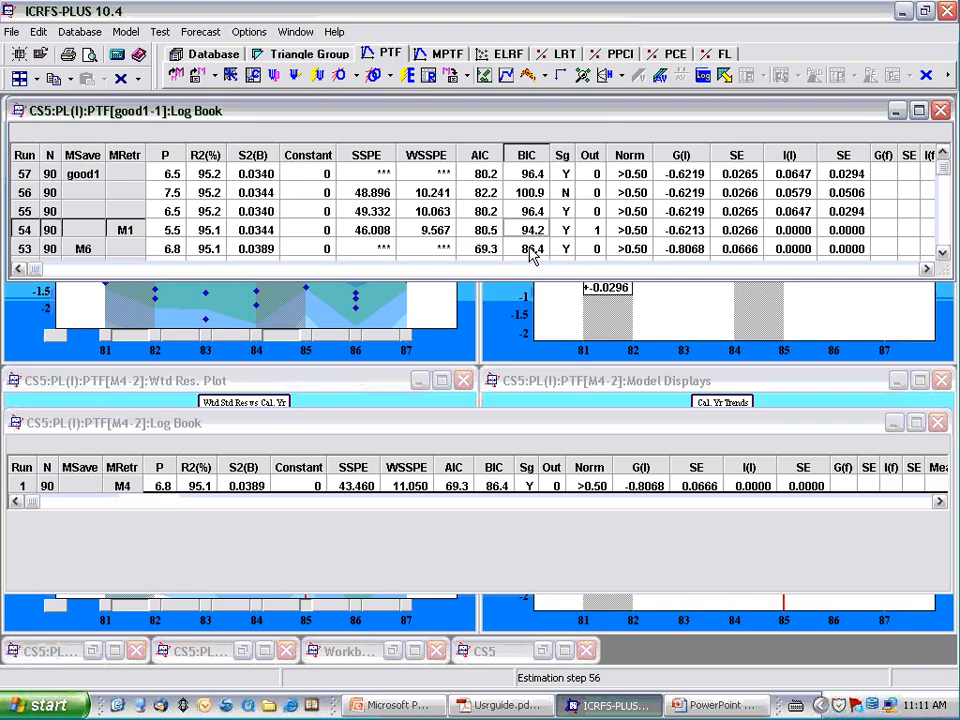
pyautogui.click(533, 250)
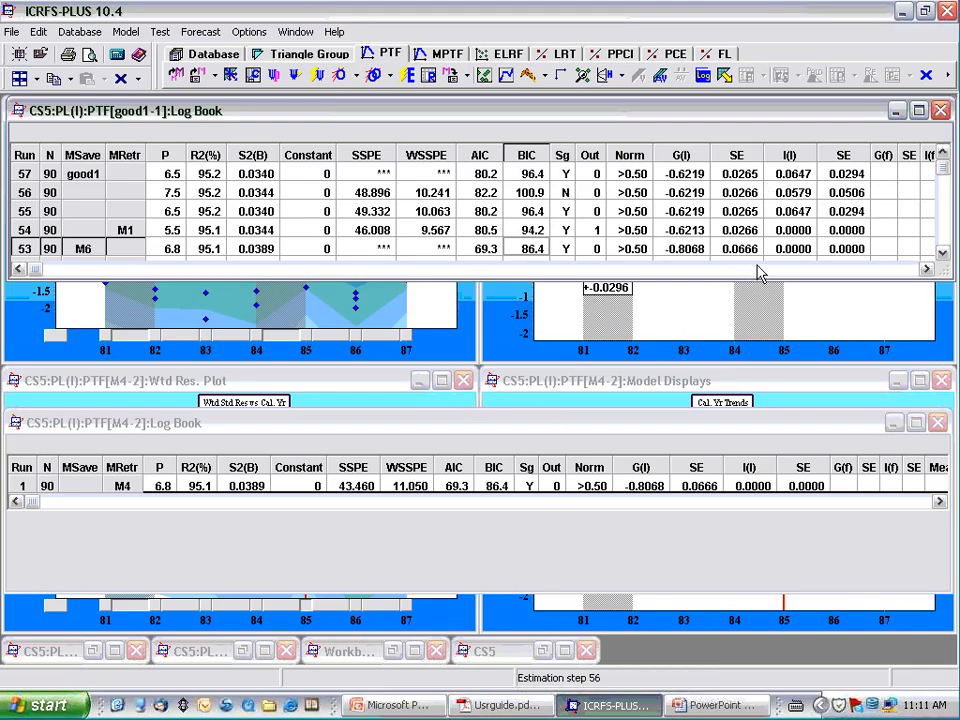
# - Close both Log Books and return the good1 and M4 model displays to four charts
pyautogui.click(940, 111)
pyautogui.click(939, 423)
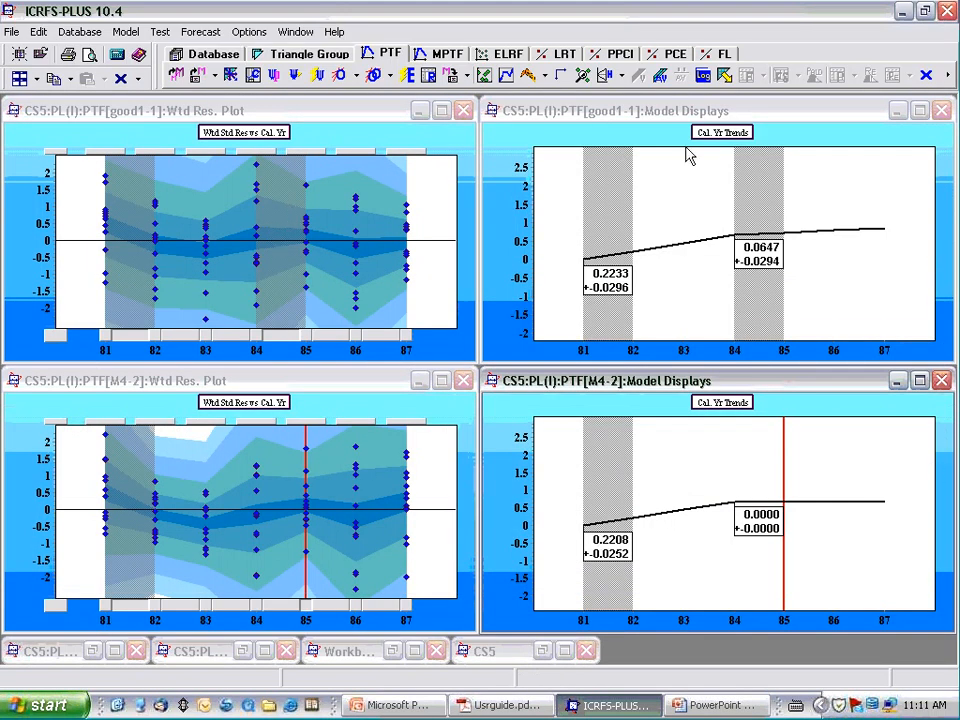
pyautogui.click(722, 138)
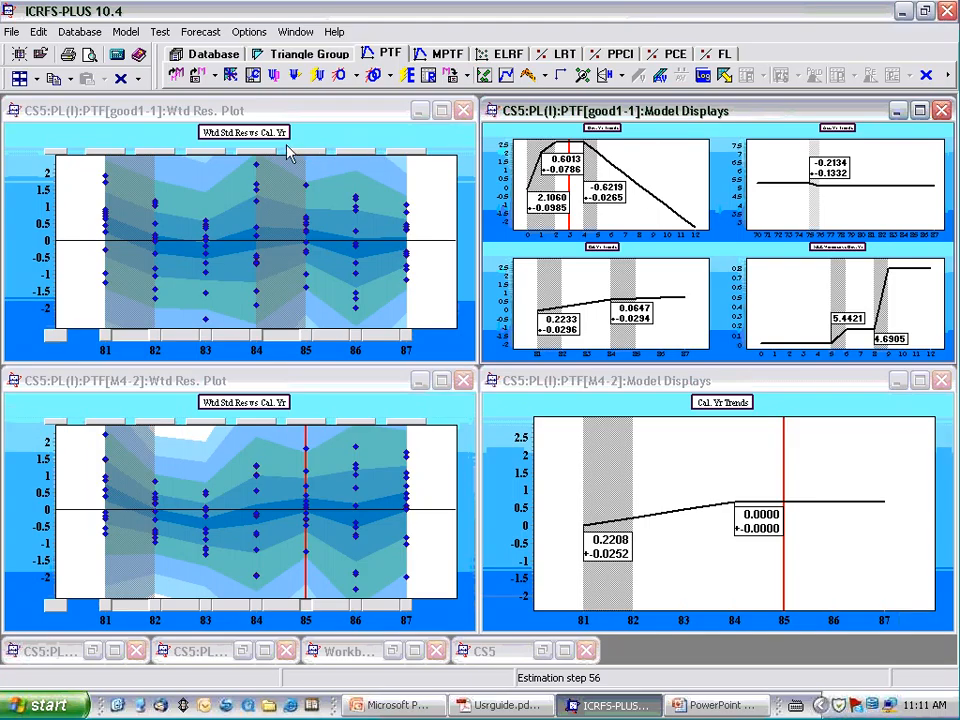
pyautogui.click(720, 405)
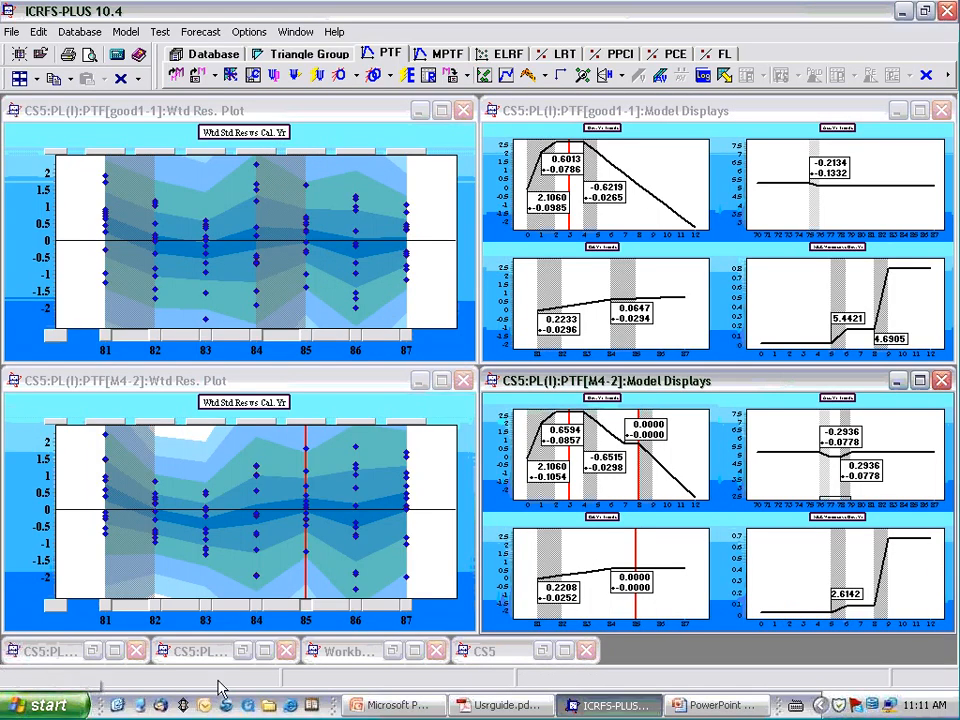
# - Add a calendar year trend change at 84-85 in M4 without the zero-trend marker at 85, and estimate the model
pyautogui.click(265, 410)
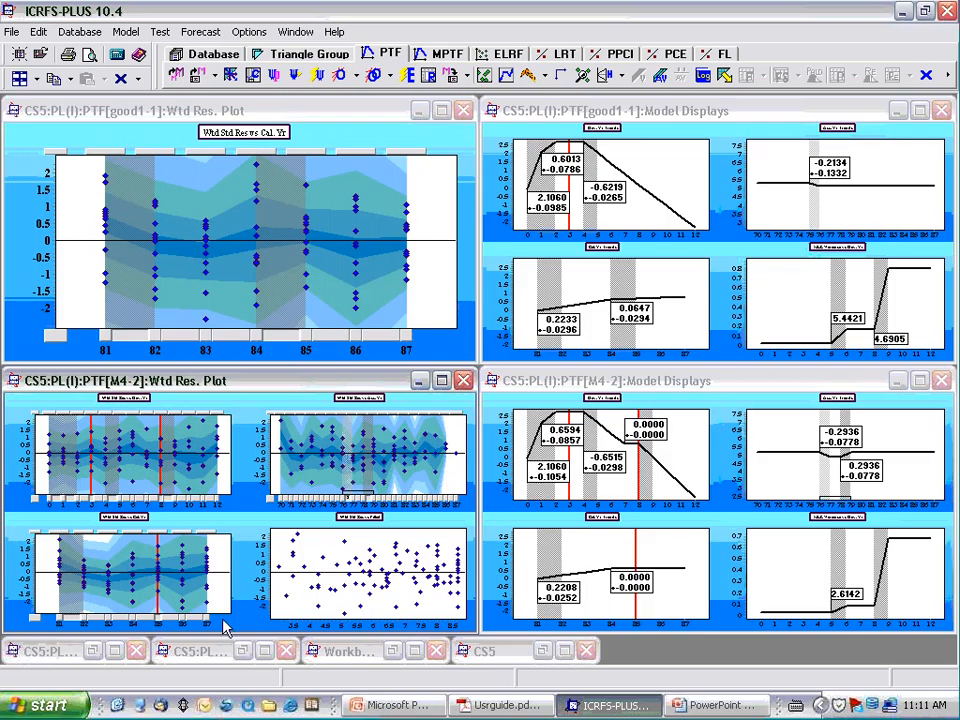
pyautogui.click(135, 517)
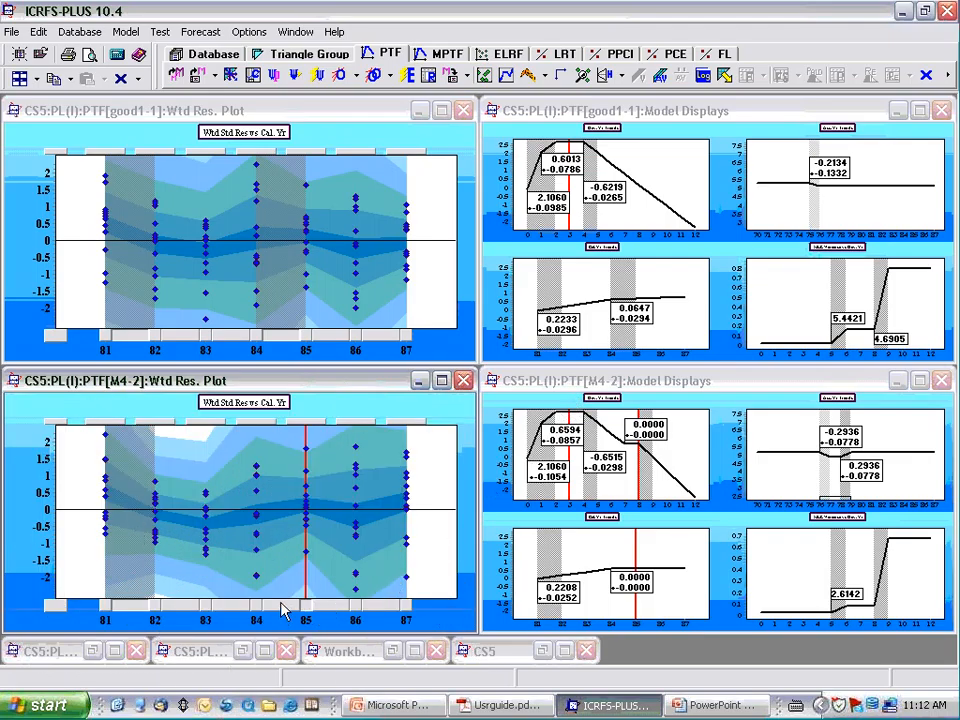
pyautogui.click(408, 80)
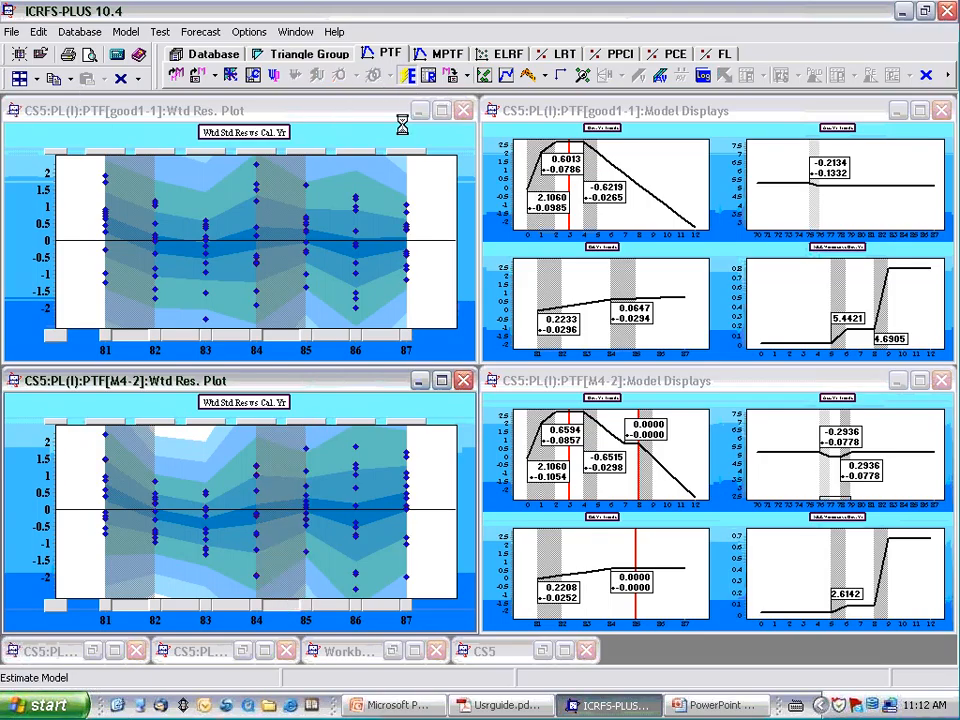
# - View the M4 Cal. Yr Trends chart enlarged, followed by its MLE Variance vs Dev. Yr chart
pyautogui.doubleClick(603, 527)
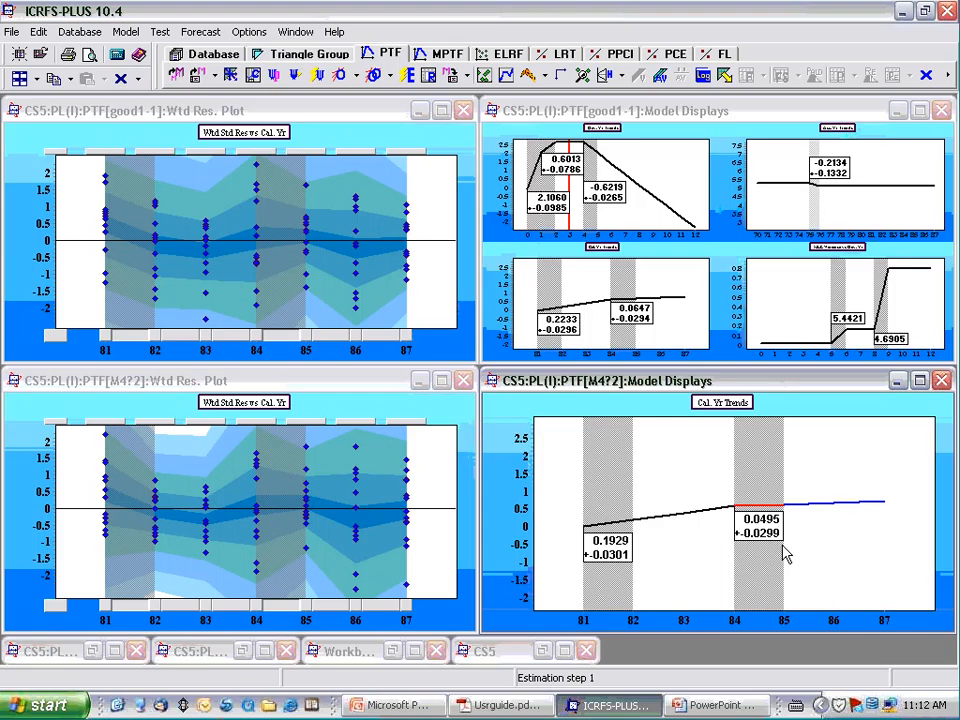
pyautogui.click(720, 405)
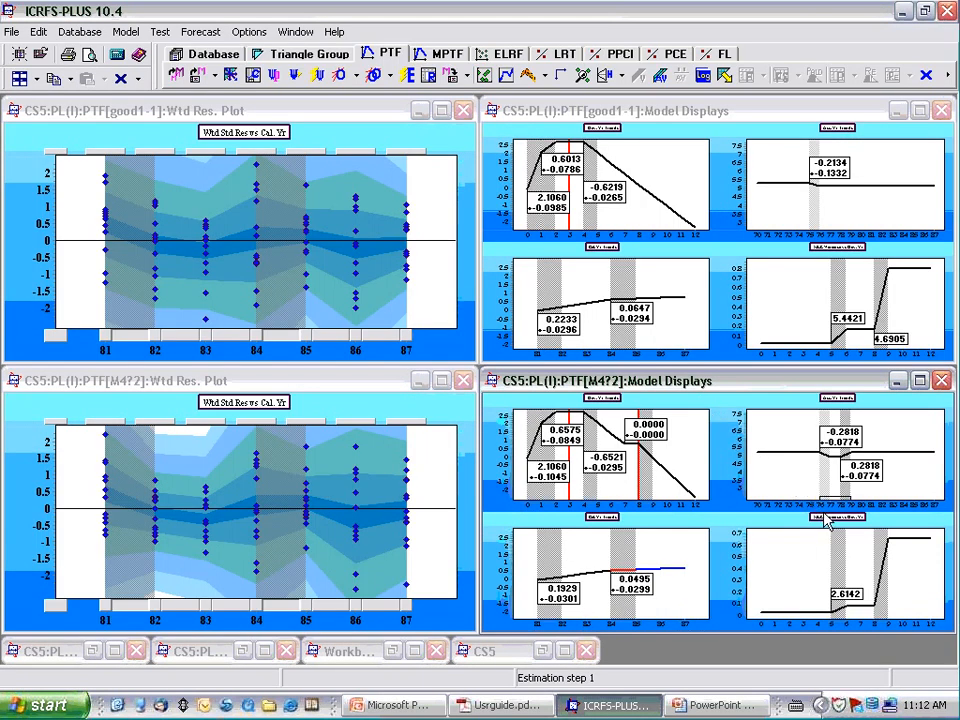
pyautogui.click(743, 571)
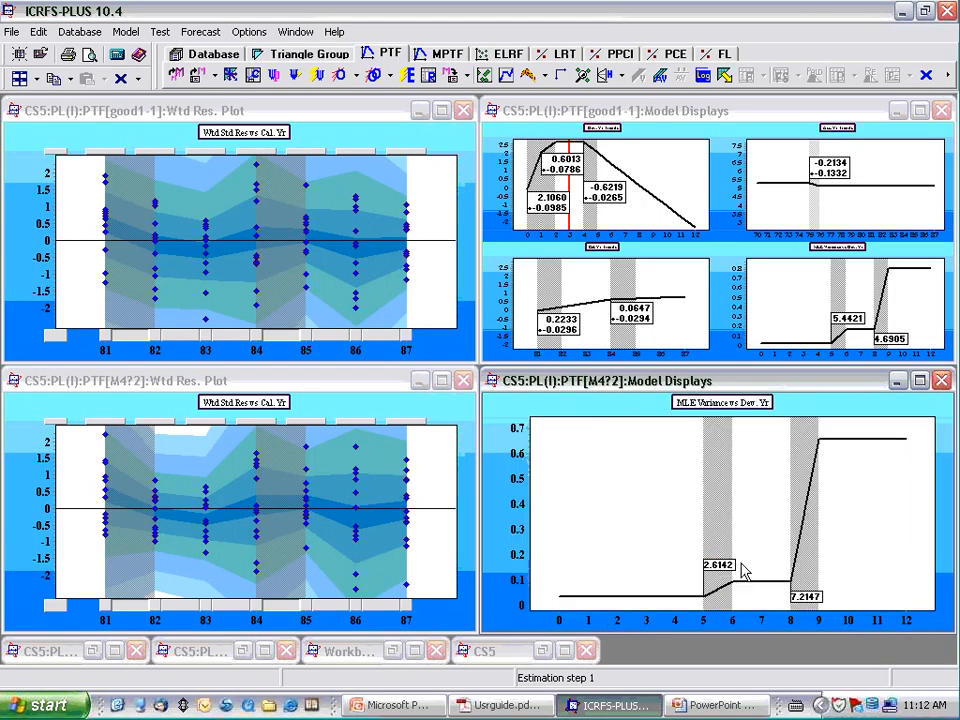
# - Show the modified M4 model's Cal. Yr Trends chart enlarged and save the model as good2
pyautogui.click(708, 405)
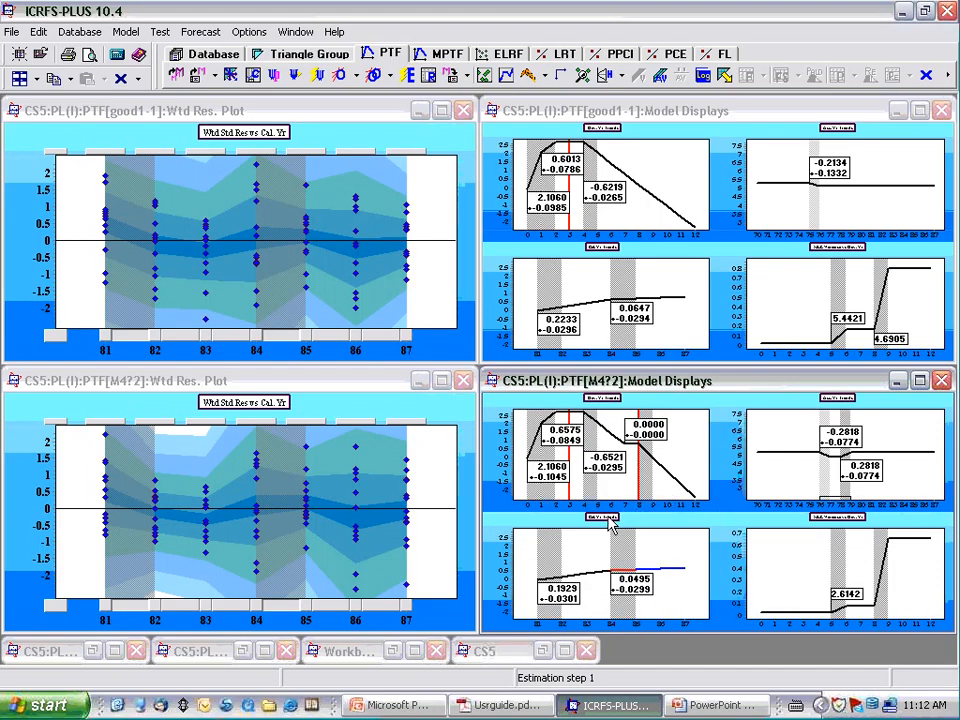
pyautogui.click(617, 556)
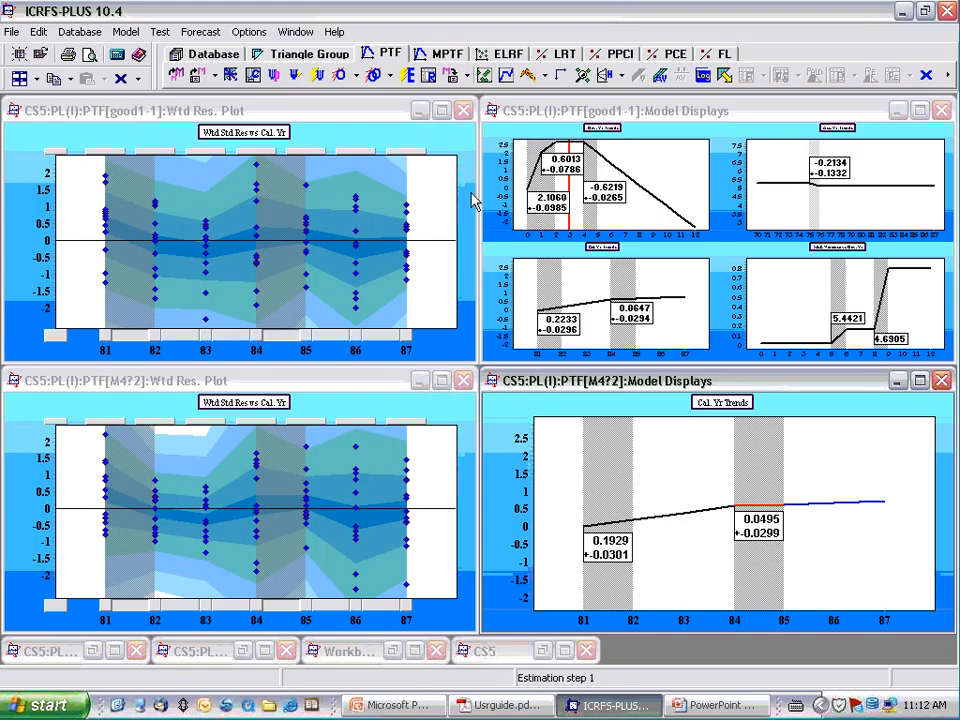
pyautogui.click(449, 85)
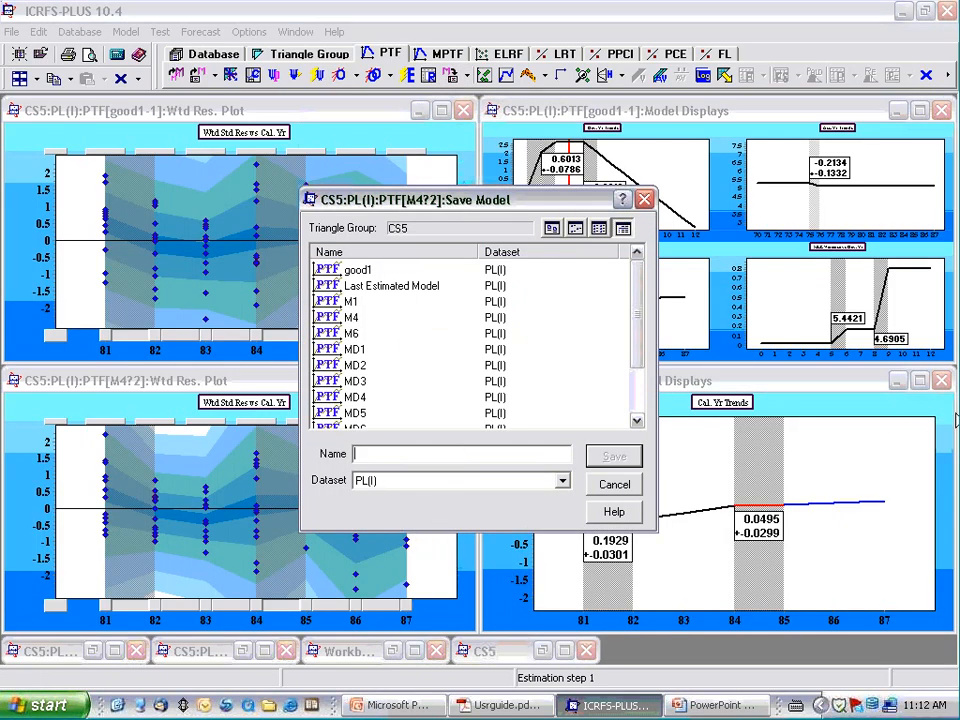
pyautogui.write('good2')
pyautogui.press('Return')
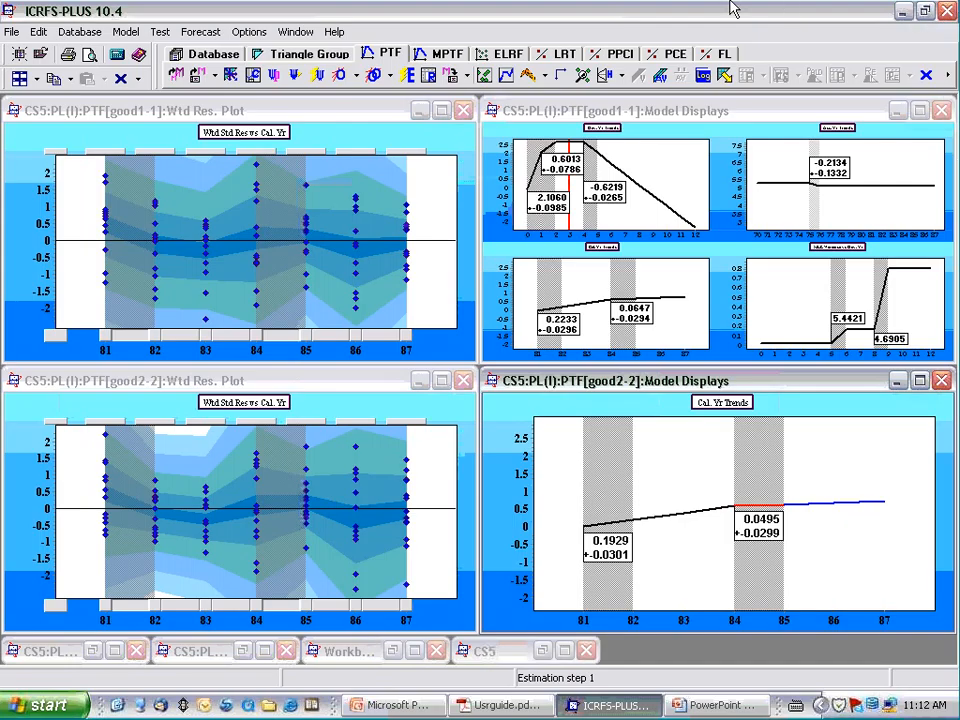
# - Open the good2 Log Book and compare the BIC of good2 with that of M4
pyautogui.click(705, 76)
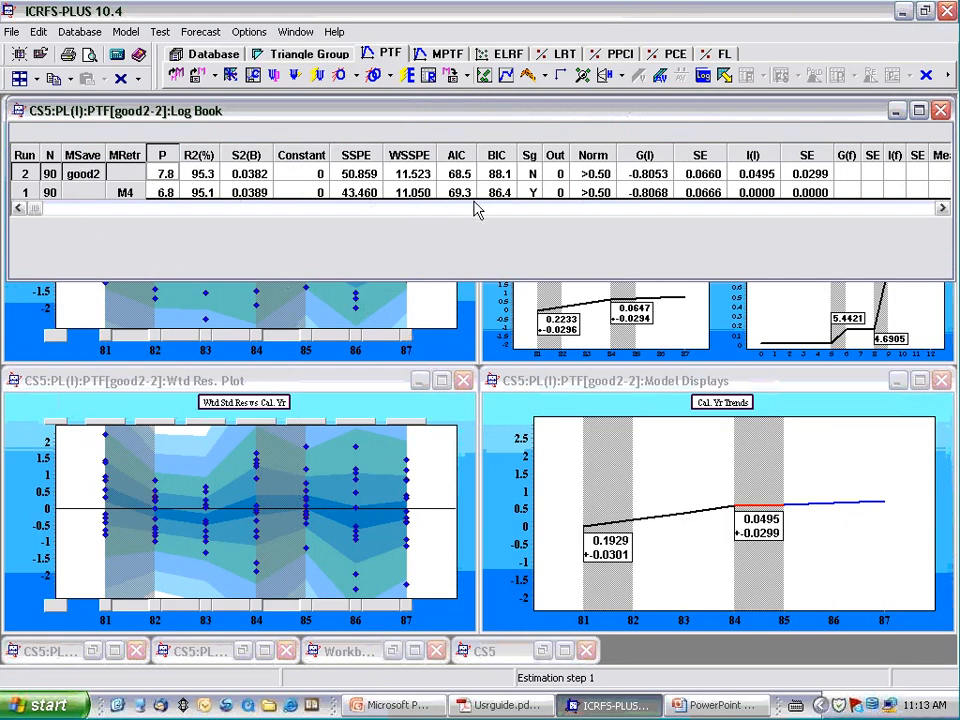
pyautogui.click(494, 178)
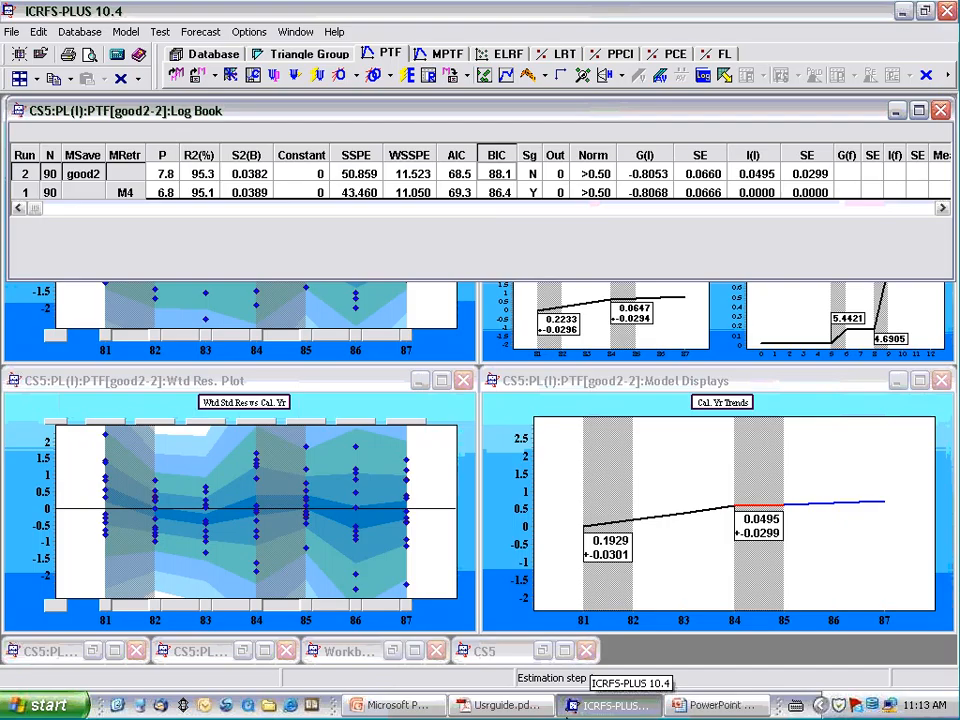
pyautogui.click(496, 191)
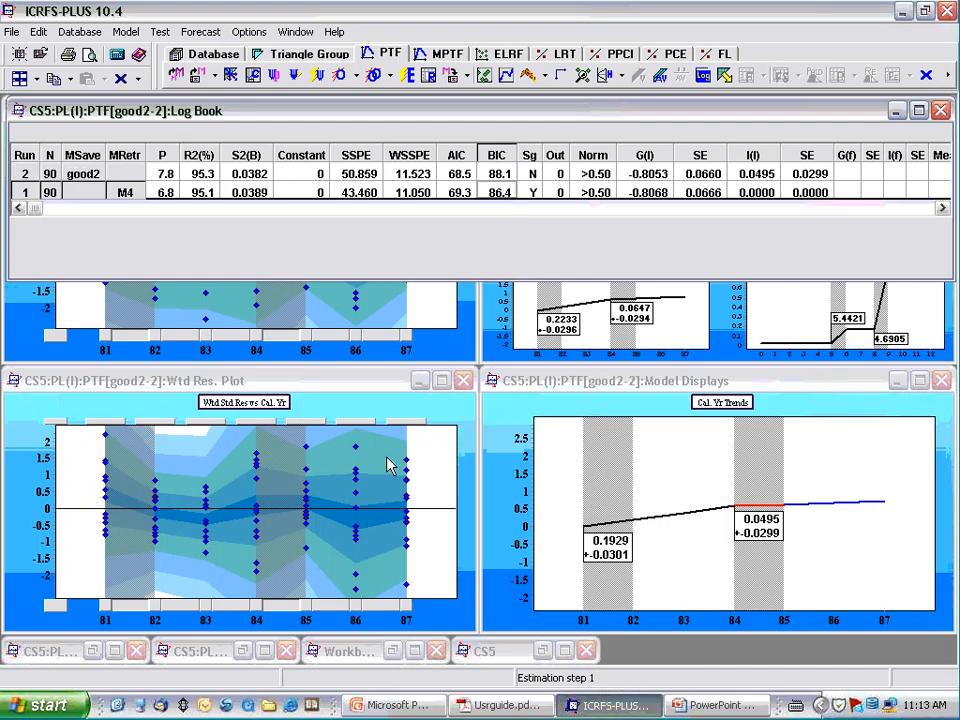
# - Load good1 and M1 into the model holding good2, and compare the BIC of M4 and good2 in the Log Book
pyautogui.click(199, 75)
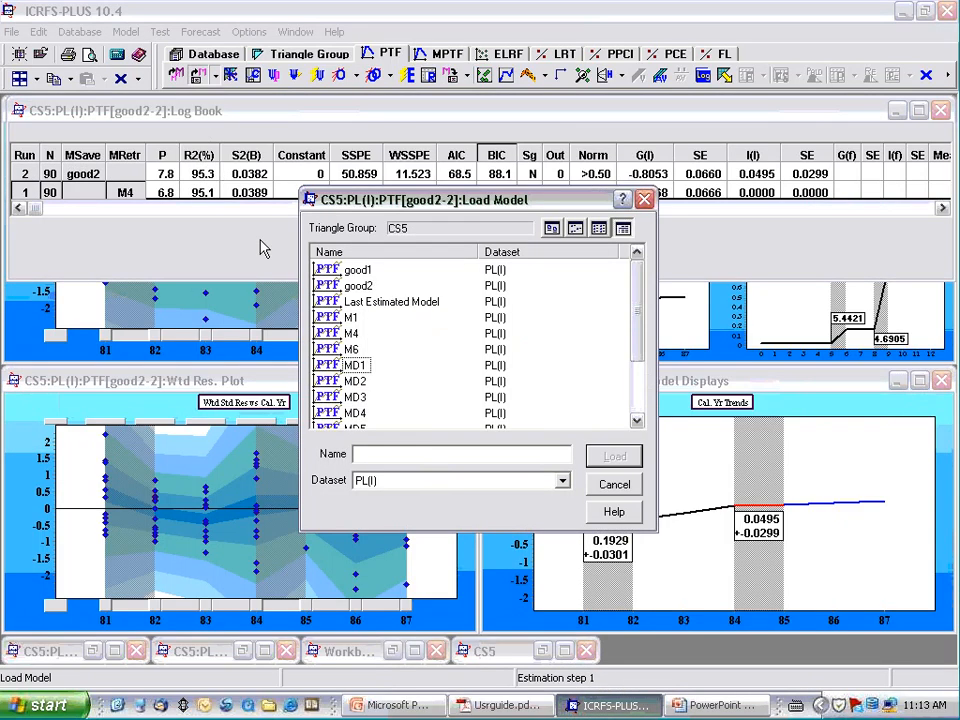
pyautogui.doubleClick(357, 269)
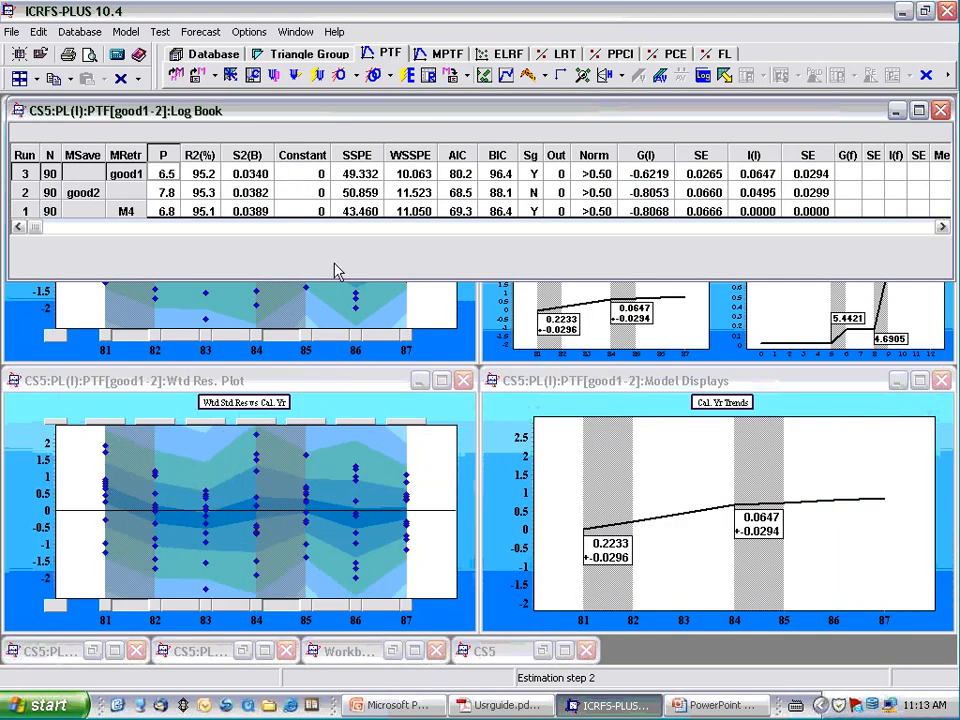
pyautogui.click(199, 77)
pyautogui.doubleClick(337, 320)
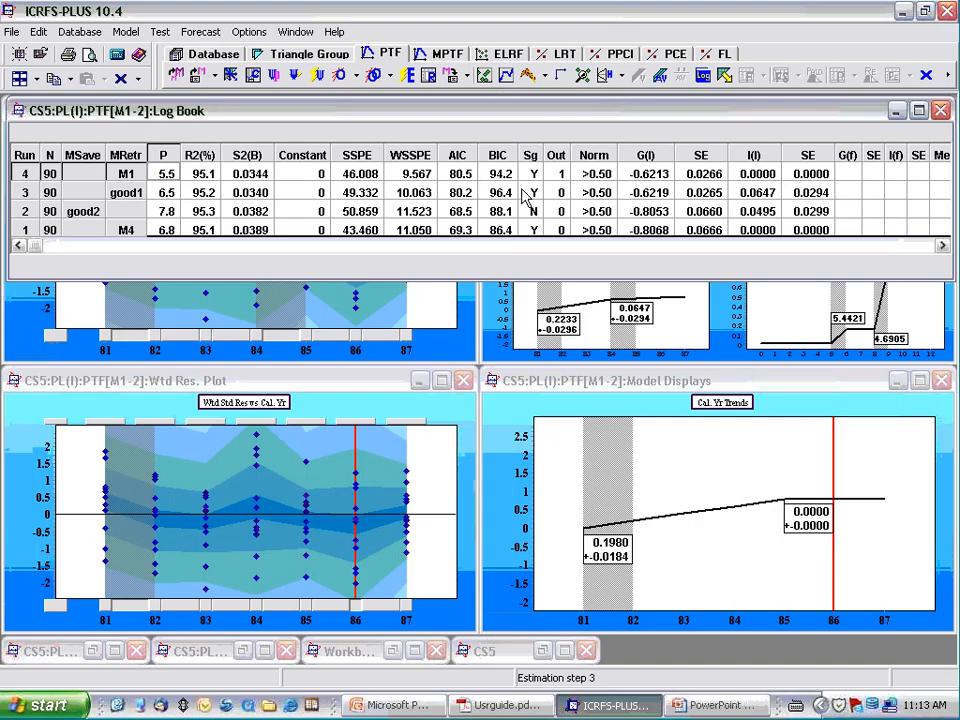
pyautogui.click(501, 231)
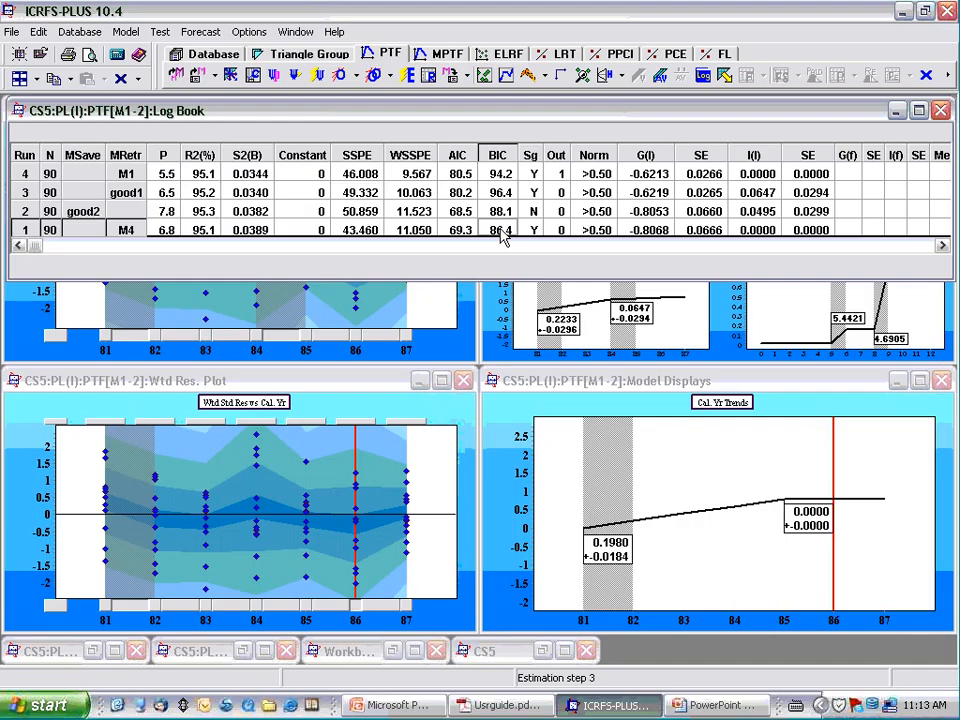
pyautogui.click(503, 213)
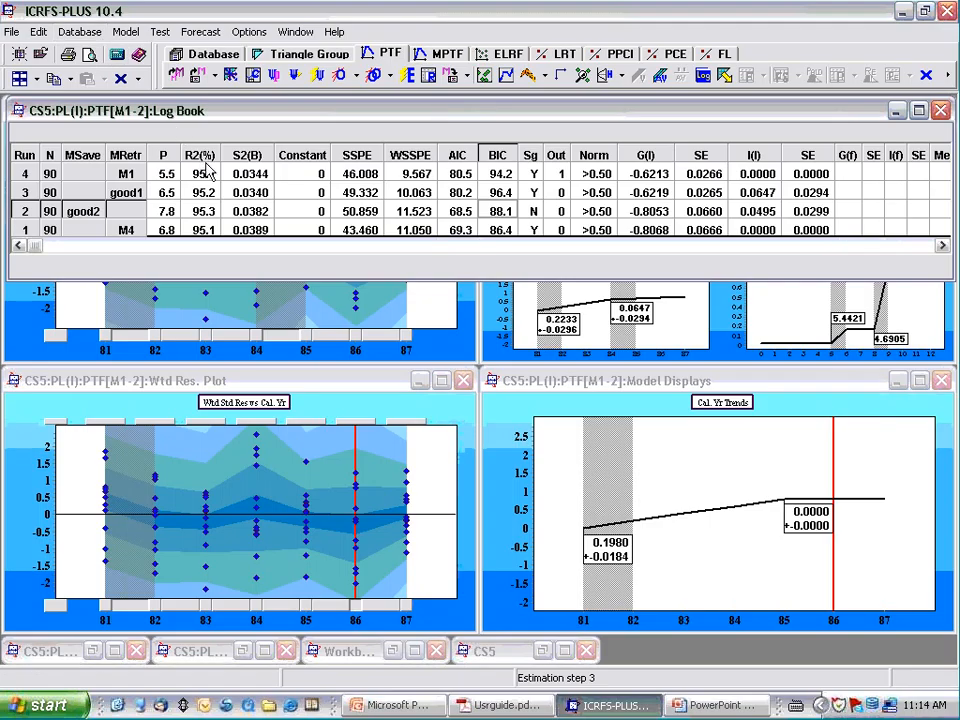
# - Reload both open models, with good2 replacing M1 and M4 replacing good1
pyautogui.click(195, 80)
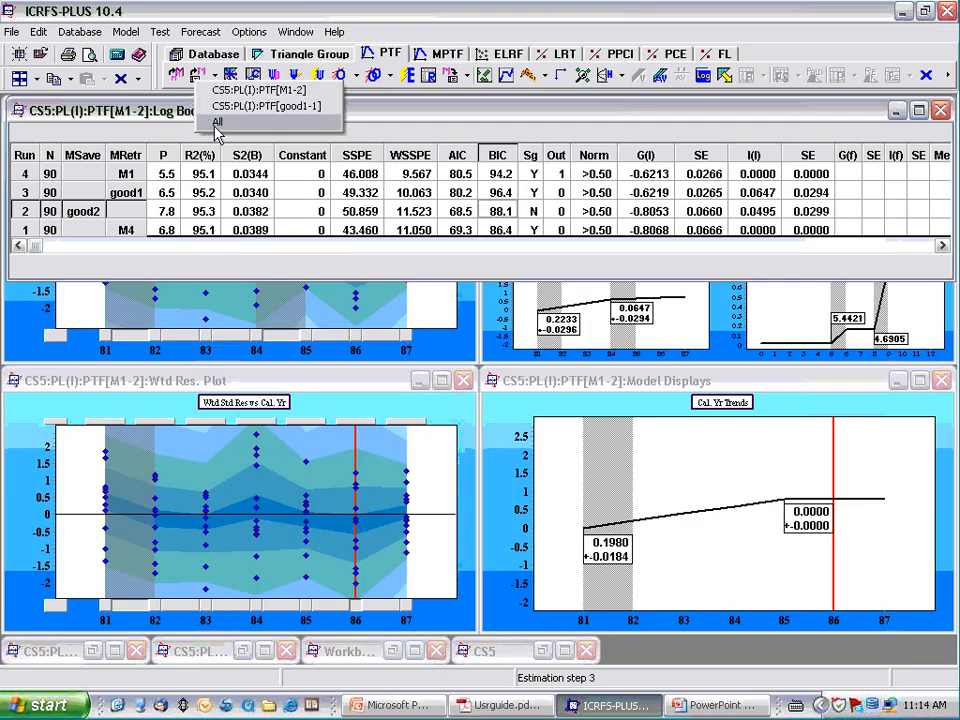
pyautogui.click(216, 124)
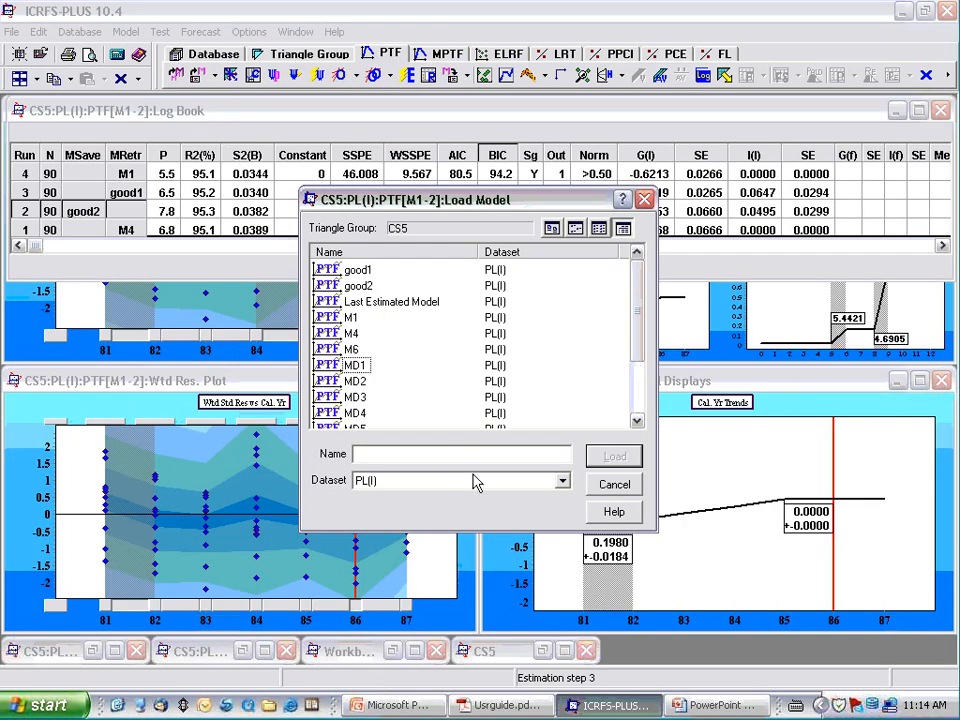
pyautogui.doubleClick(340, 287)
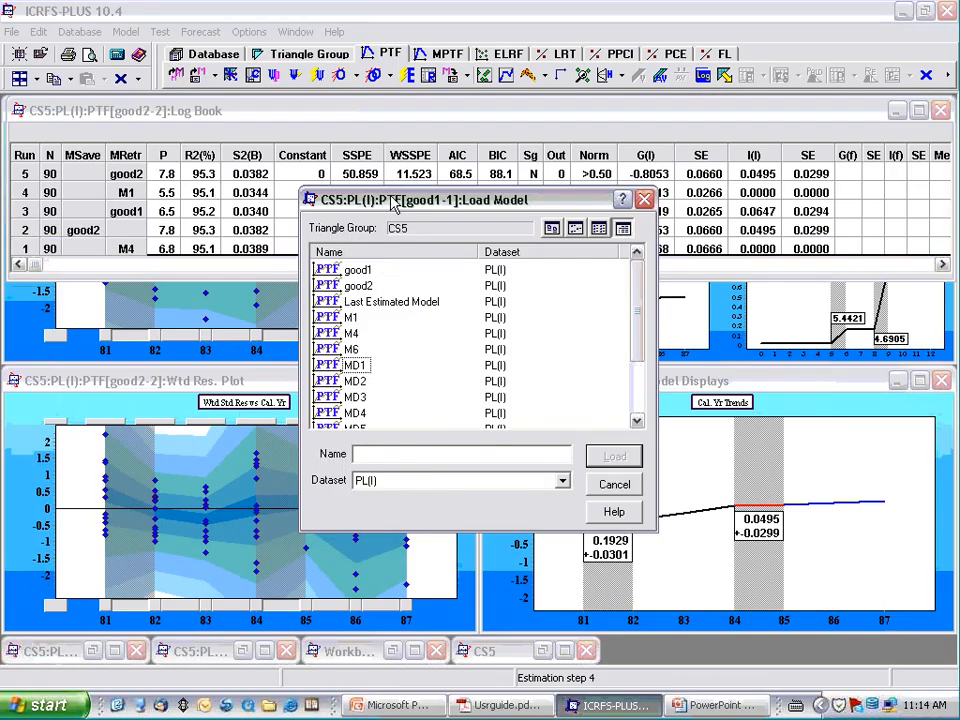
pyautogui.moveTo(395, 205); pyautogui.dragTo(332, 421)
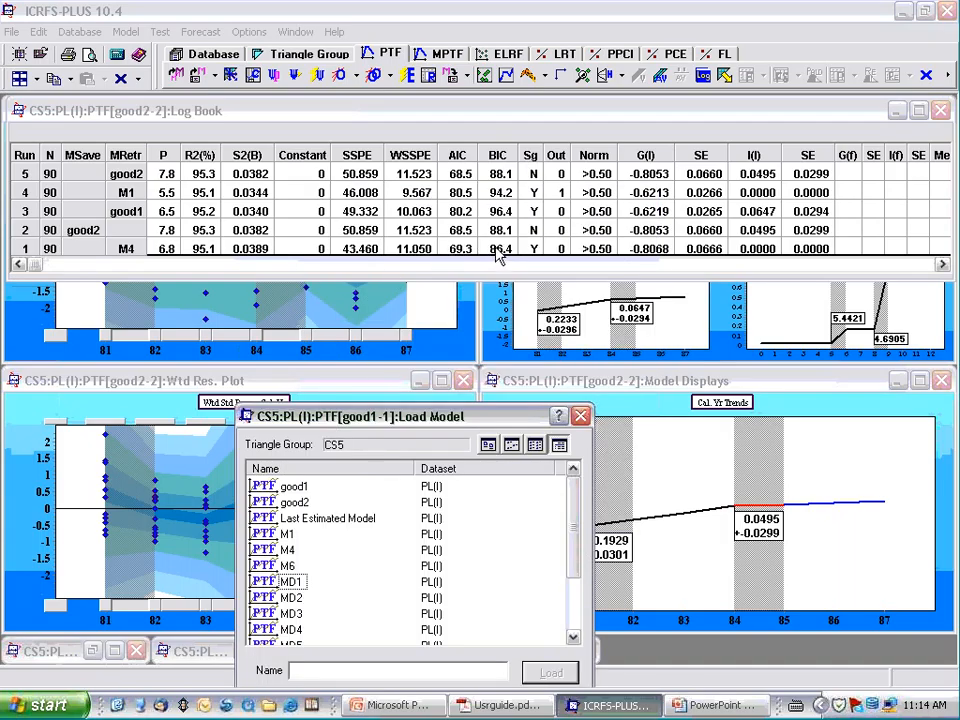
pyautogui.moveTo(416, 416); pyautogui.dragTo(414, 301)
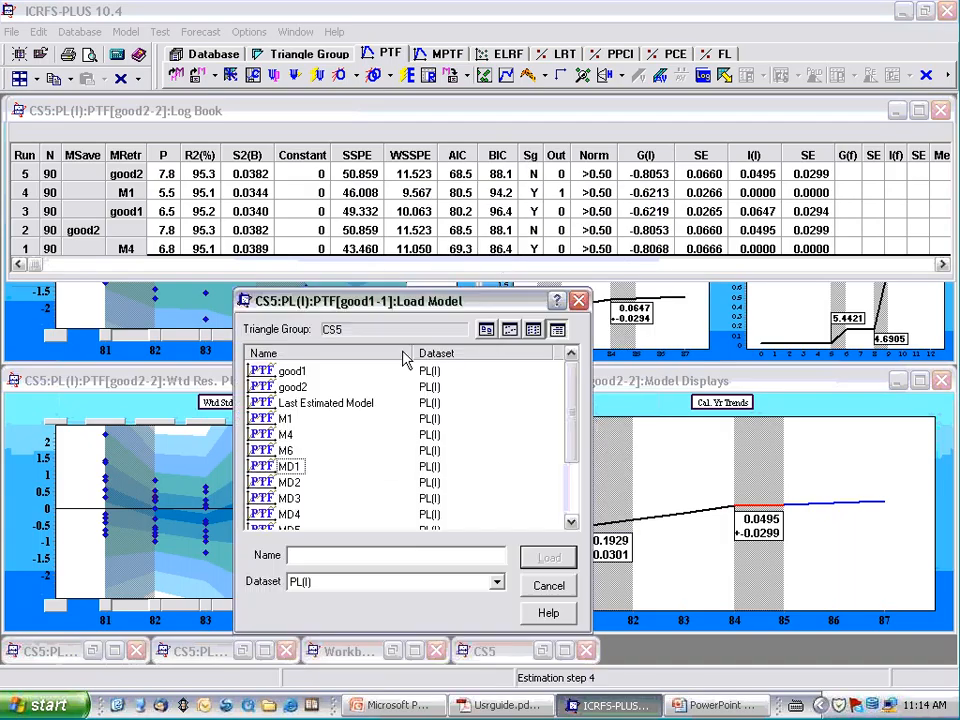
pyautogui.doubleClick(283, 437)
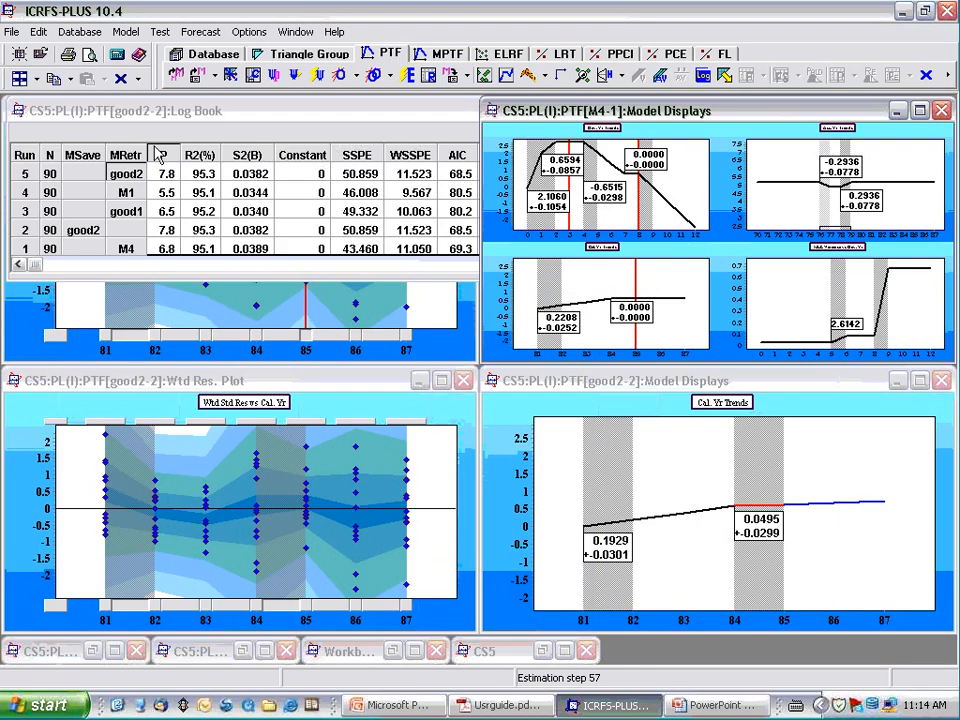
# - Minimize the non-display windows and show the enlarged Cal. Yr Trends charts of M4 and good2 side by side
pyautogui.click(37, 80)
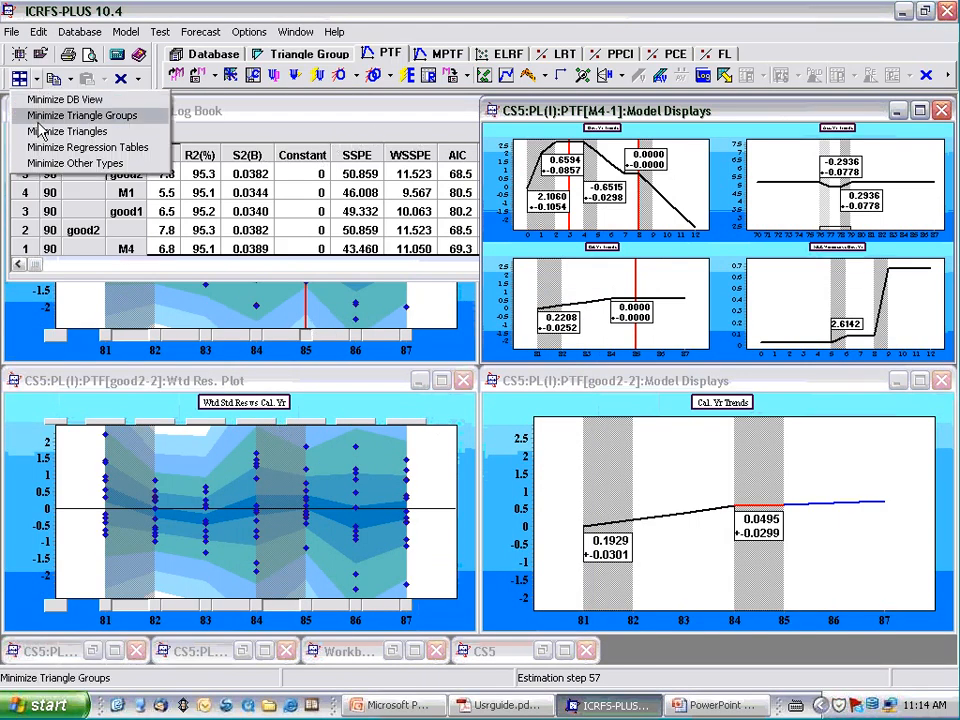
pyautogui.click(40, 163)
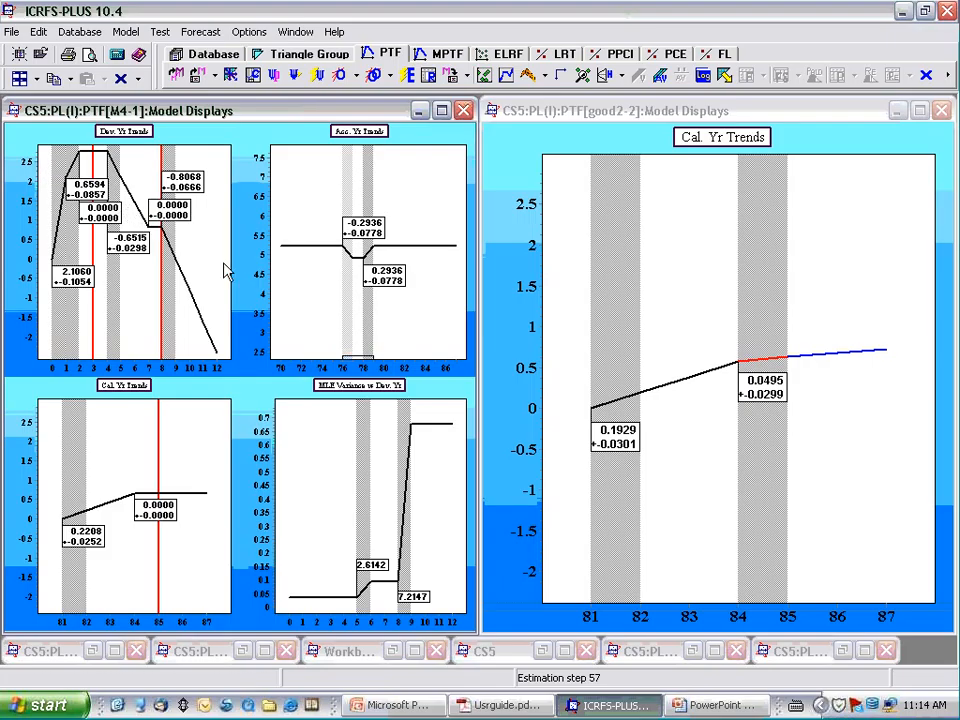
pyautogui.doubleClick(138, 394)
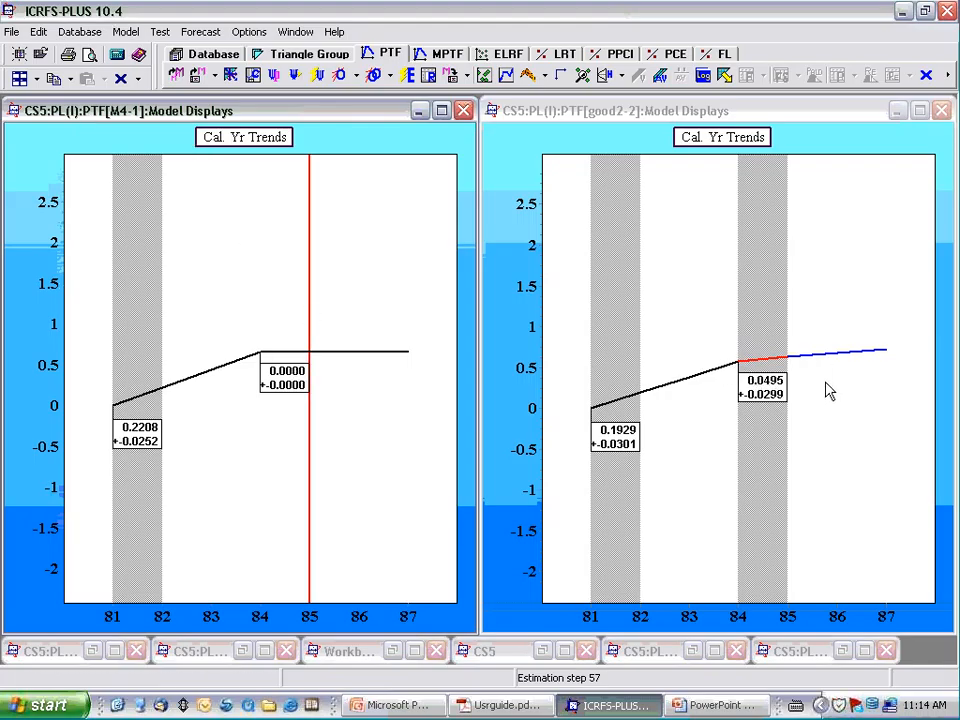
pyautogui.click(825, 309)
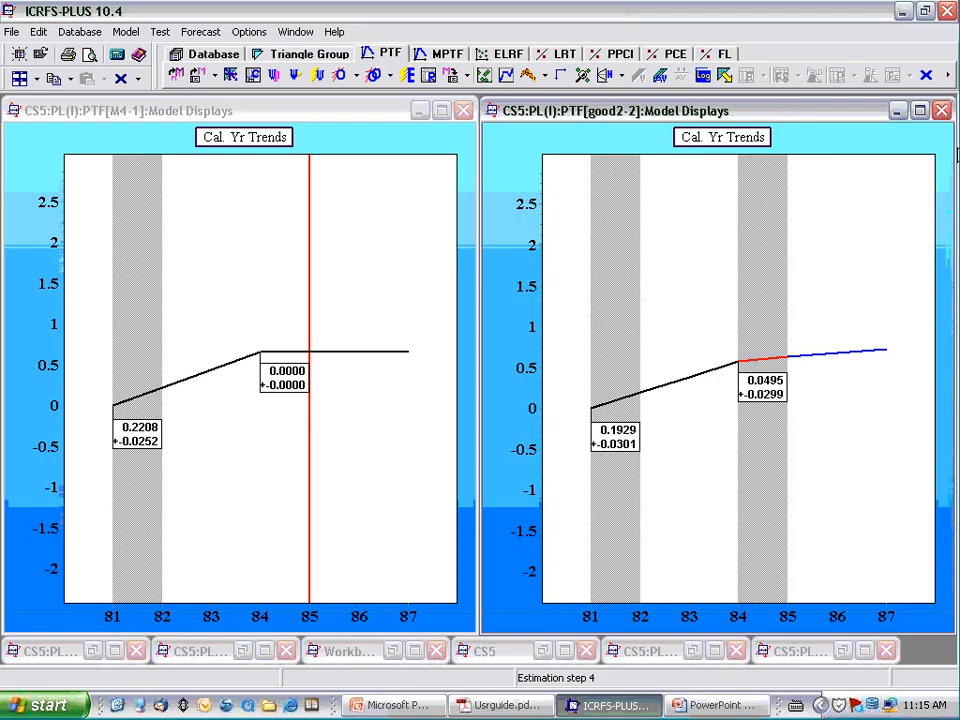
# - Put away the M4 display, maximize the good2 display and run Automatic Validation from 1987 to 1986
pyautogui.click(463, 111)
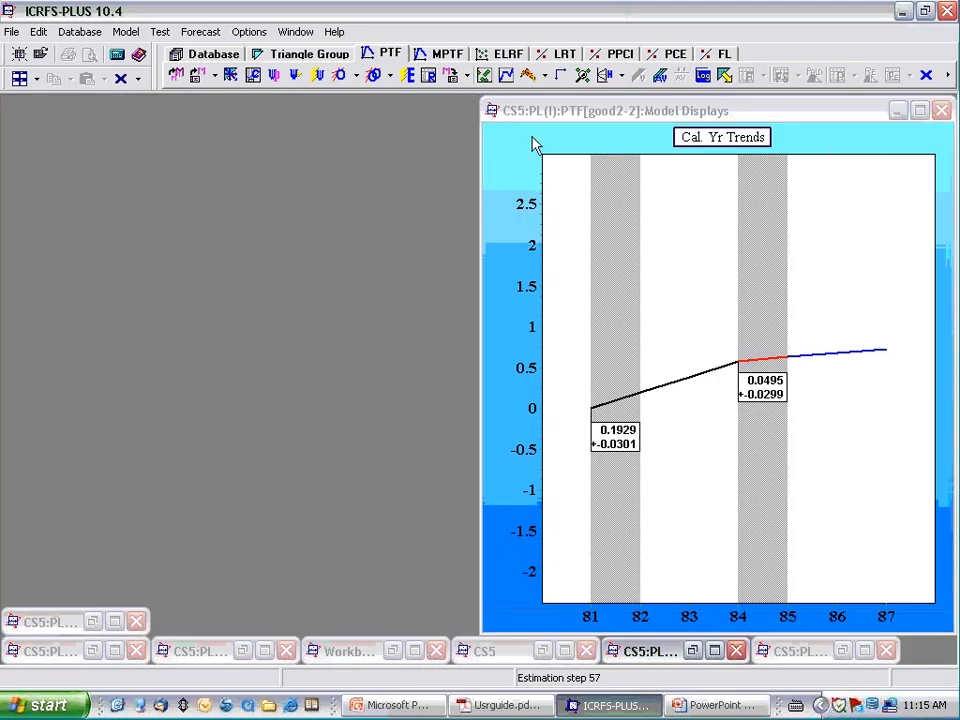
pyautogui.click(920, 111)
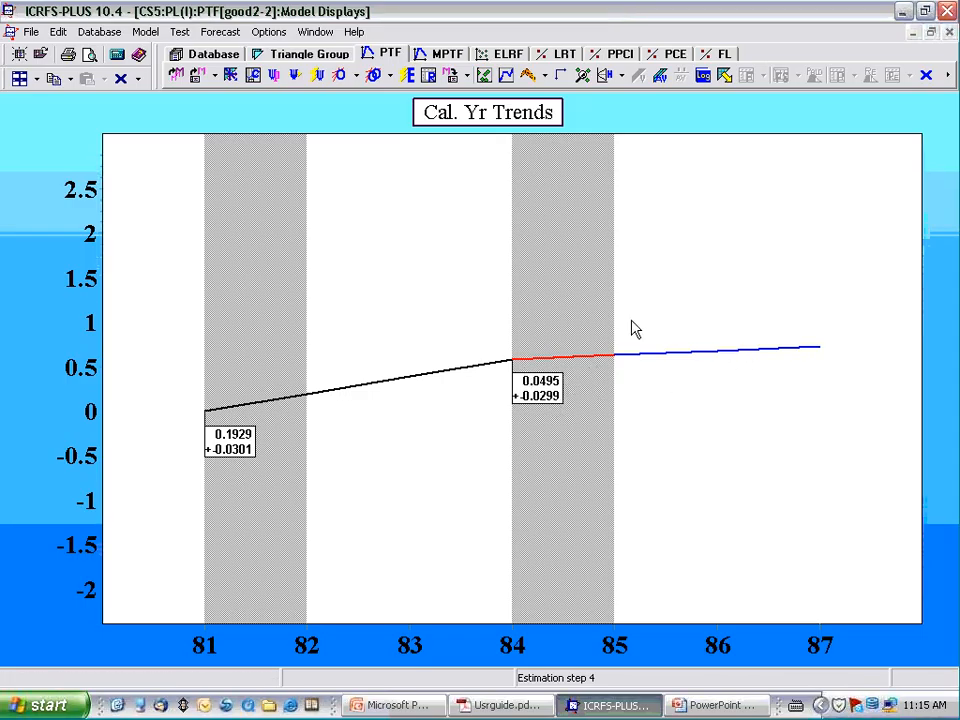
pyautogui.click(659, 82)
pyautogui.click(482, 314)
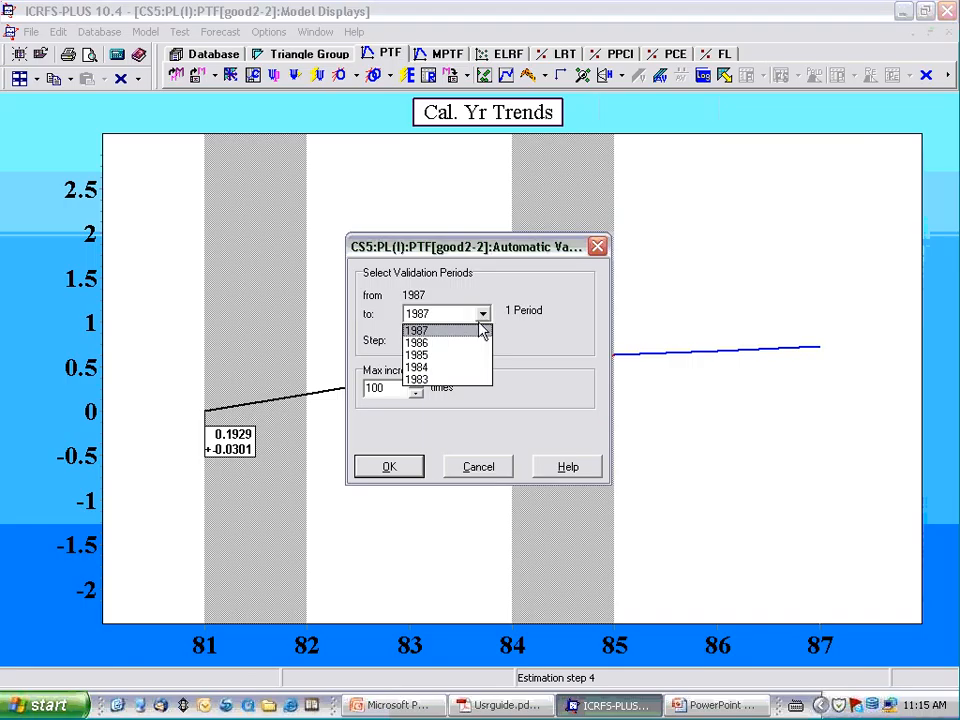
pyautogui.click(464, 343)
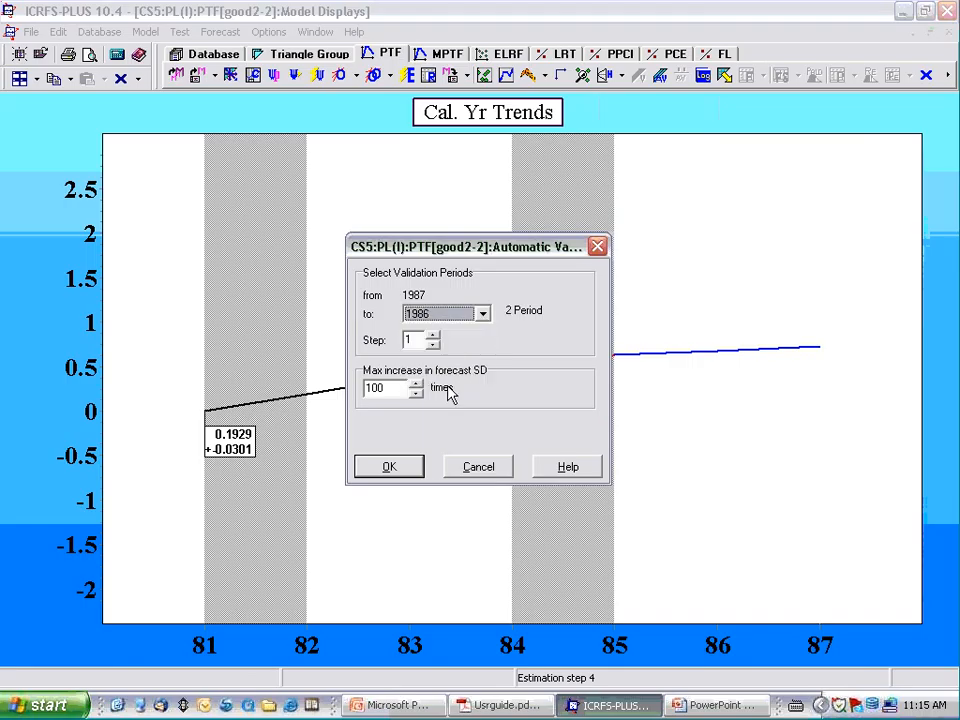
pyautogui.click(405, 468)
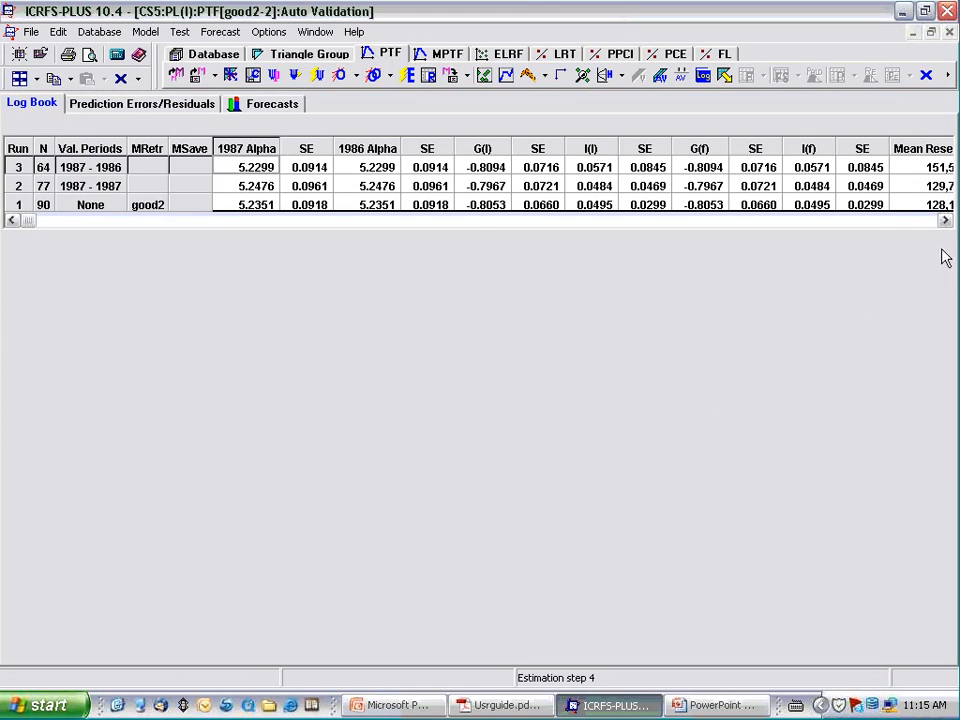
# - Examine the Mean Reserve and I(f) columns in the validation Log Book, followed by good2's weighted residuals by calendar year
pyautogui.click(942, 220)
pyautogui.click(942, 221)
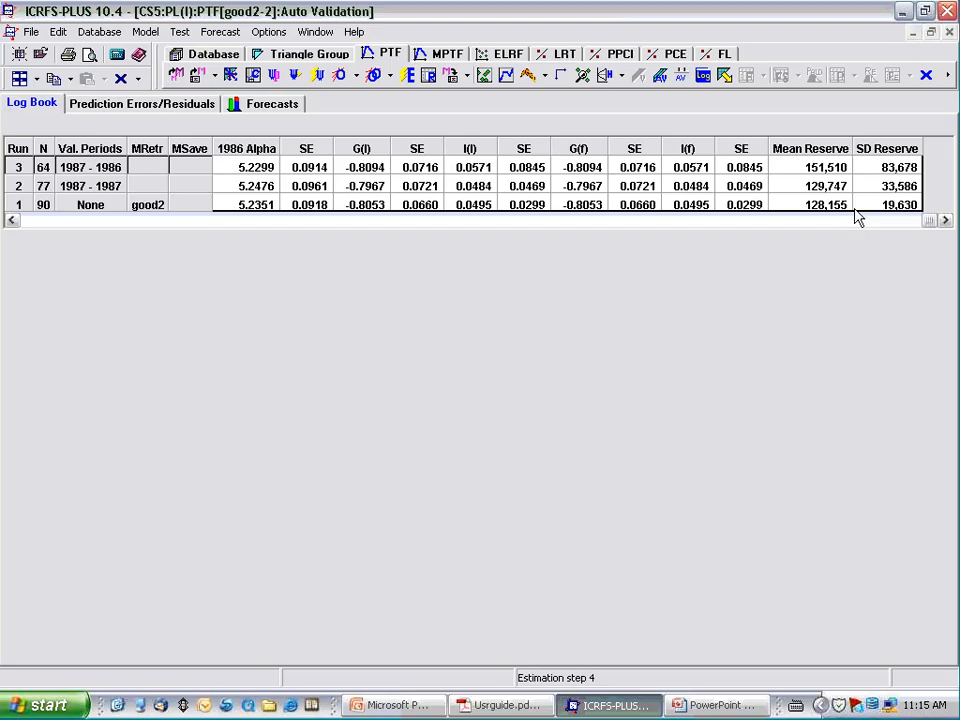
pyautogui.moveTo(820, 207); pyautogui.dragTo(797, 170)
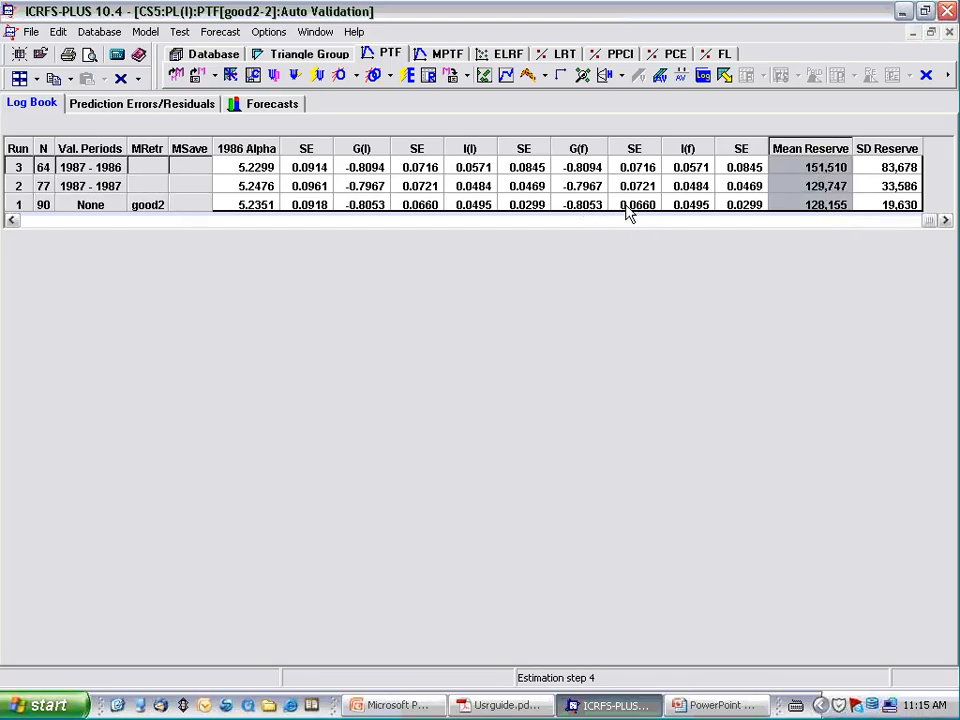
pyautogui.click(686, 207)
pyautogui.moveTo(686, 207); pyautogui.dragTo(686, 167)
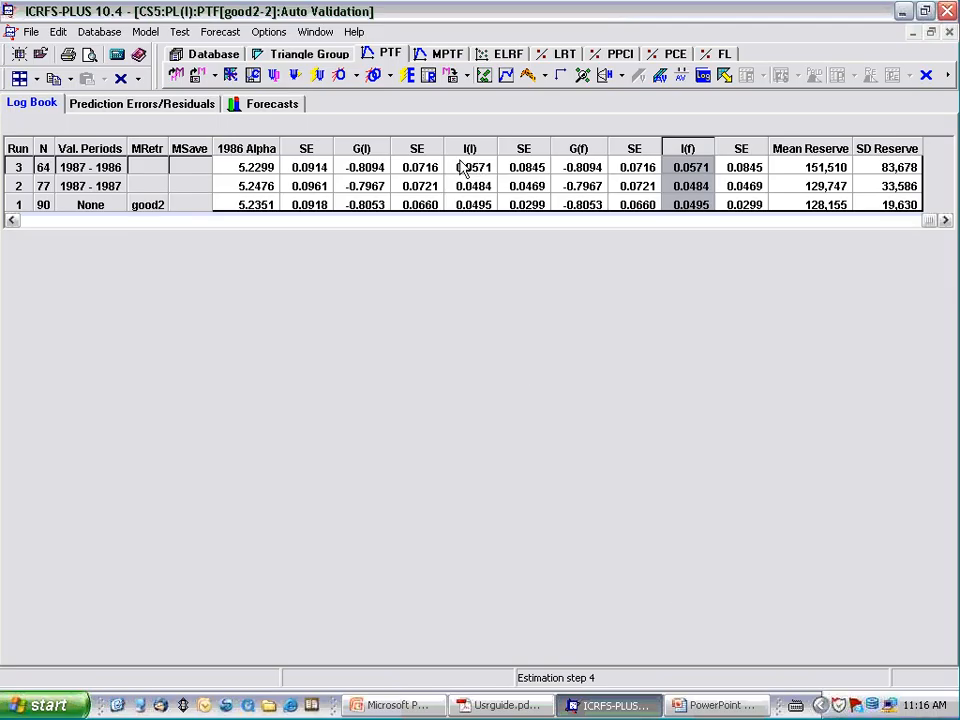
pyautogui.click(484, 76)
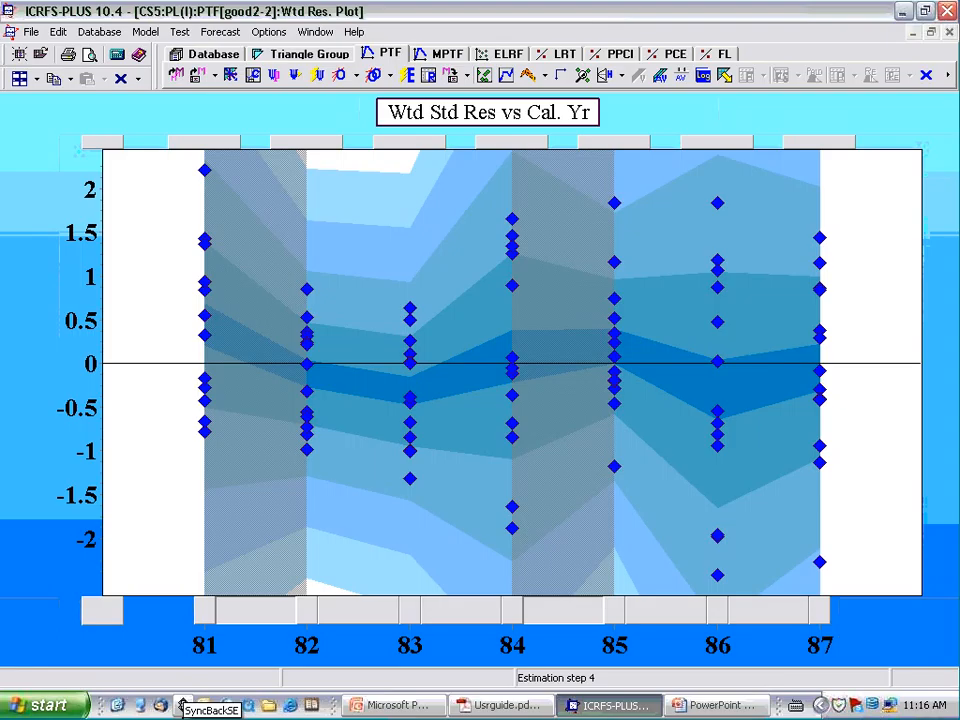
# - Switch to the PowerPoint slide show and circle the handwritten M1 on the reserve and ultimate slide
pyautogui.hotkey('alt', 'Tab')
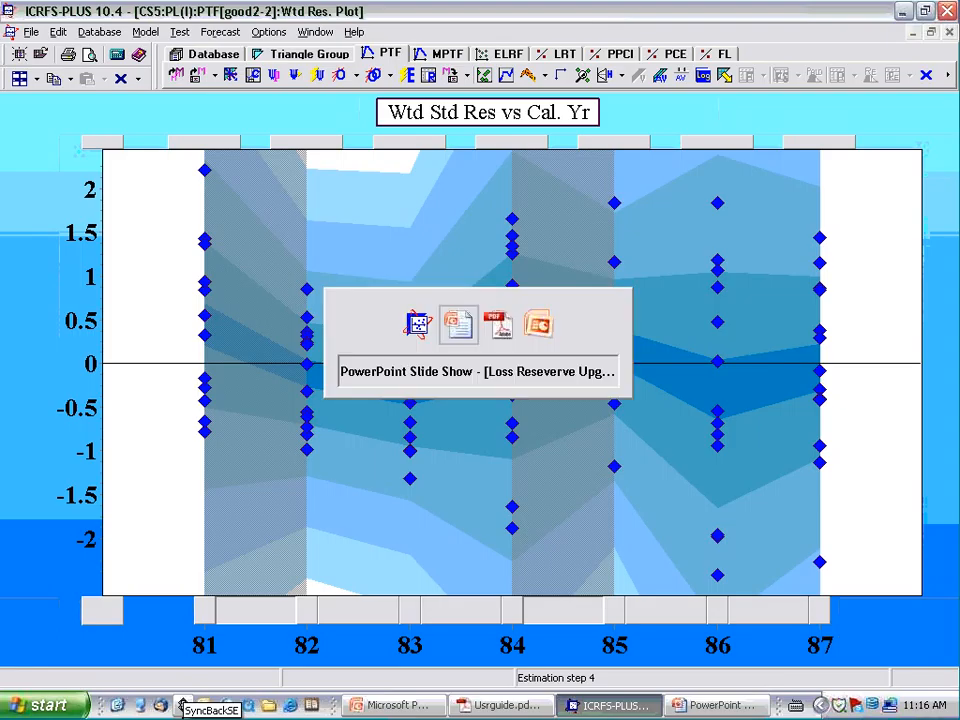
pyautogui.hotkey('alt', 'Tab')
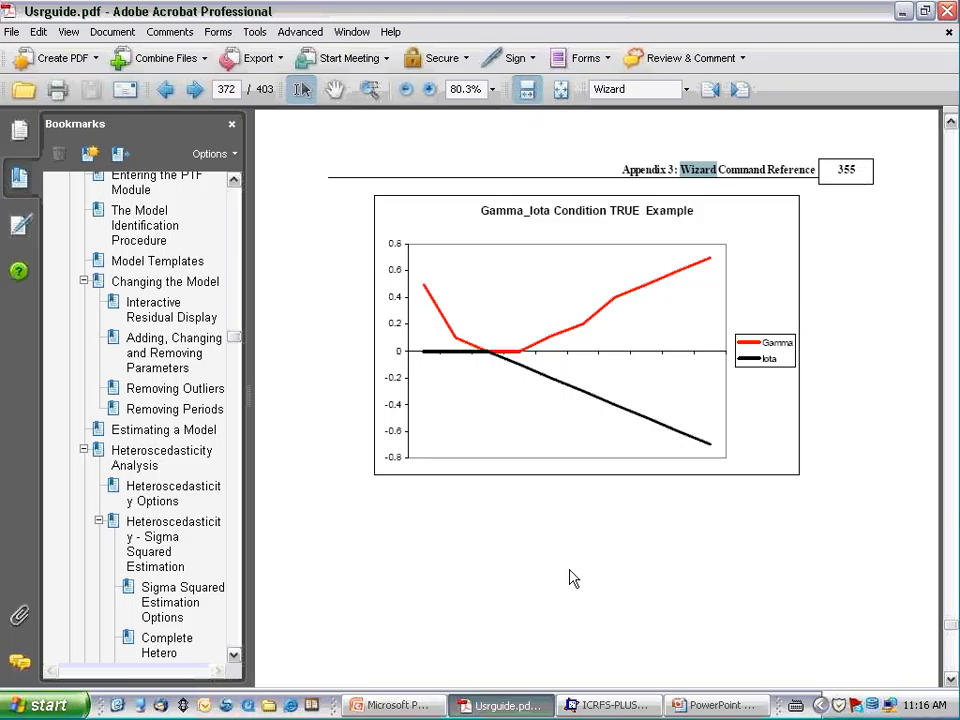
pyautogui.click(703, 706)
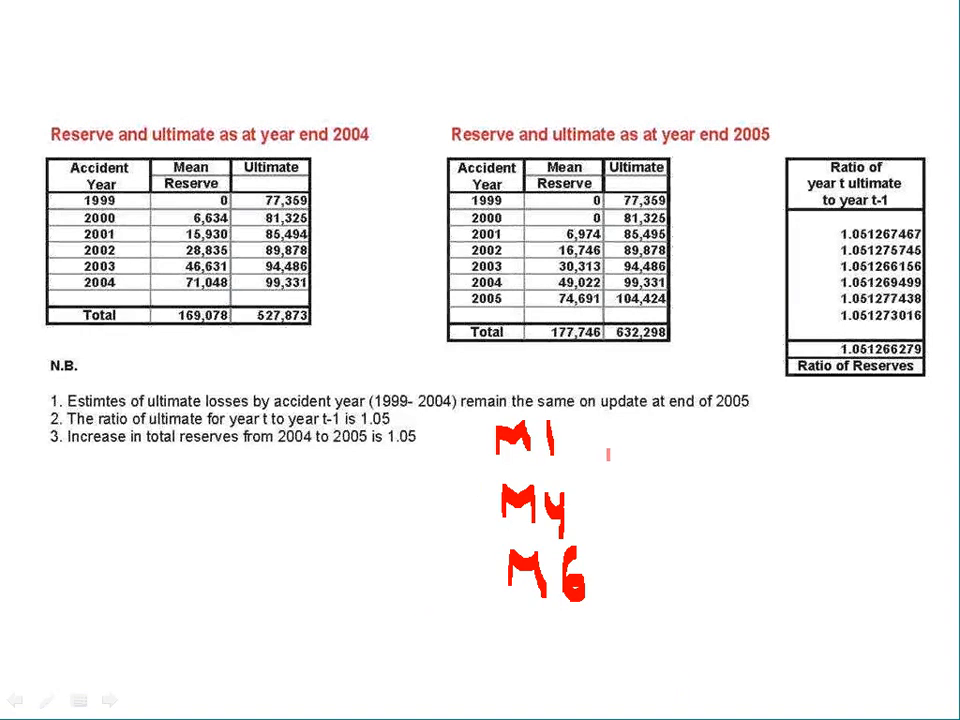
pyautogui.moveTo(500, 408)
pyautogui.mouseDown()
pyautogui.moveTo(472, 440)
pyautogui.moveTo(520, 470)
pyautogui.moveTo(578, 445)
pyautogui.moveTo(505, 408)
pyautogui.mouseUp()
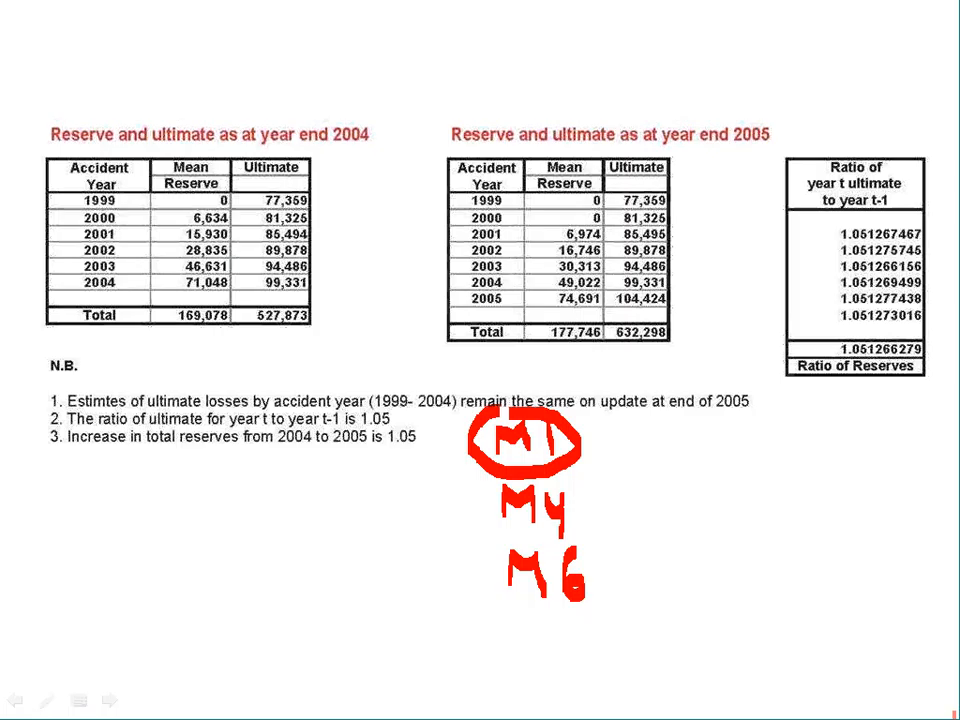
# - Switch back to ICRFS-PLUS and look at good2's weighted standardized residuals by calendar year
pyautogui.hotkey('alt', 'Tab')
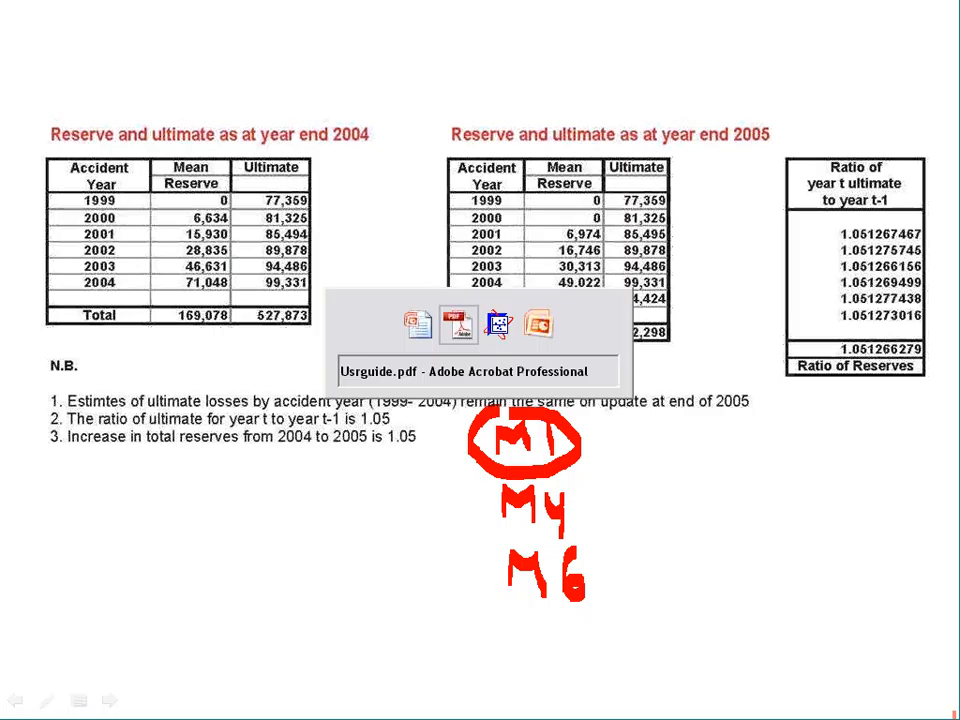
pyautogui.hotkey('alt', 'Tab')
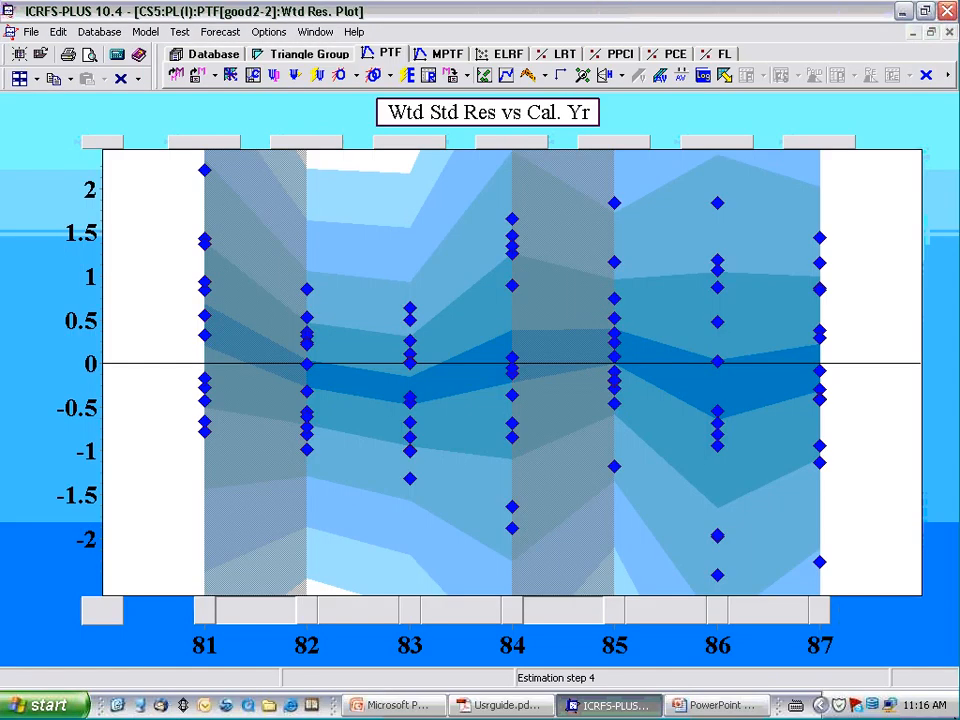
pyautogui.hotkey('alt', 'Tab')
pyautogui.hotkey('alt', 'Tab')
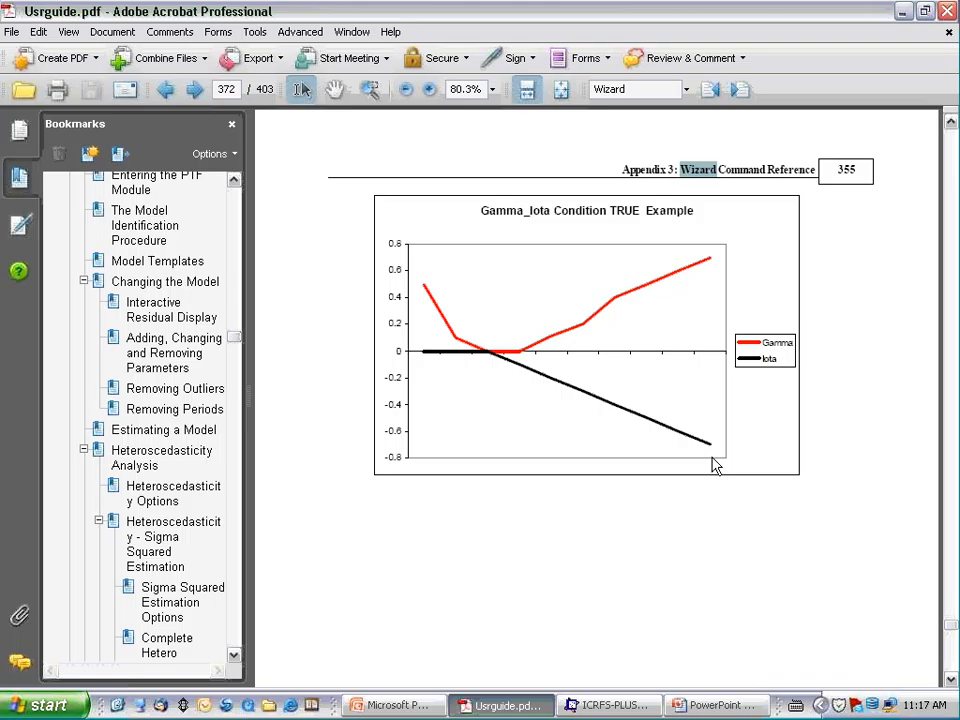
# - Show the desktop, launch PowerPoint 2007 and open the recent presentation ICRFSV10.4-Demo.ppt
pyautogui.click(118, 705)
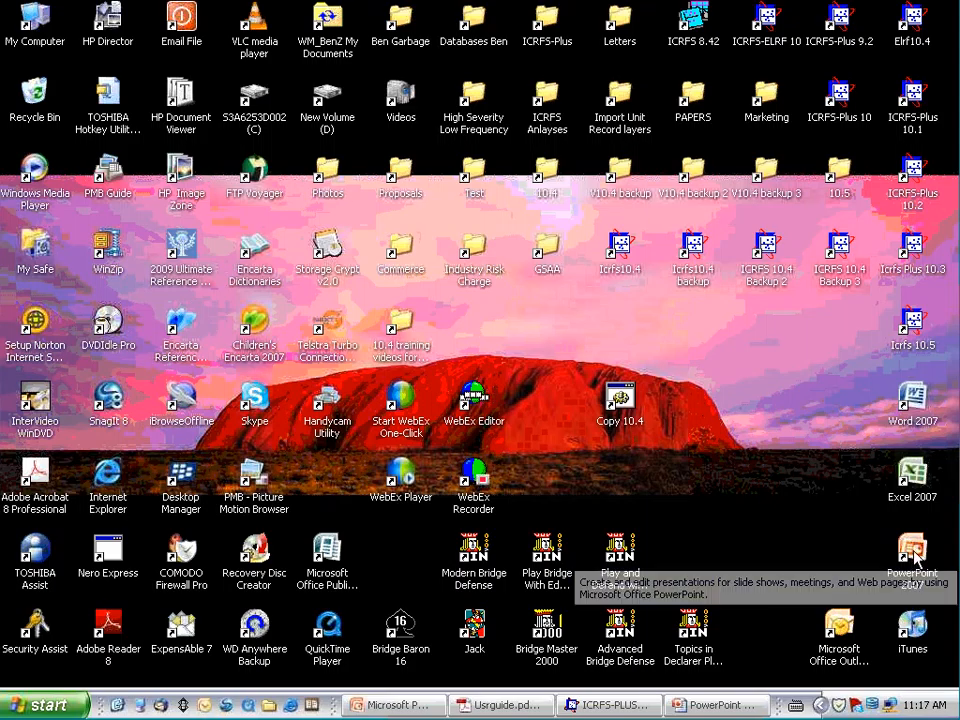
pyautogui.click(913, 558)
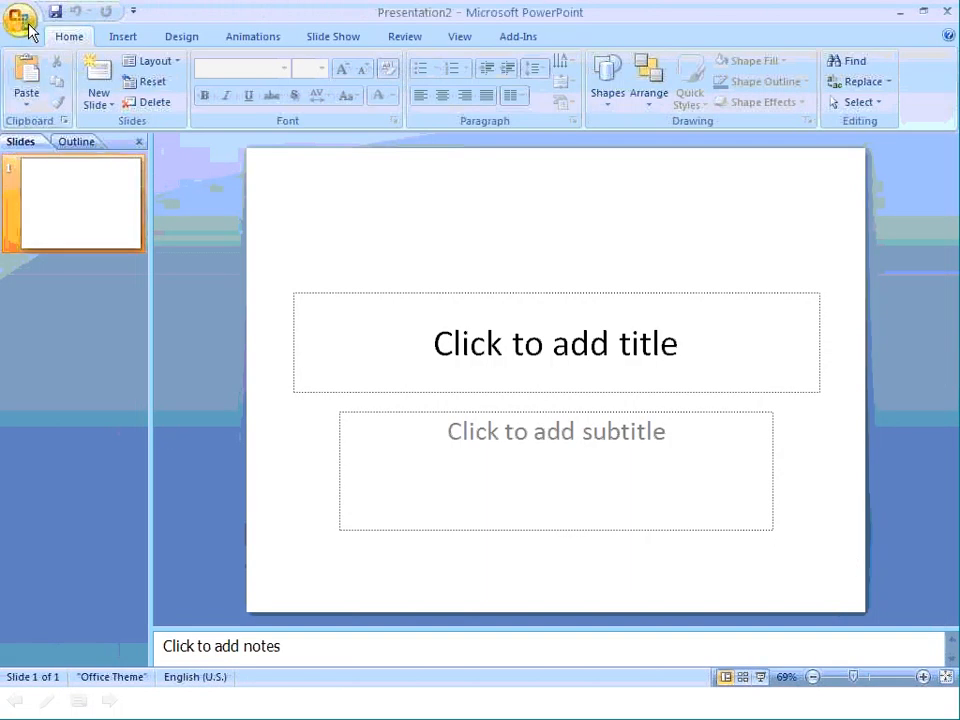
pyautogui.click(21, 30)
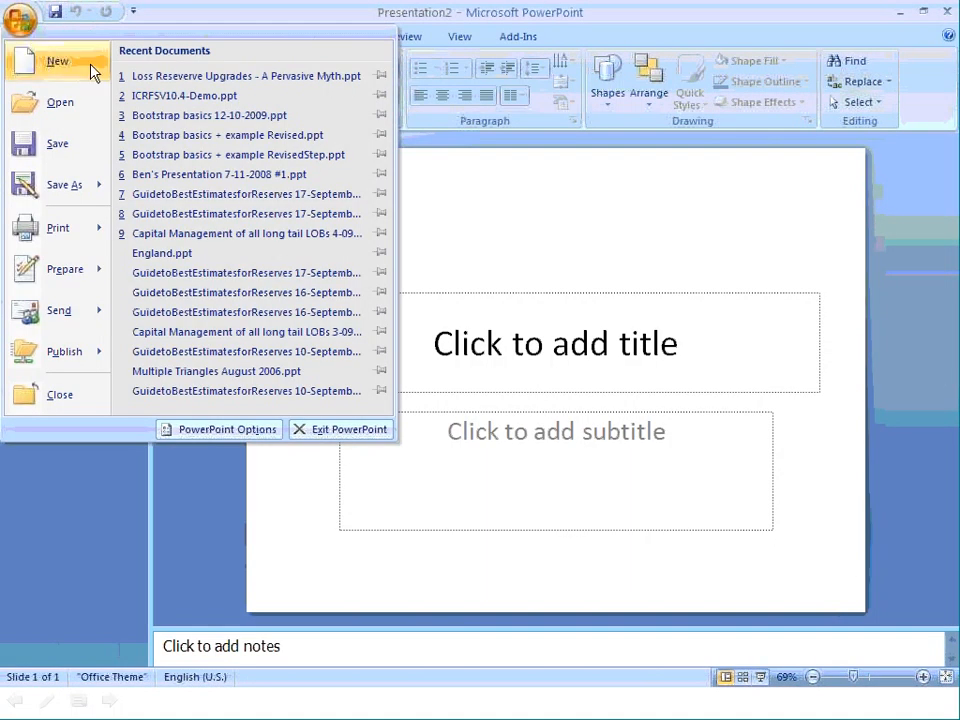
pyautogui.click(187, 98)
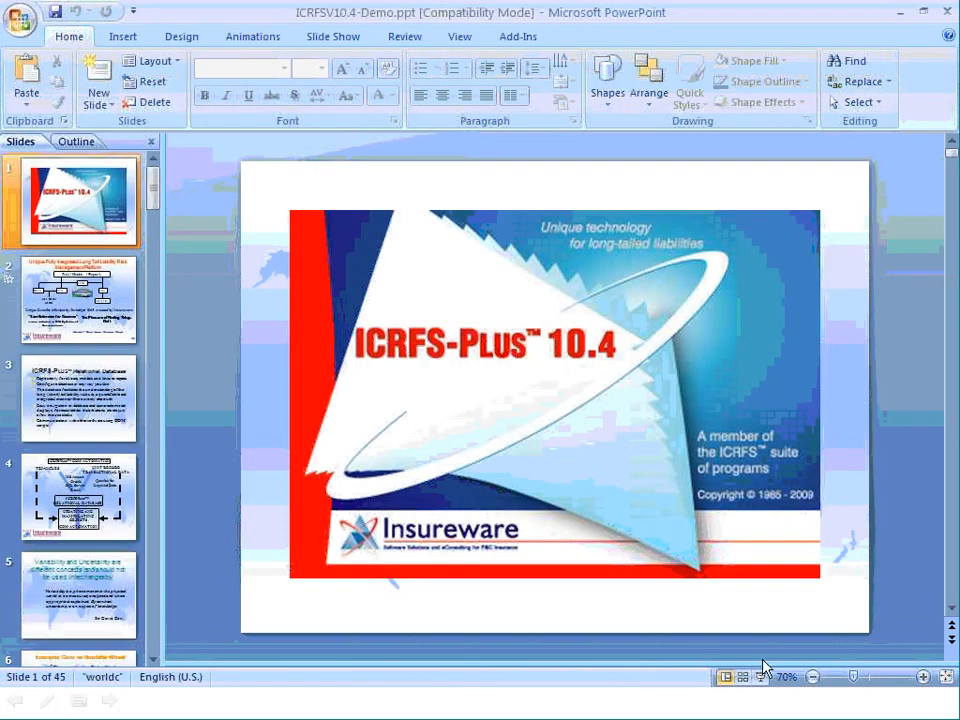
# - Find the Trend Non-Identifiability slide among the slide thumbnails, open it and start the slide show from it
pyautogui.click(743, 678)
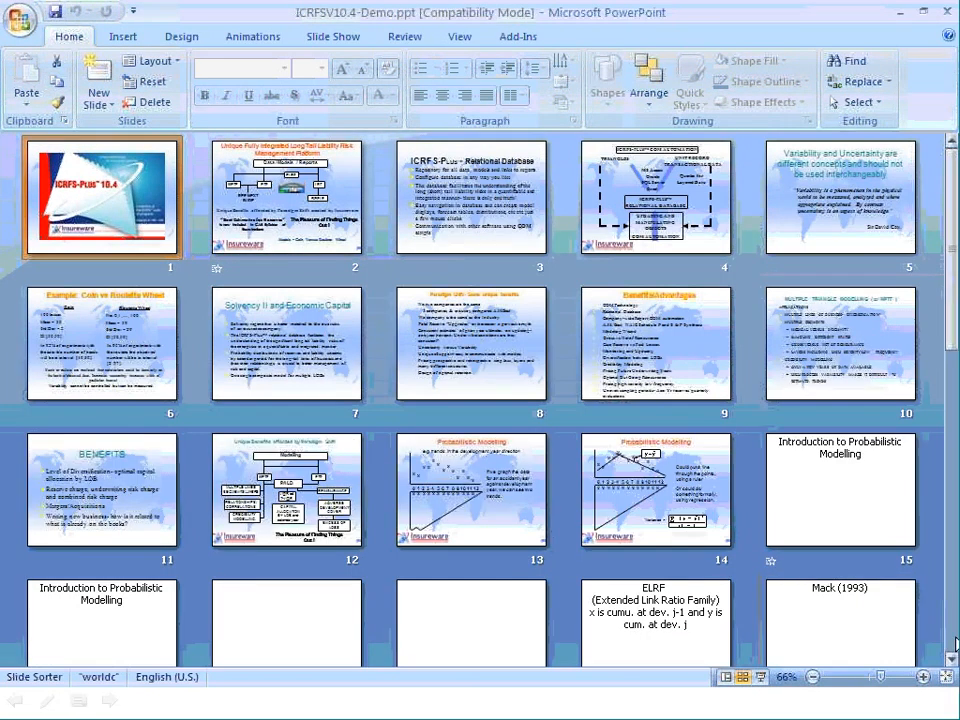
pyautogui.scroll(-5, 951, 660)
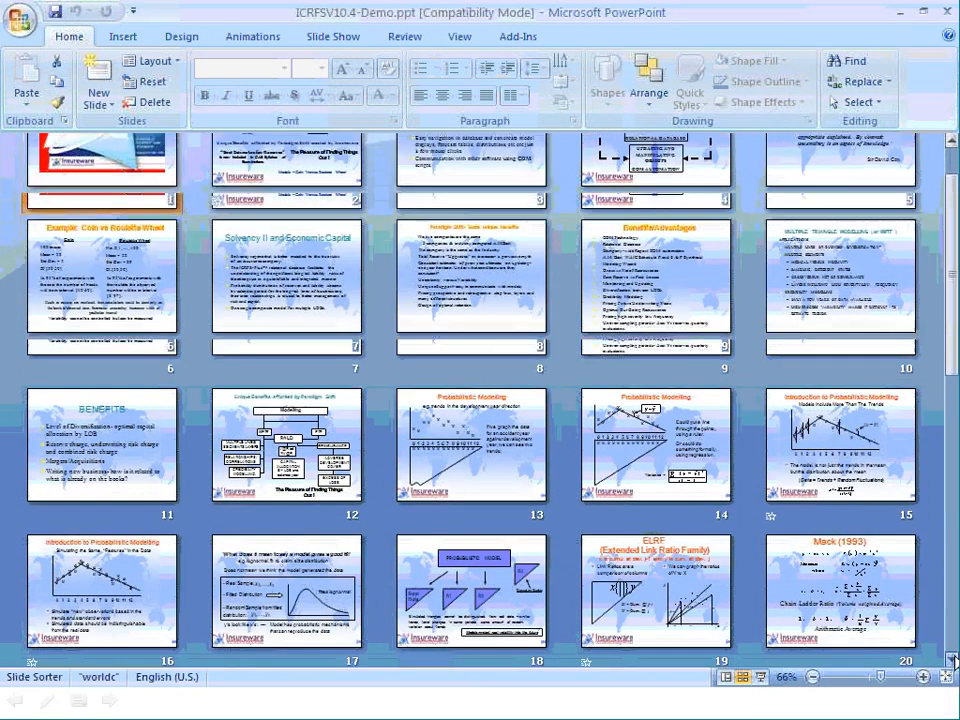
pyautogui.scroll(-3, 951, 660)
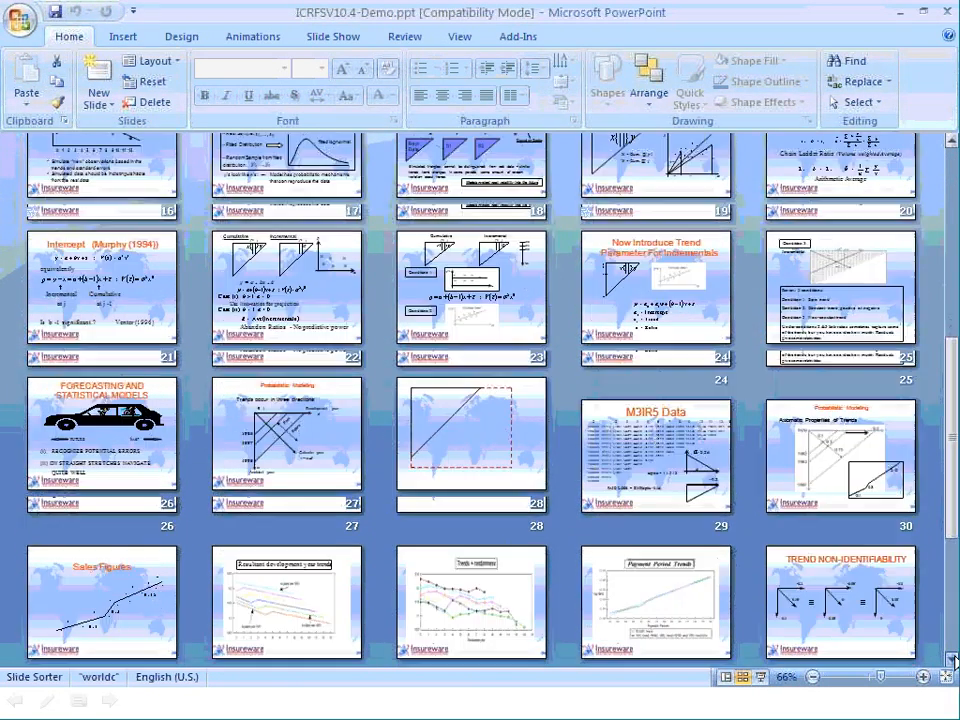
pyautogui.click(838, 552)
pyautogui.doubleClick(838, 552)
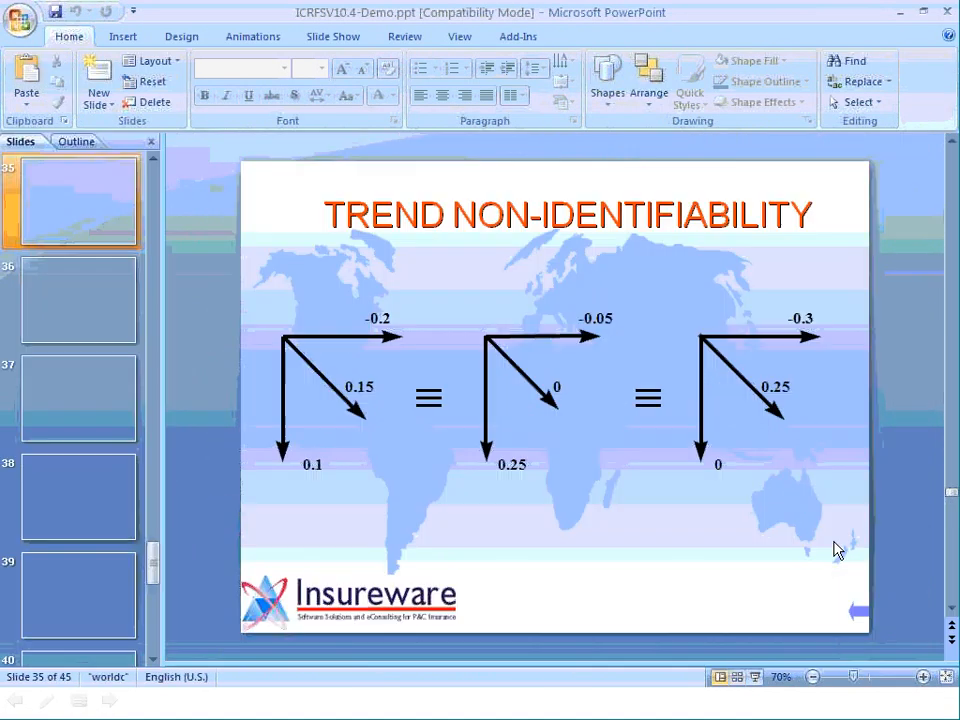
pyautogui.click(755, 677)
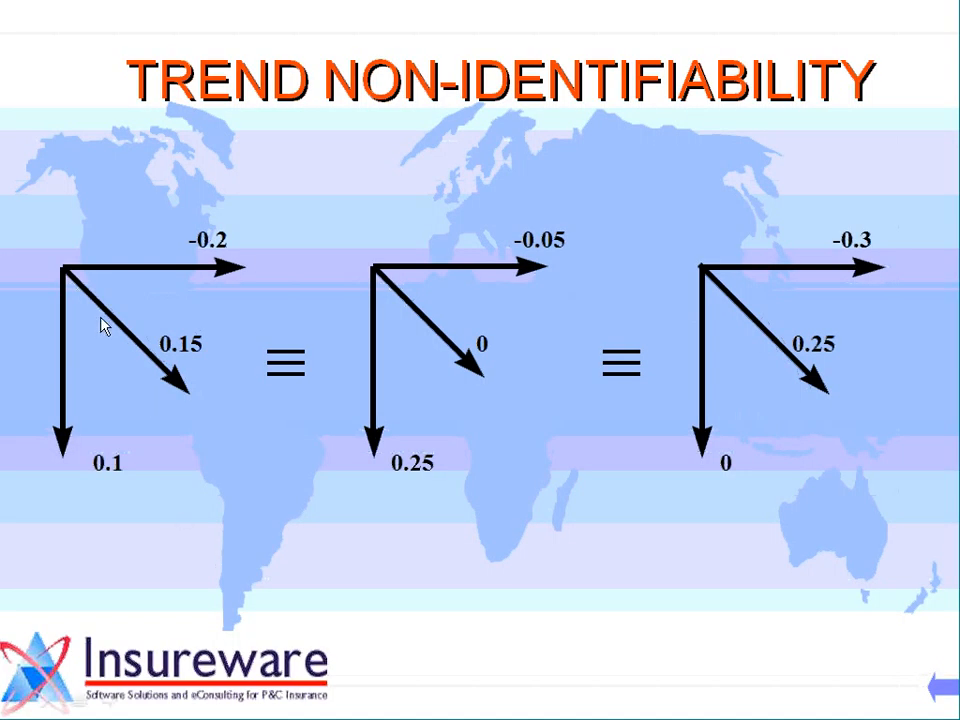